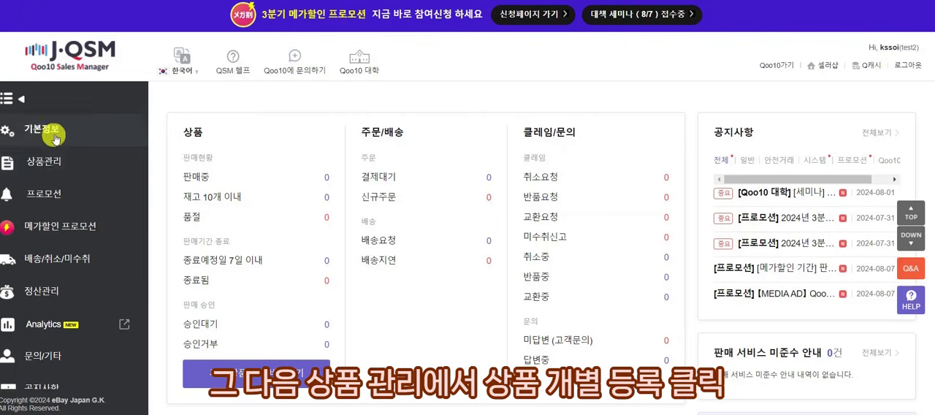
Open the individual product registration form (상품 개별등록) from product management.
click(63, 162)
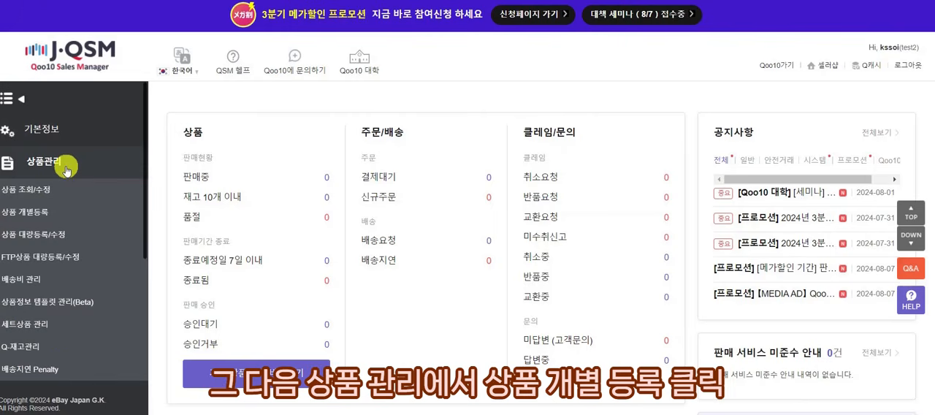
click(73, 213)
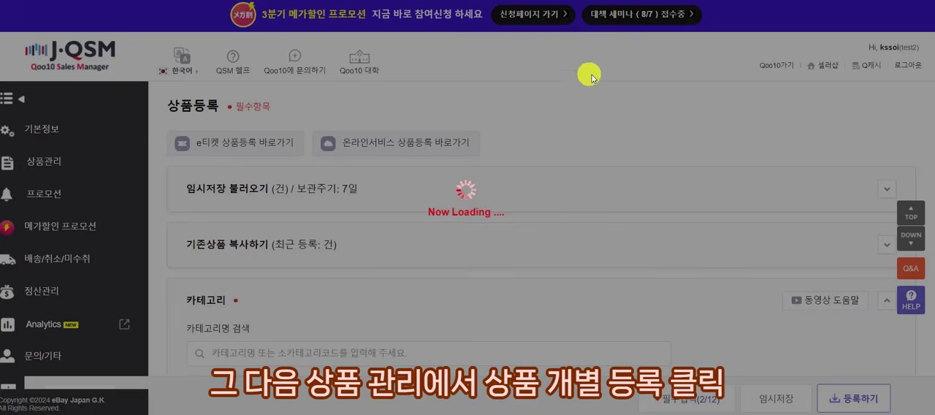
scroll(512, 146, down, 1)
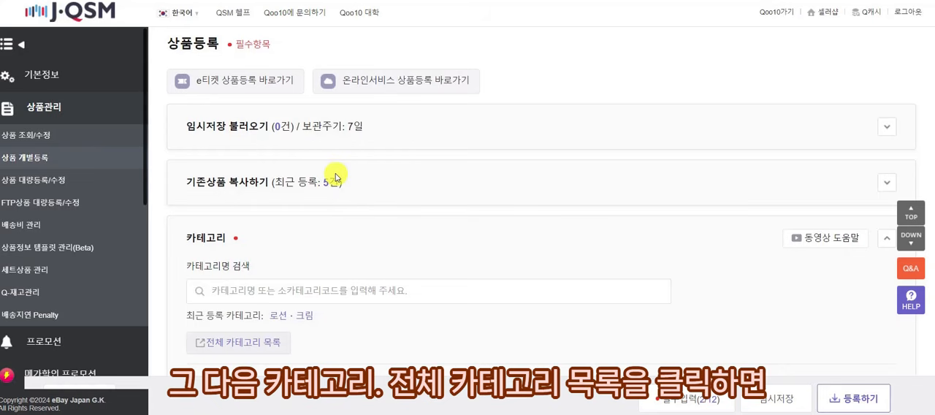
Open the full category list (전체 카테고리 목록), review the sales commission rates by category, and close it.
scroll(351, 294, down, 2)
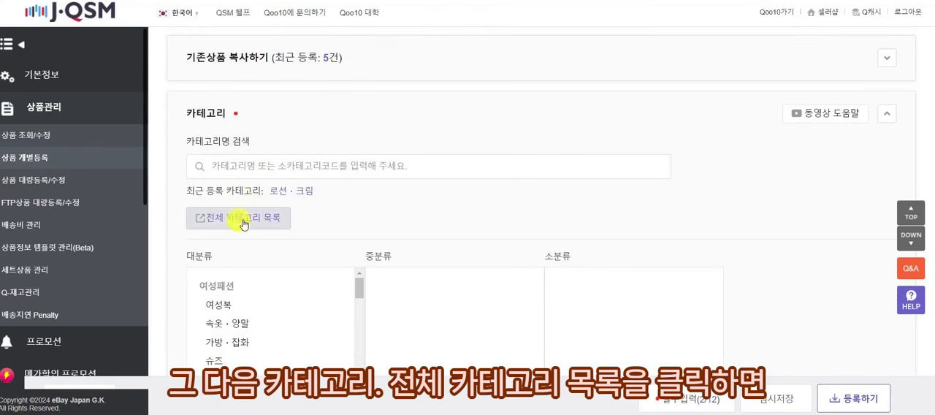
click(253, 221)
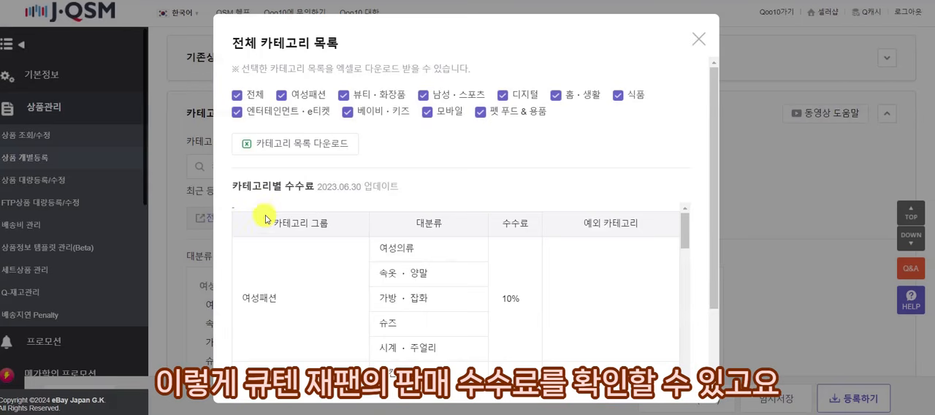
scroll(420, 186, down, 1)
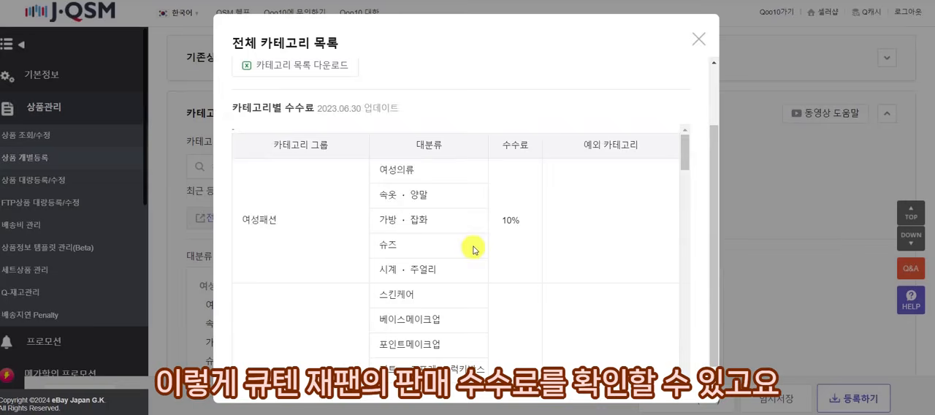
scroll(518, 241, down, 3)
scroll(523, 242, down, 5)
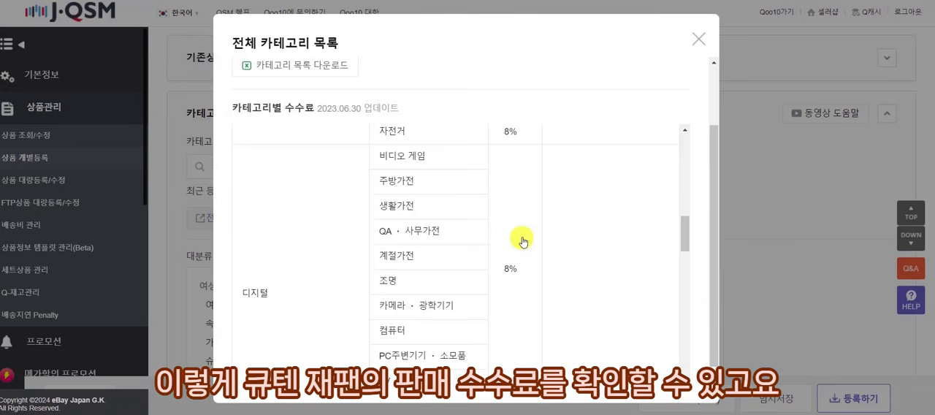
scroll(523, 242, down, 2)
scroll(523, 242, down, 2)
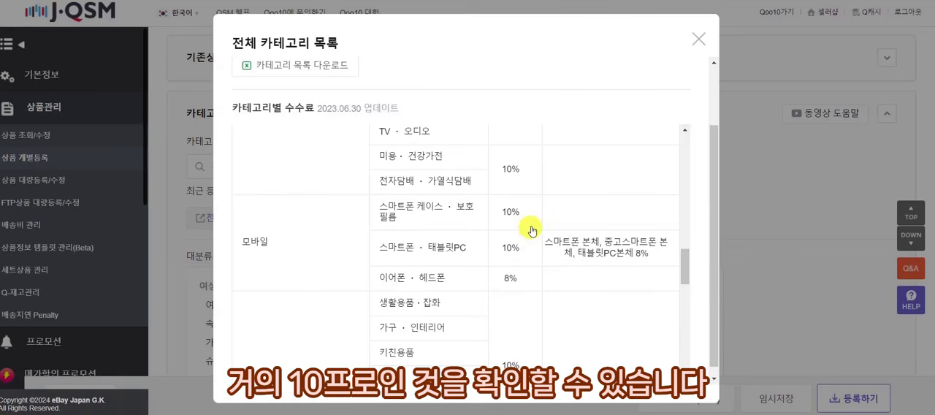
scroll(531, 231, down, 2)
scroll(534, 223, down, 1)
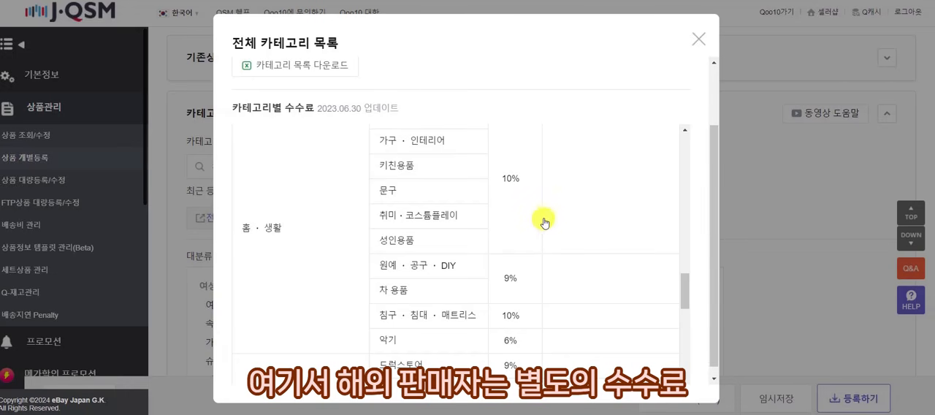
click(700, 40)
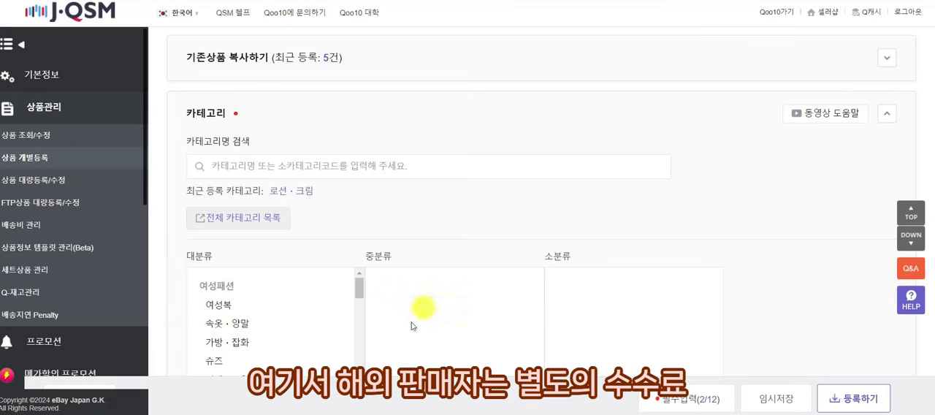
Read the overseas product sales fee section (해외상품 판매수수료) in the separate fee guide window and close that window.
mouse_move(367, 413)
click(442, 374)
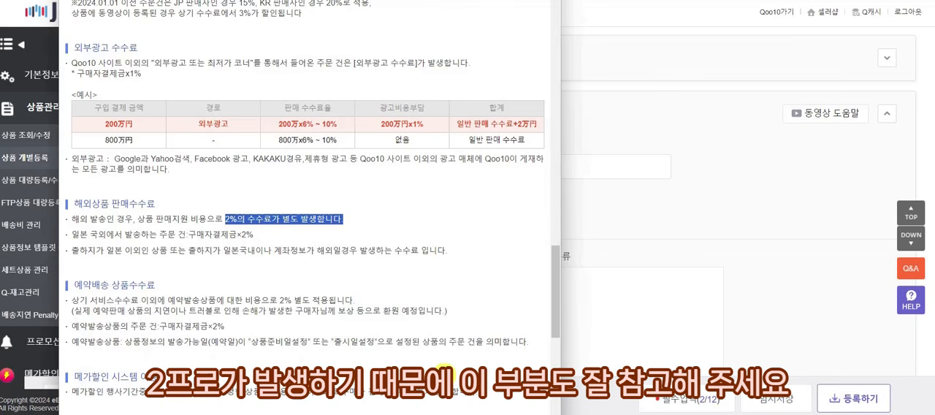
click(308, 221)
drag(236, 220, 343, 219)
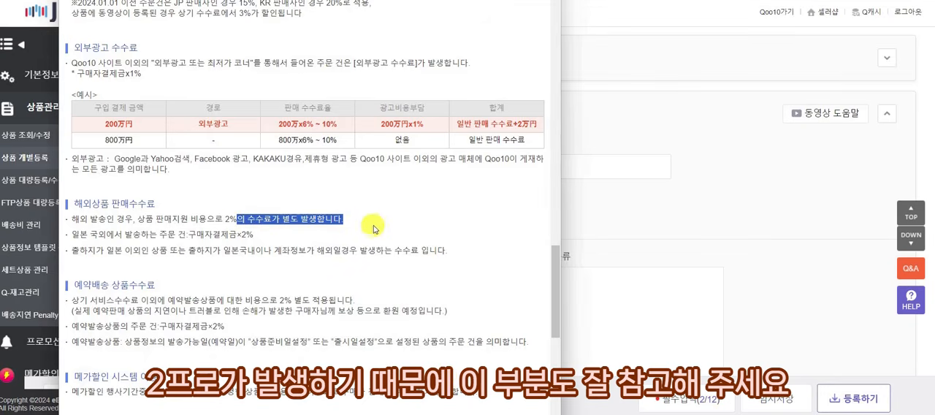
click(369, 223)
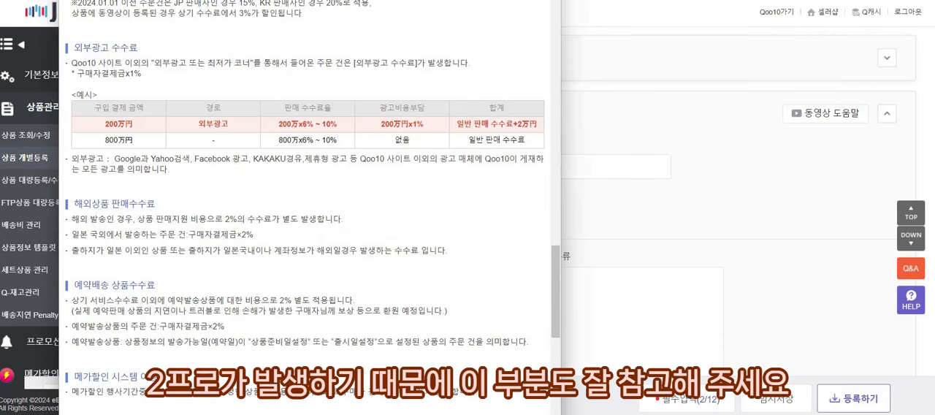
click(546, 2)
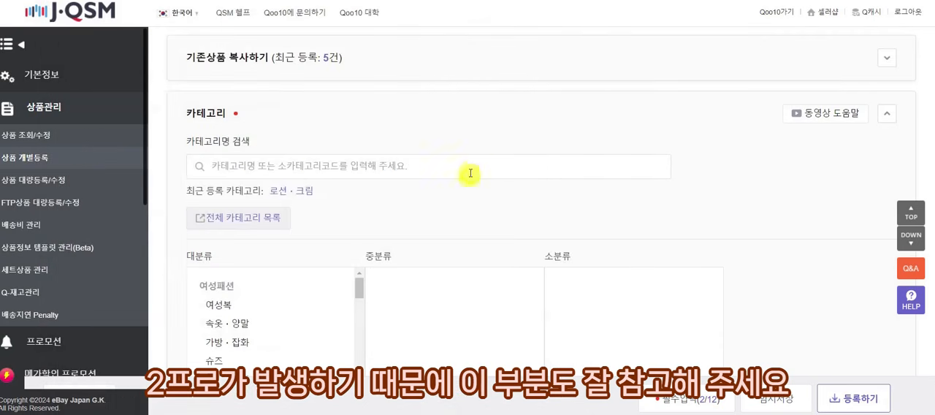
Search the category names for 수분크림 in the category section.
scroll(472, 164, down, 2)
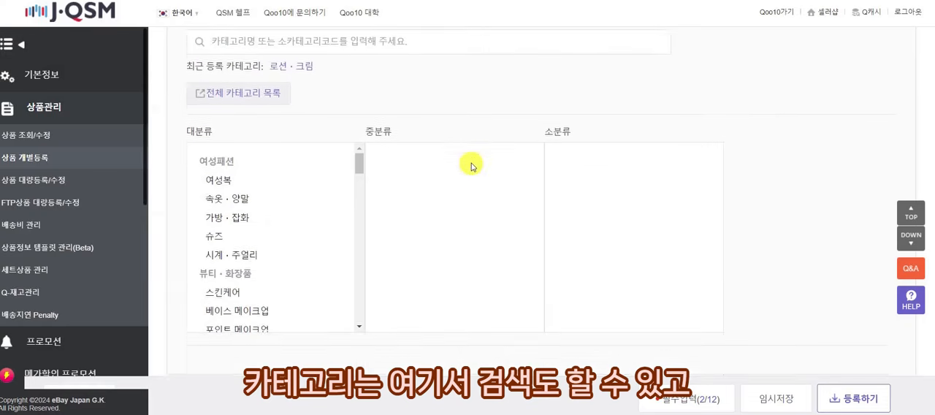
scroll(472, 164, up, 1)
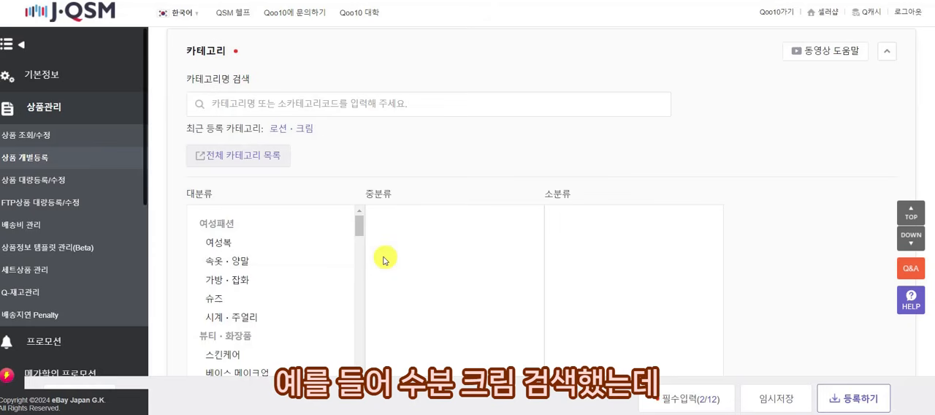
click(362, 97)
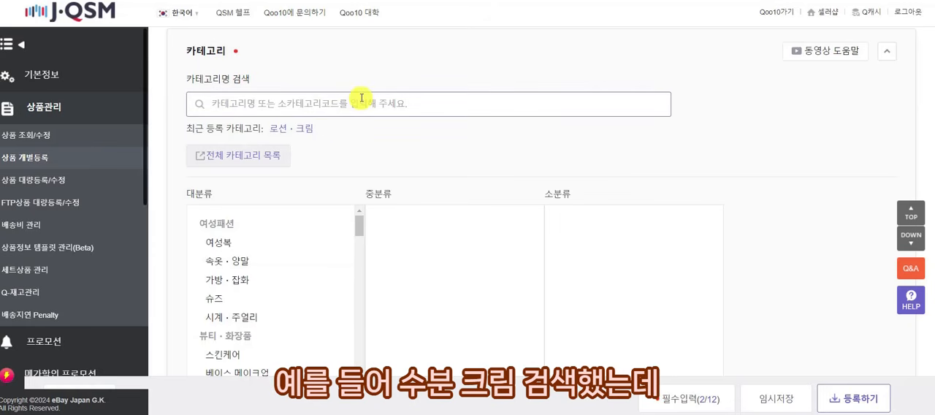
text(숩)
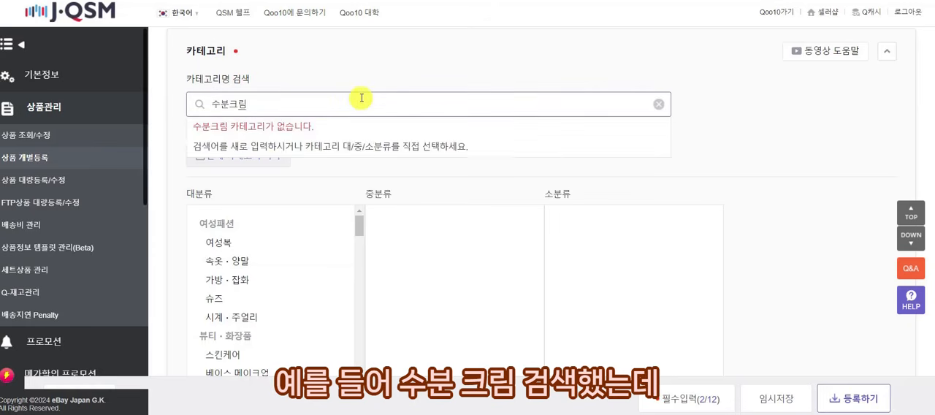
key(ctrl+a)
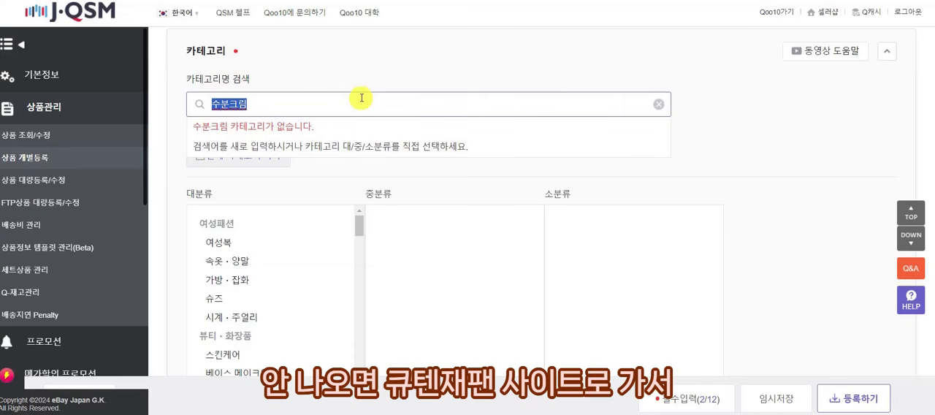
Open the Qoo10 Japan shopping site, and in Papago translate 수분크림 into Japanese and copy 水分クリーム.
click(776, 12)
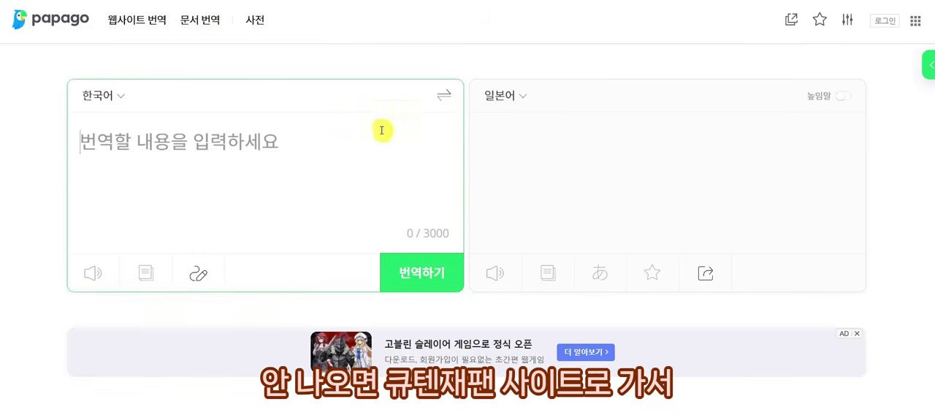
text(수분크림)
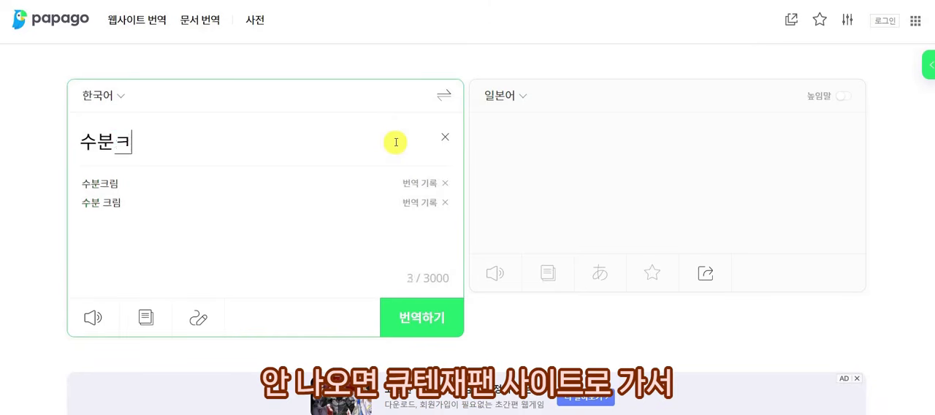
key(ctrl+a)
click(443, 95)
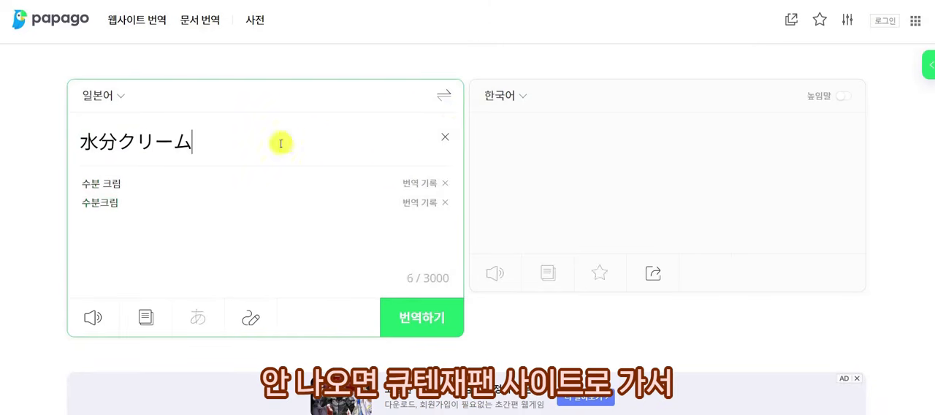
key(ctrl+a)
key(ctrl+c)
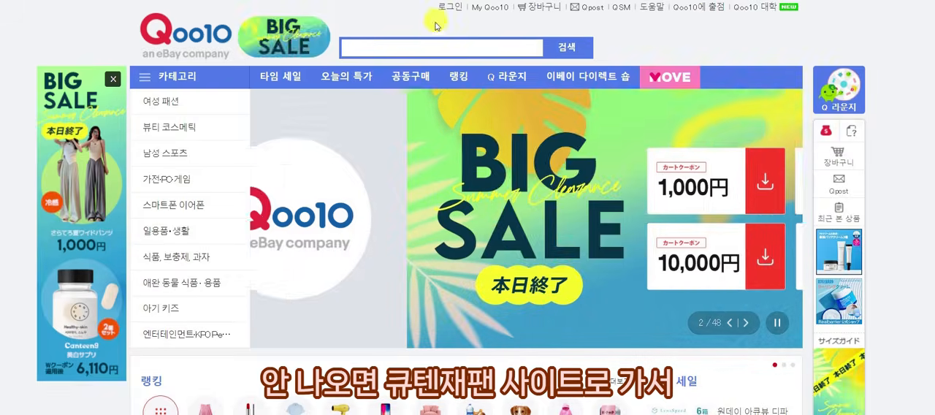
Search the Qoo10 Japan shopping site for the copied term 水分クリーム.
click(505, 46)
key(ctrl+v)
click(553, 47)
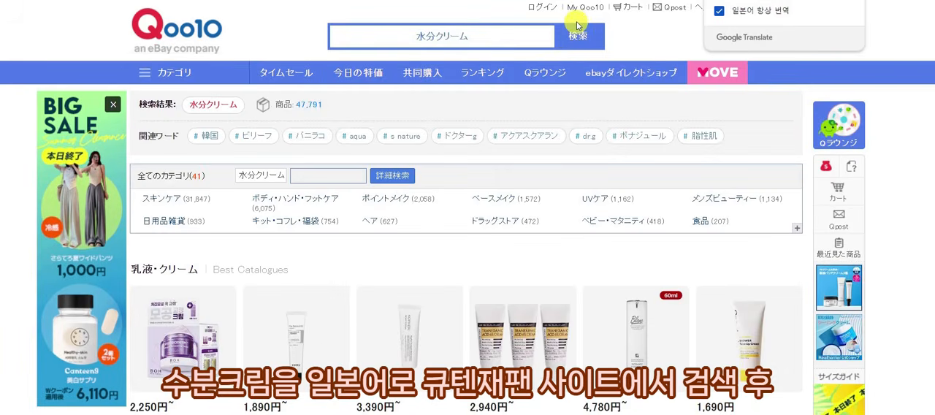
Browse the moisture cream search results and open the Real Barrier Aqua Soothing Cream 50ml product page.
scroll(467, 119, down, 4)
scroll(455, 44, up, 4)
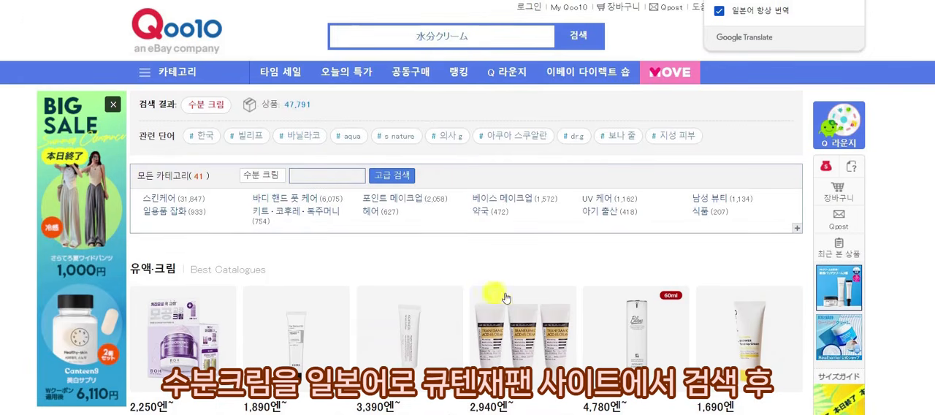
scroll(501, 296, down, 3)
scroll(502, 249, down, 5)
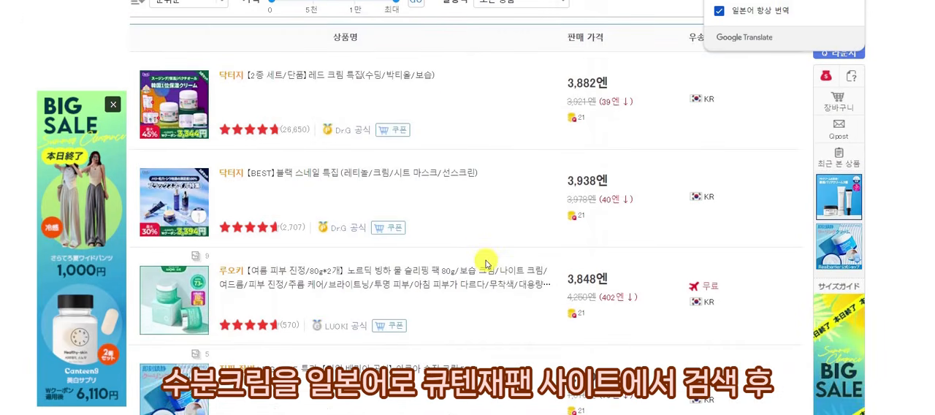
scroll(483, 265, down, 3)
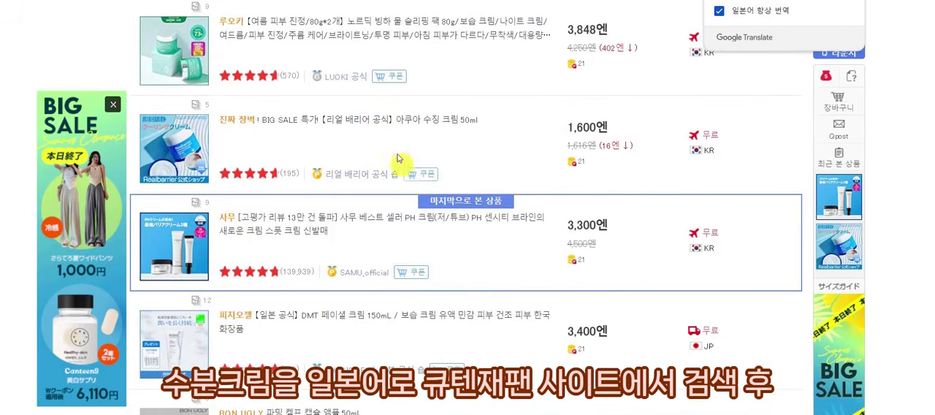
click(403, 124)
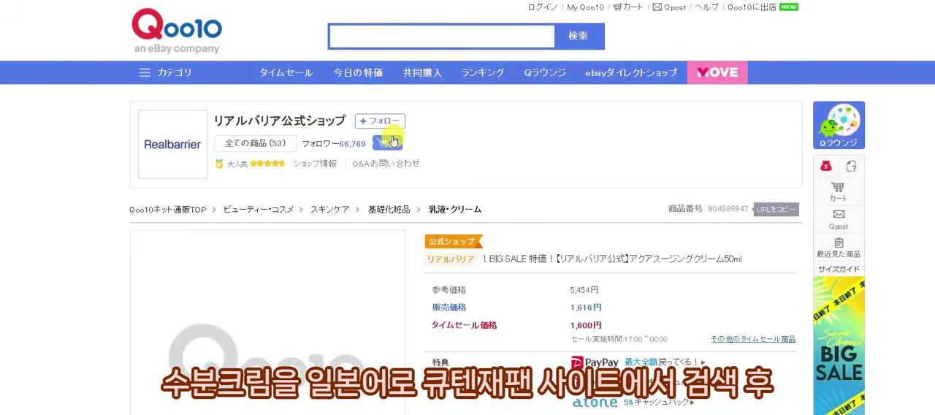
Translate the product page into Korean and check the category path above the product.
scroll(468, 197, down, 1)
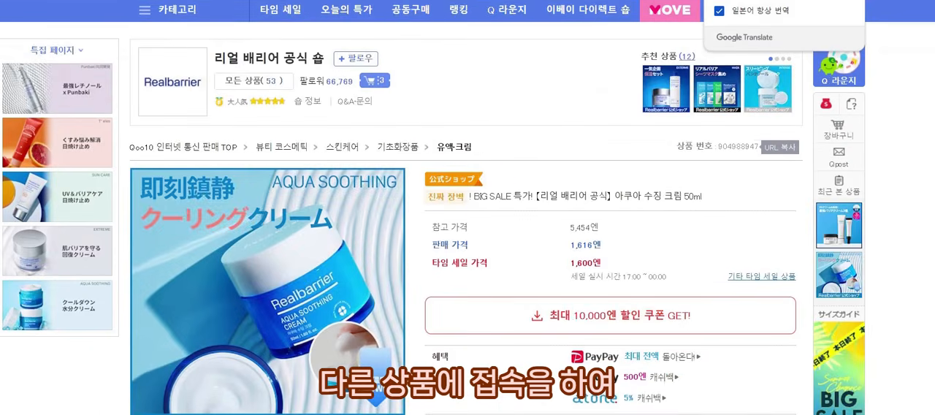
drag(489, 146, 507, 138)
right_click(526, 135)
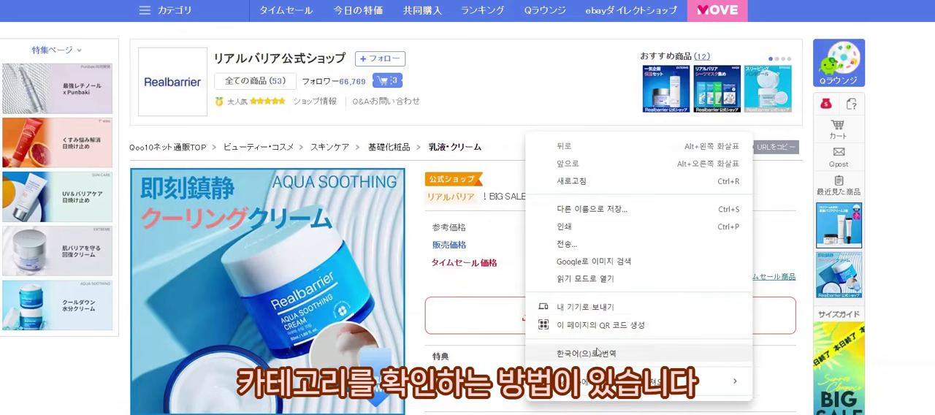
click(548, 269)
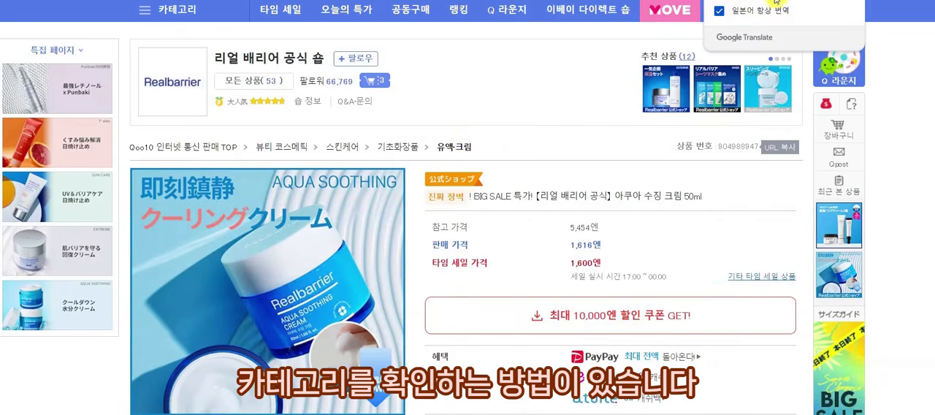
click(738, 0)
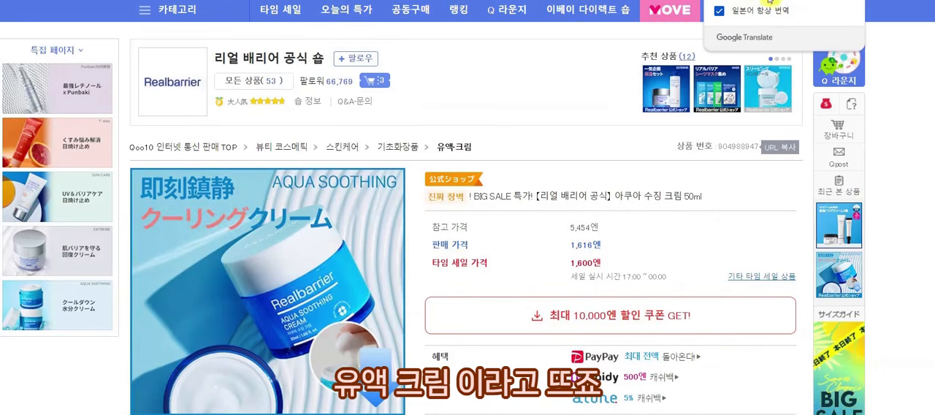
click(740, 0)
Back in J·QSM, search the categories for 크림 and choose 스킨케어 > 기초화장품 > 로션・크림.
click(153, 1)
drag(211, 105, 374, 102)
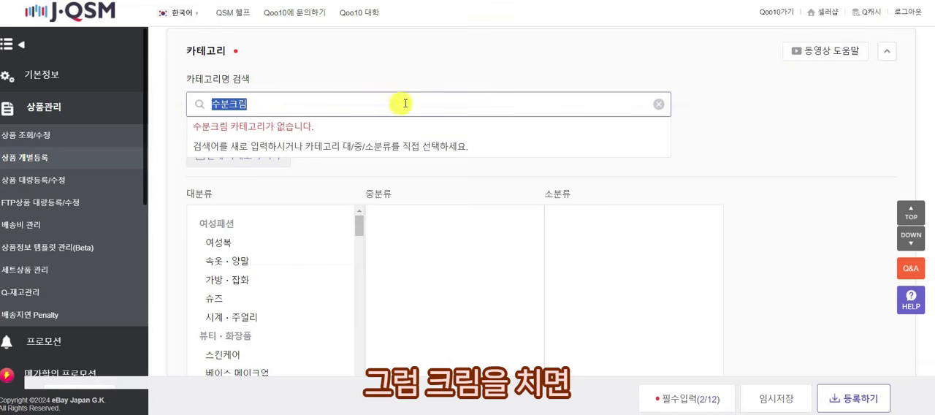
text(크림)
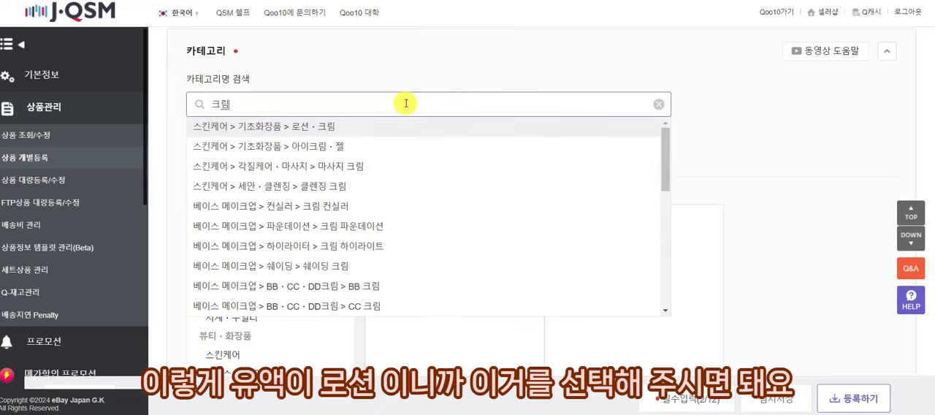
click(315, 124)
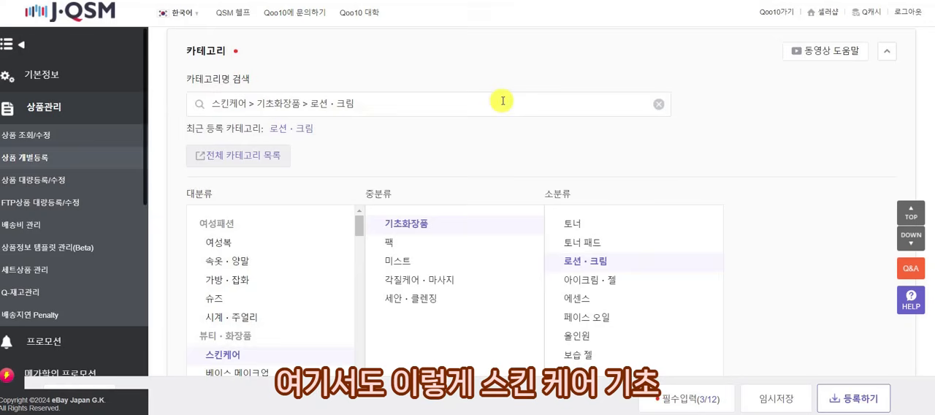
Open the new brand application form (신규 브랜드 신청) from the product's brand section.
scroll(504, 98, down, 1)
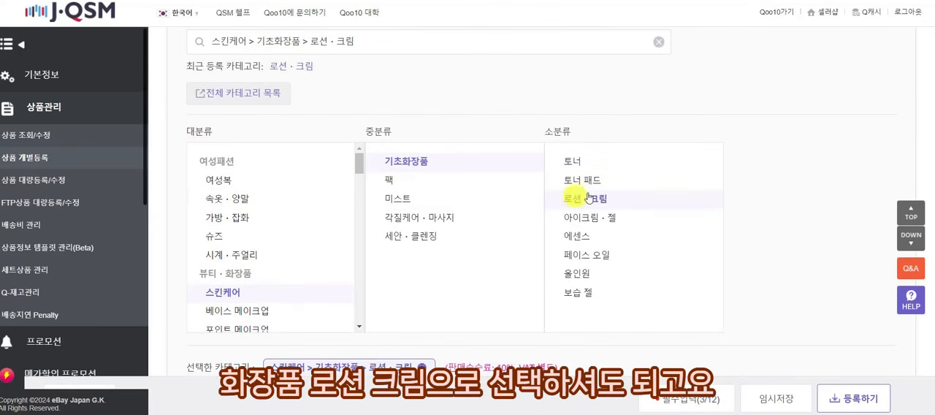
scroll(756, 225, down, 5)
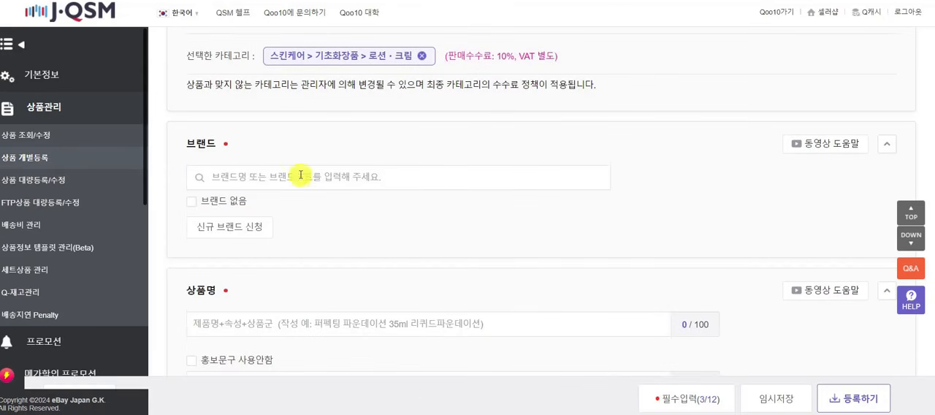
drag(184, 146, 230, 146)
click(277, 149)
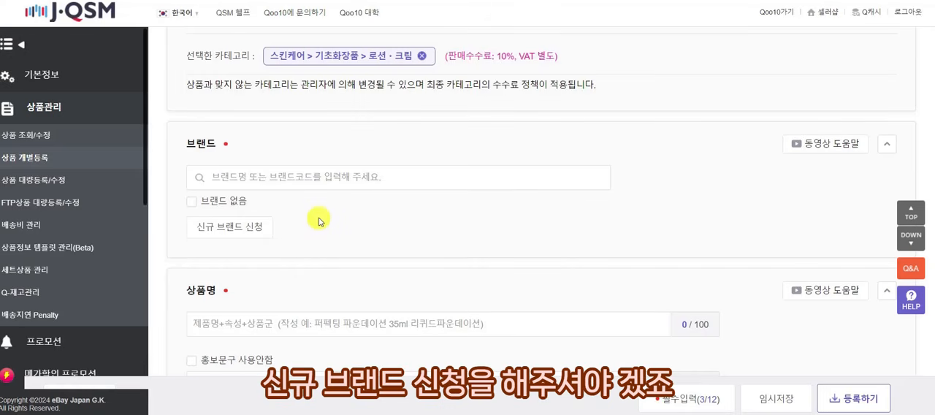
click(254, 231)
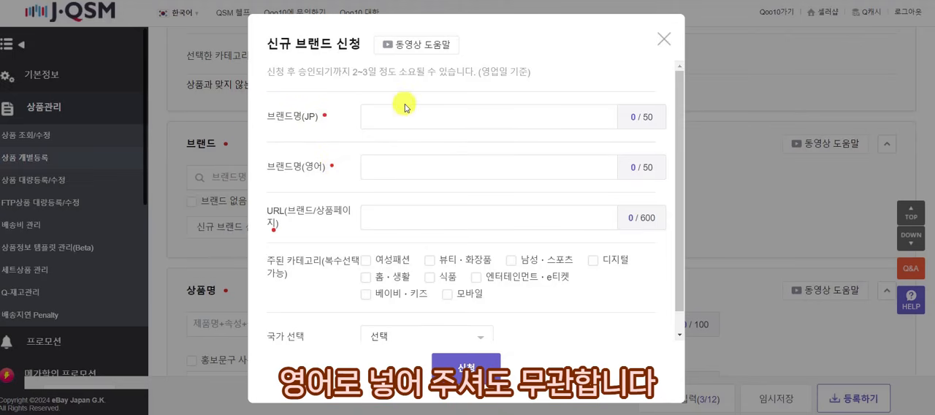
Enter MIMI as both the English and the Japanese brand name in the new brand application.
click(431, 166)
text(ㅡ)
key(BackSpace)
text(ㅡㅑMIMI)
double_click(539, 159)
key(ctrl+c)
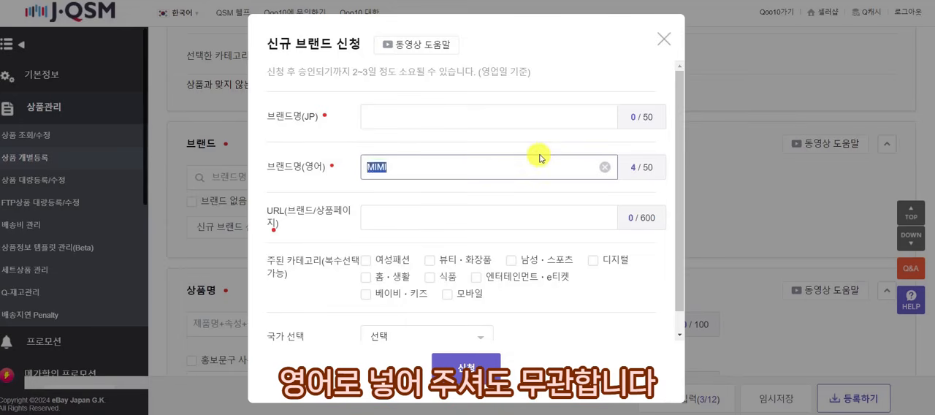
click(532, 116)
key(ctrl+v)
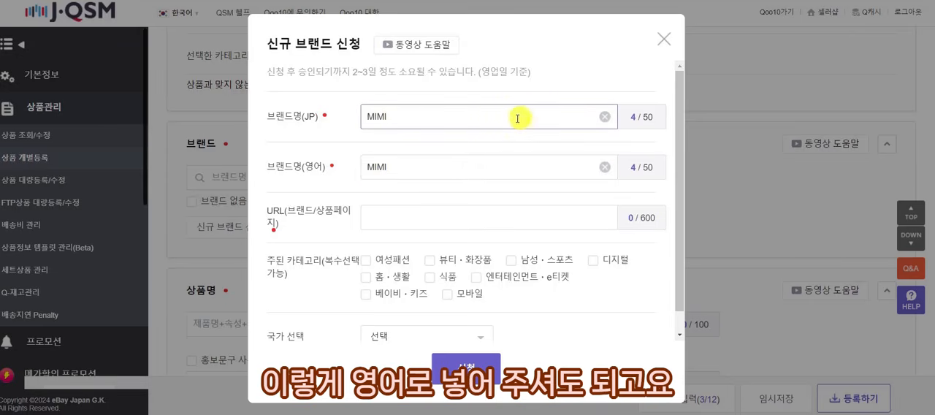
double_click(442, 120)
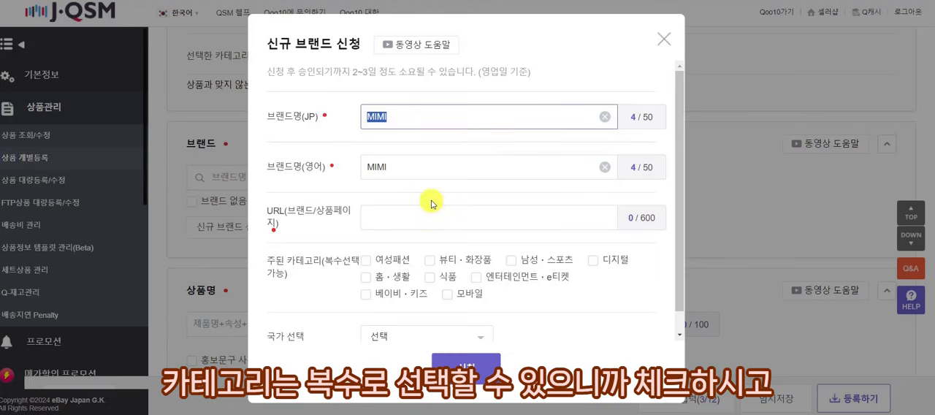
Choose 한국 as the brand's country, review the approval-time note and close the application without submitting it.
scroll(431, 201, down, 1)
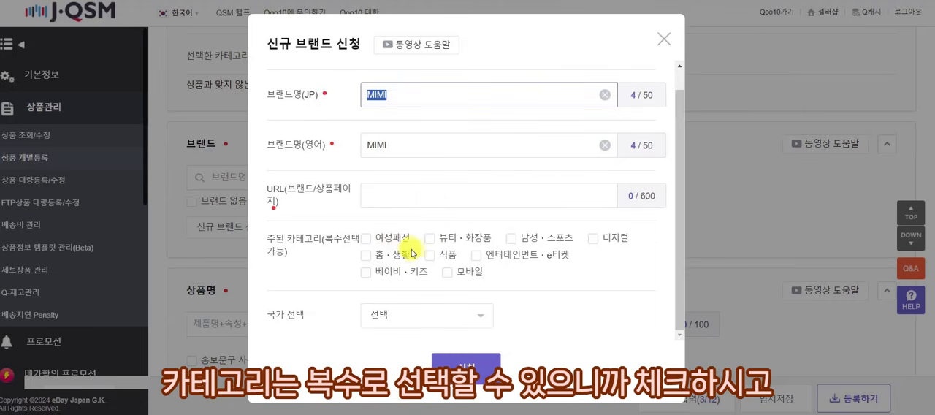
click(423, 327)
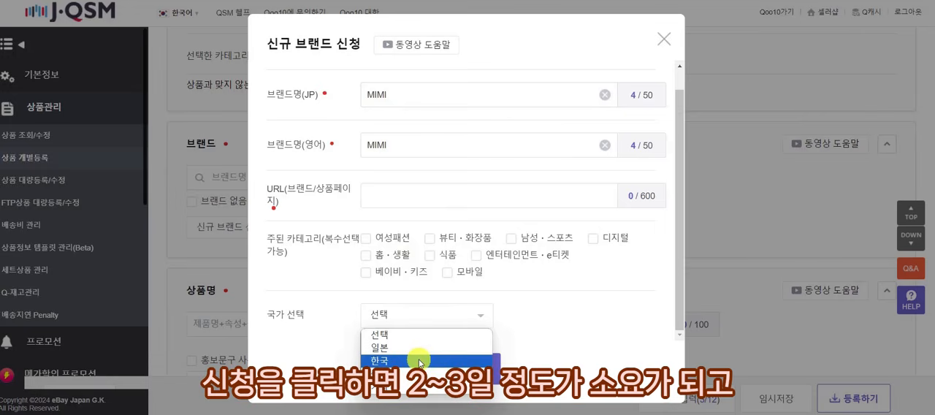
click(420, 363)
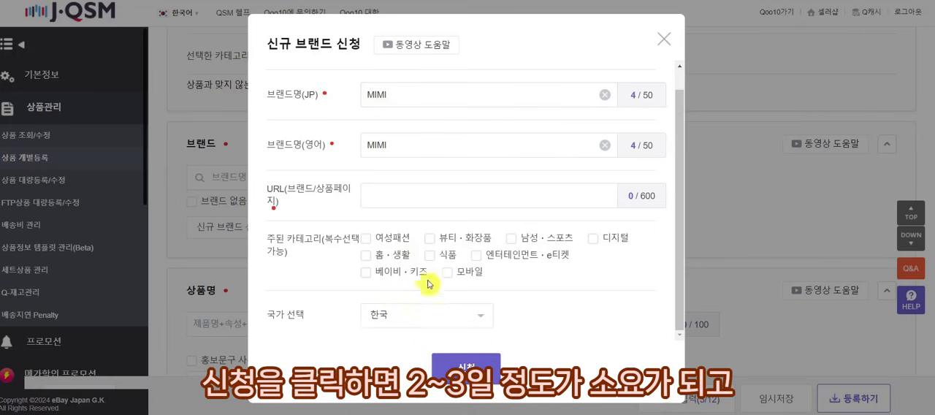
scroll(423, 267, up, 1)
drag(351, 72, 432, 72)
click(456, 72)
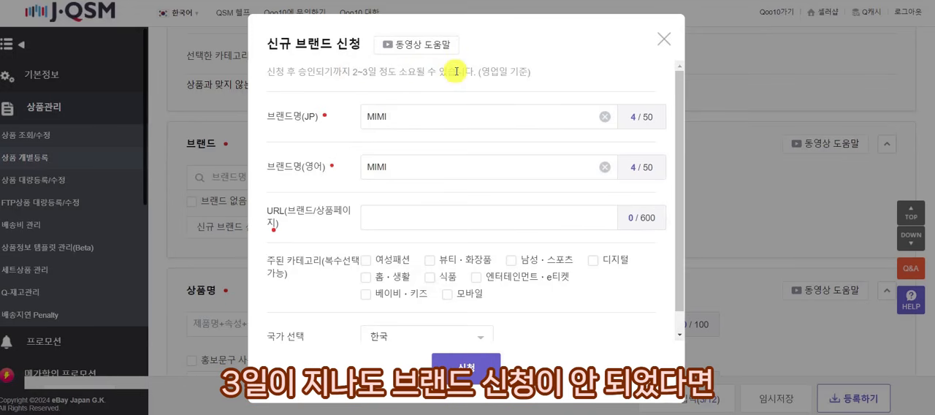
click(664, 39)
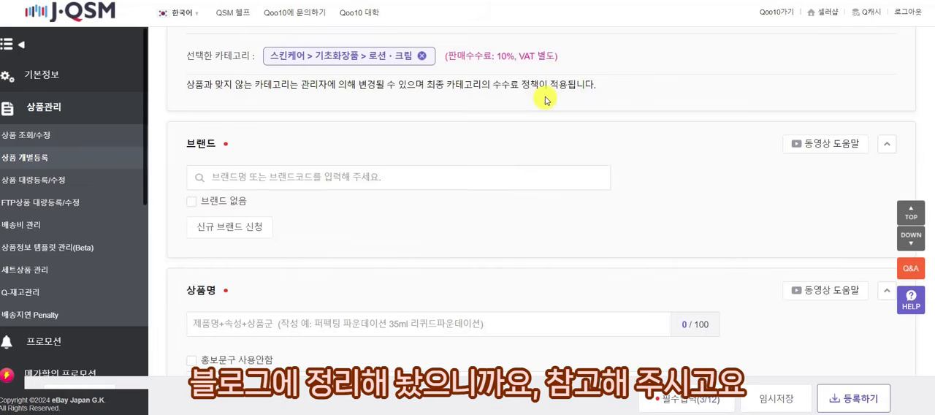
Mark the product as having no brand (브랜드 없음), and clear that option again.
scroll(556, 95, down, 1)
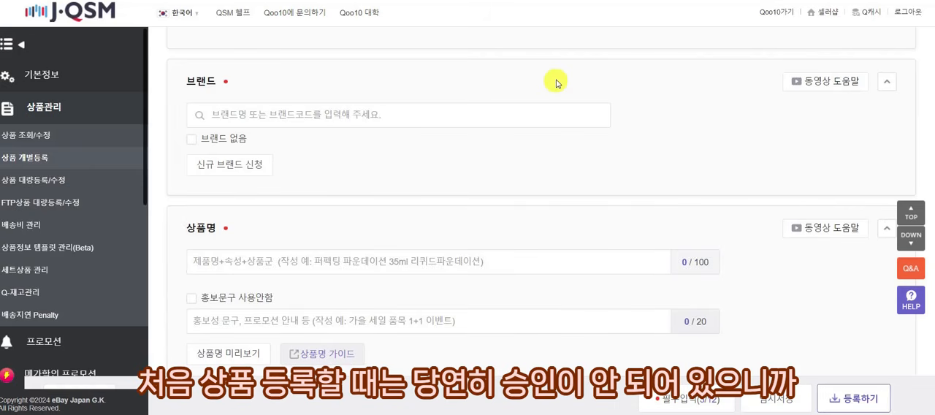
click(267, 118)
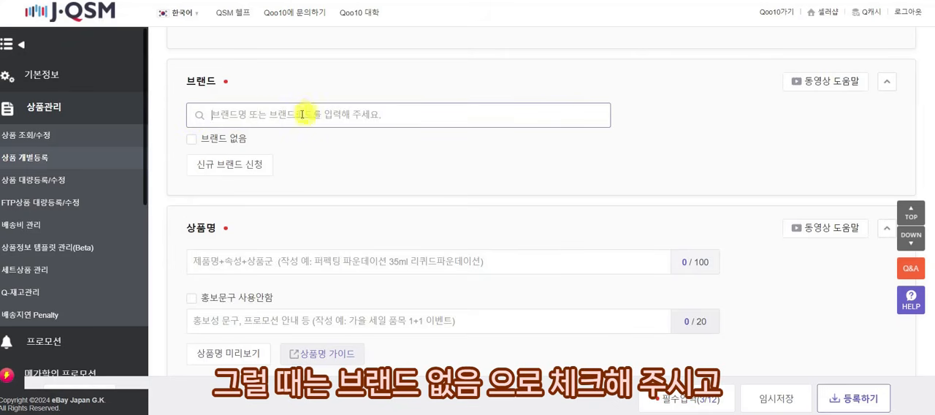
click(195, 144)
click(193, 155)
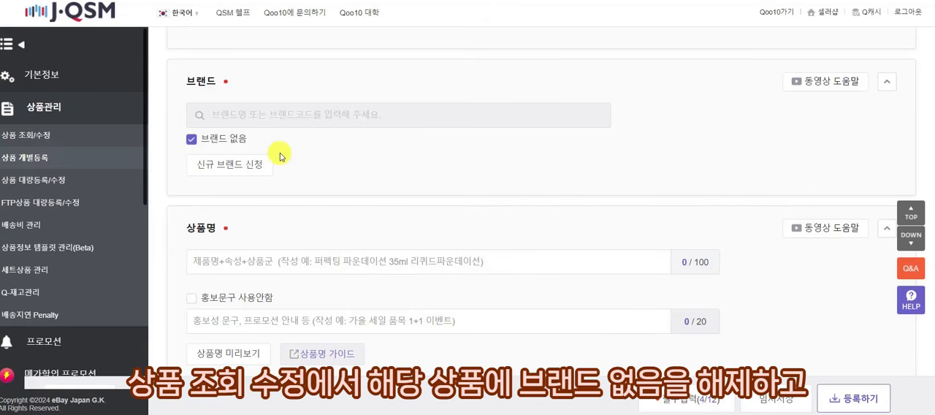
click(195, 141)
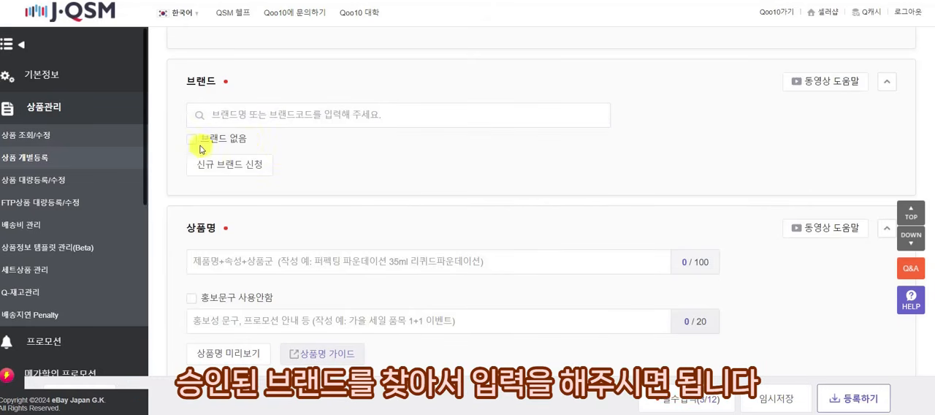
Search the brands for MIMI, browse the suggested brand names and clear the search.
click(248, 115)
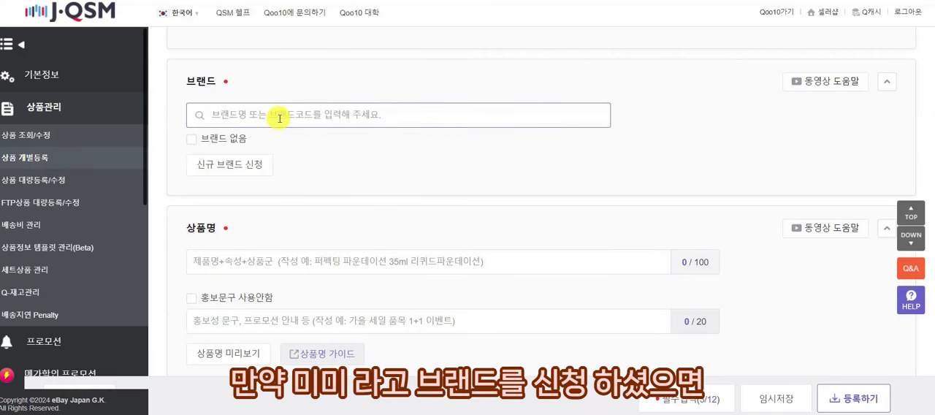
text(MIMI)
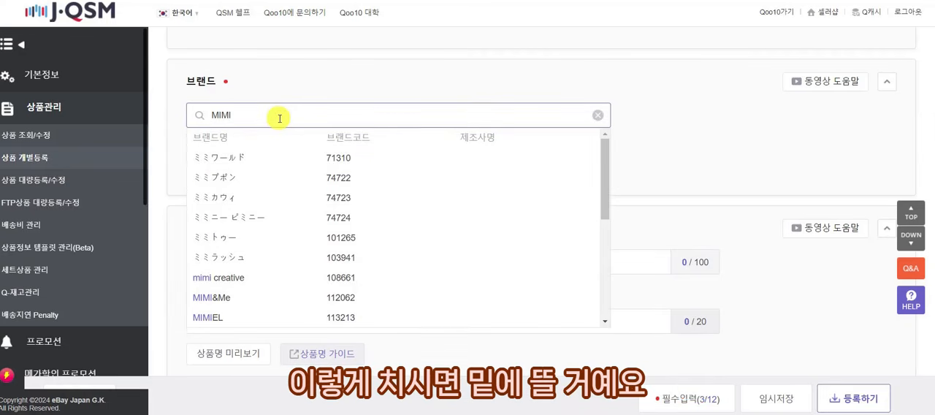
scroll(323, 188, down, 1)
scroll(320, 295, down, 1)
scroll(614, 143, up, 2)
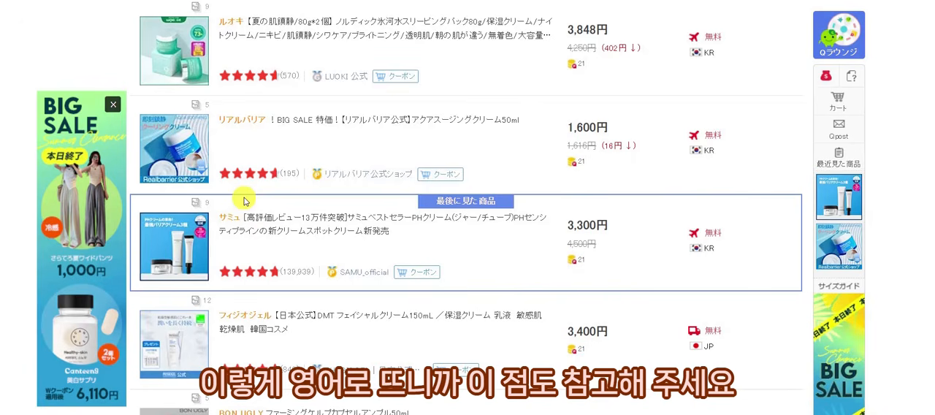
scroll(243, 204, down, 3)
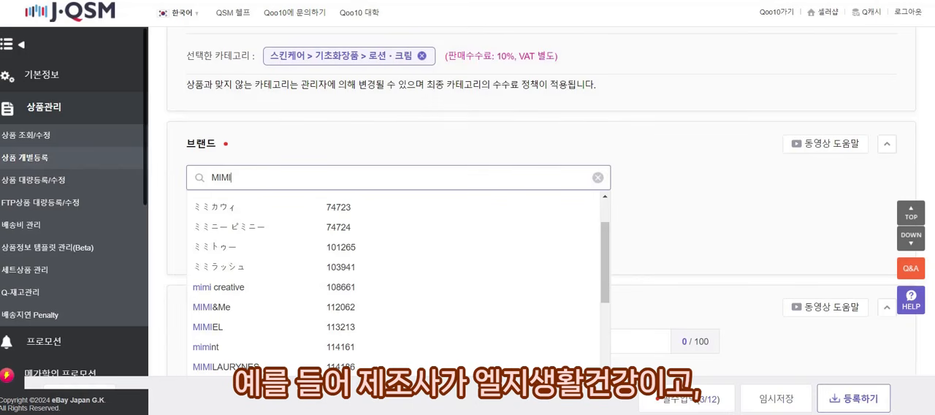
click(600, 180)
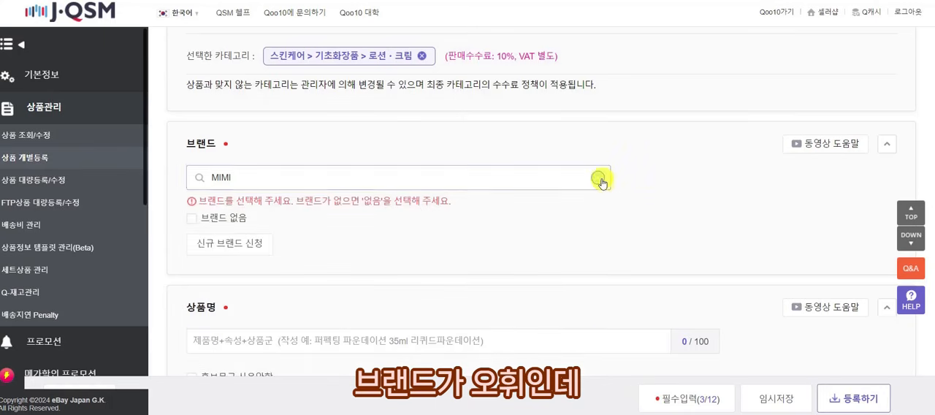
click(600, 180)
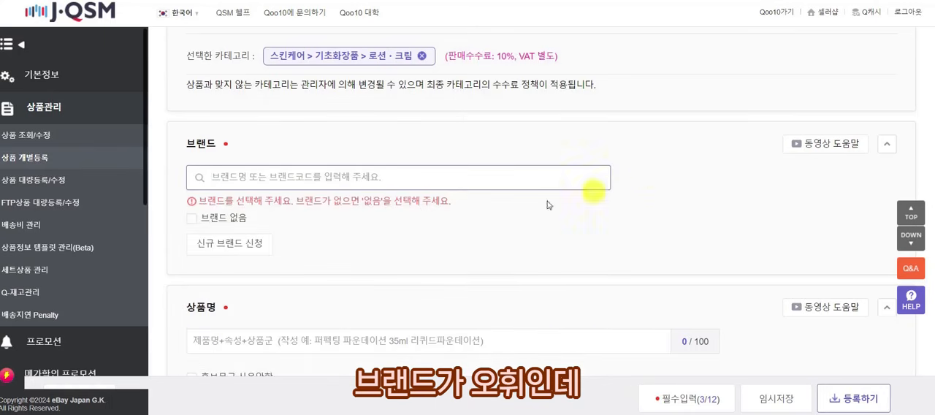
click(259, 244)
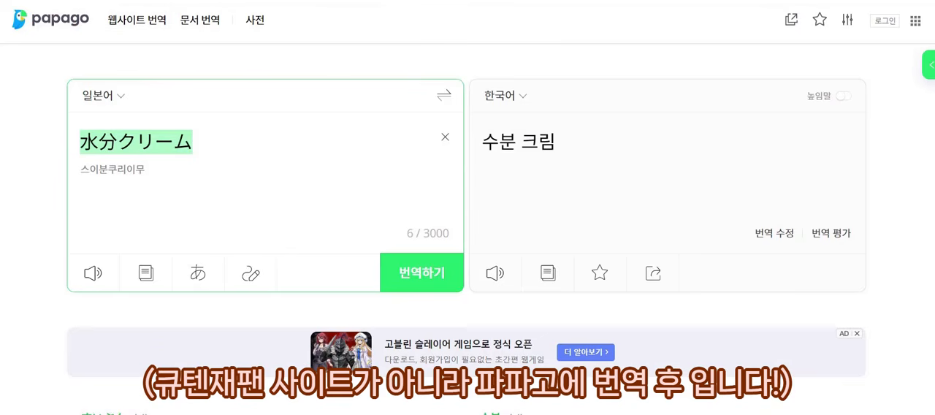
In Papago, translate the brand name 미쟝센 from Korean into Japanese.
click(443, 95)
click(443, 139)
text(AW)
key(BackSpace)
key(BackSpace)
text(및ㅇ)
key(BackSpace)
key(BackSpace)
text(미쟝센)
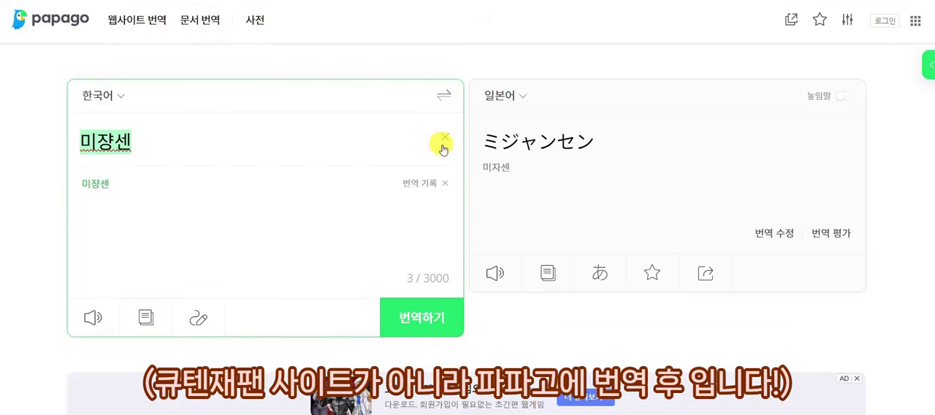
Copy the Japanese name ミジャンセン from Papago and search for it in the J·QSM brand section.
click(442, 97)
key(ctrl+a)
key(ctrl+c)
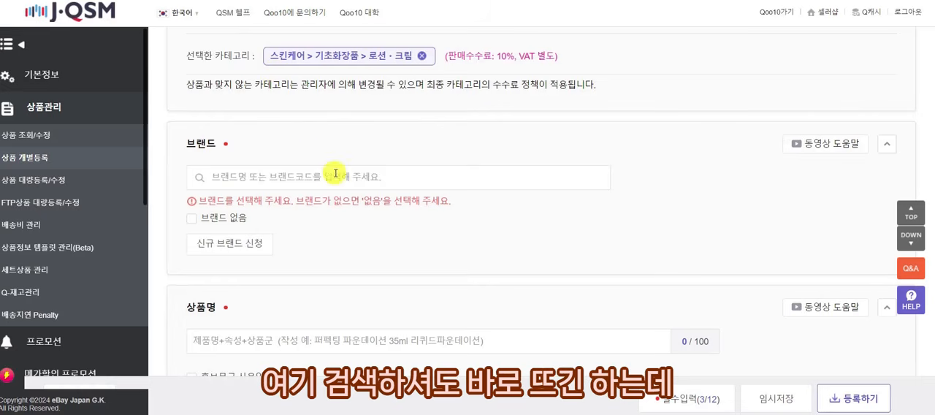
click(336, 174)
key(ctrl+v)
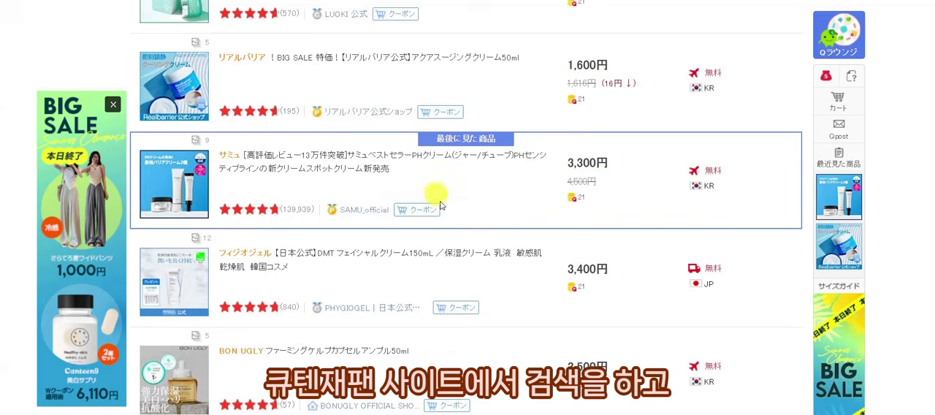
Switch to the Qoo10 Japan shopping site and search for ミジャンセン.
scroll(444, 193, up, 10)
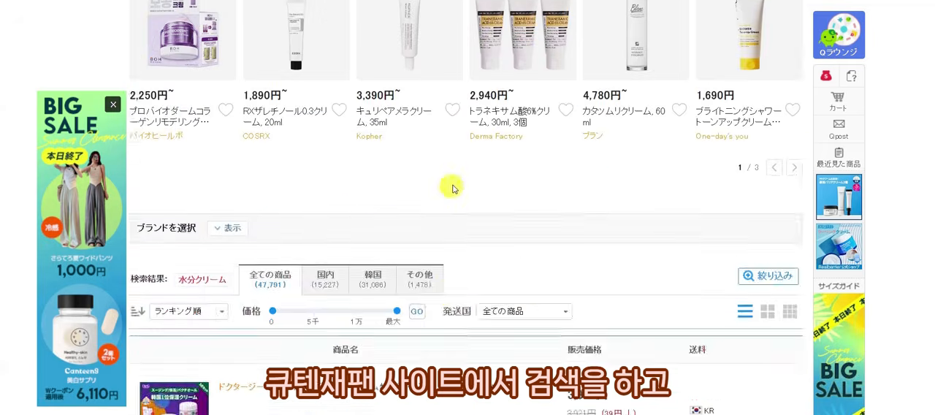
scroll(438, 116, up, 3)
triple_click(499, 39)
key(ctrl+v)
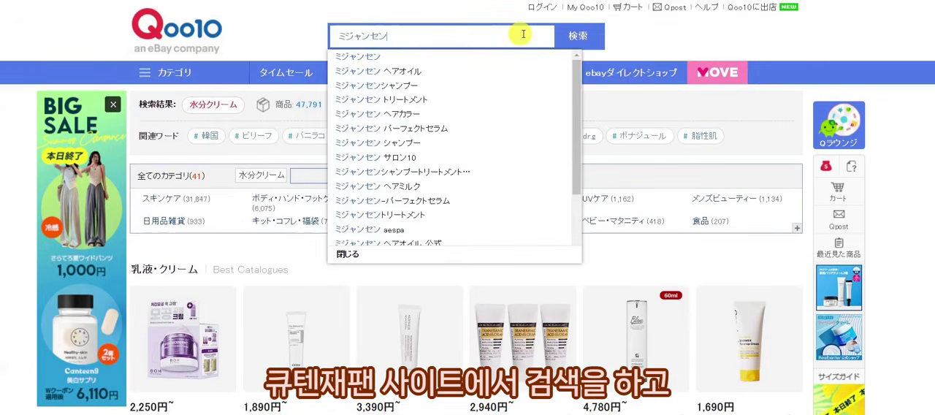
click(578, 35)
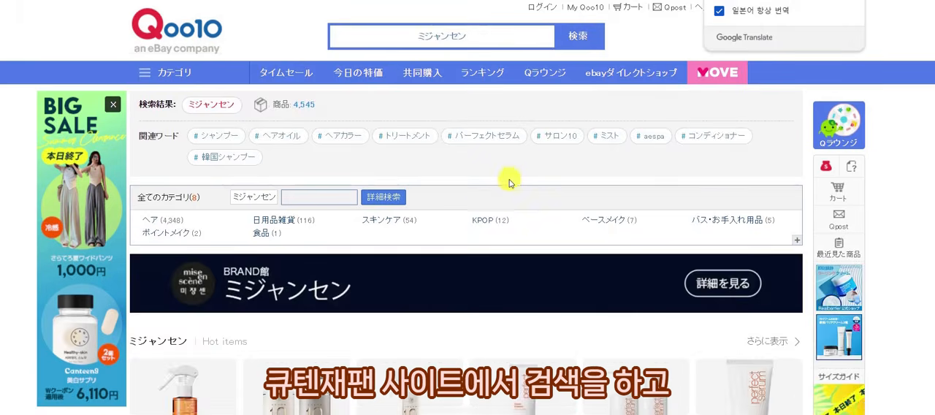
Show the search results in the original Japanese and copy the brand name ミジャンセン from the first listed product.
scroll(528, 216, down, 6)
scroll(528, 217, down, 3)
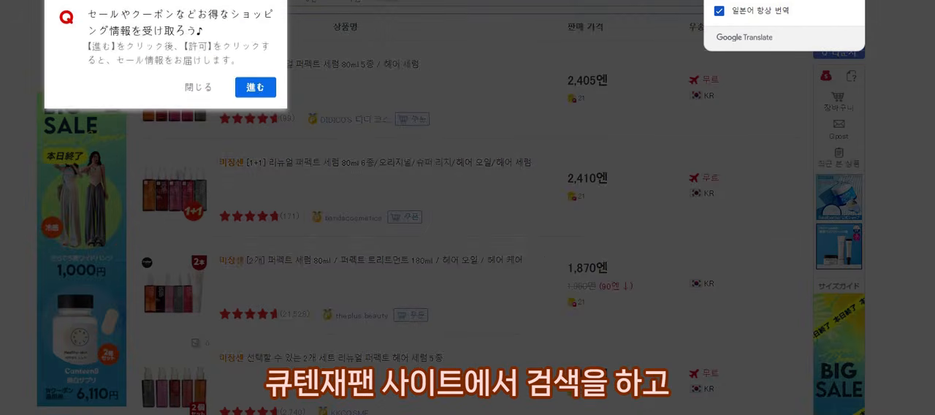
click(734, 0)
click(198, 89)
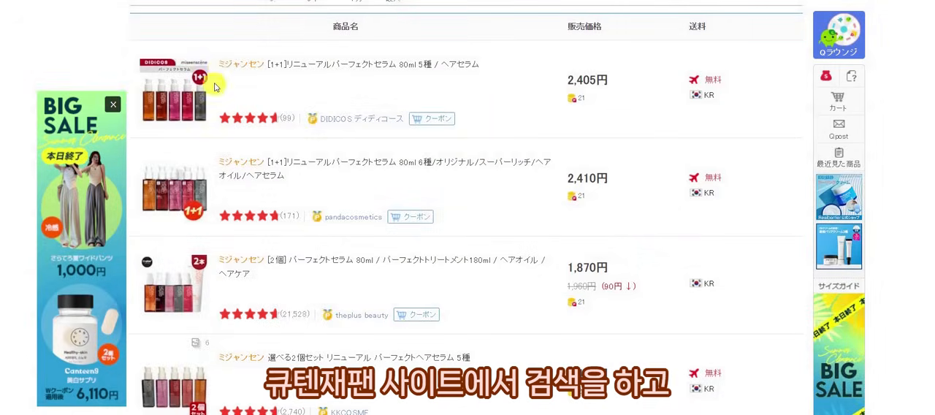
drag(219, 65, 261, 68)
key(ctrl+c)
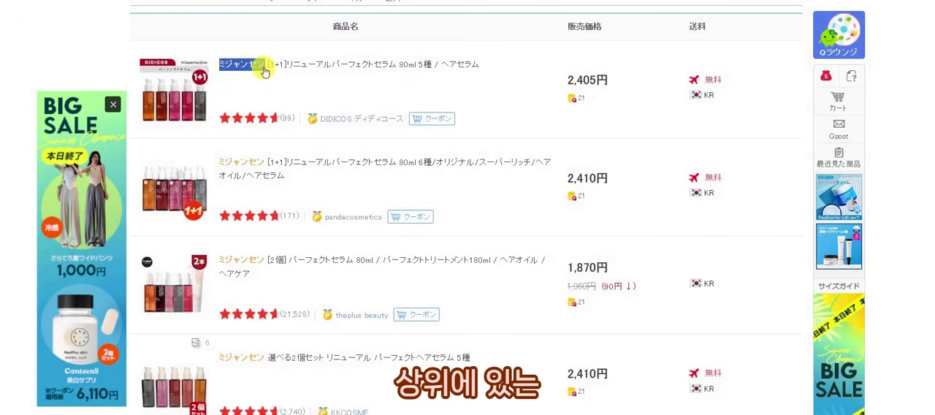
Check the brand name on other listings and search for the copied ミジャンセン in J·QSM's brand section.
scroll(225, 136, down, 6)
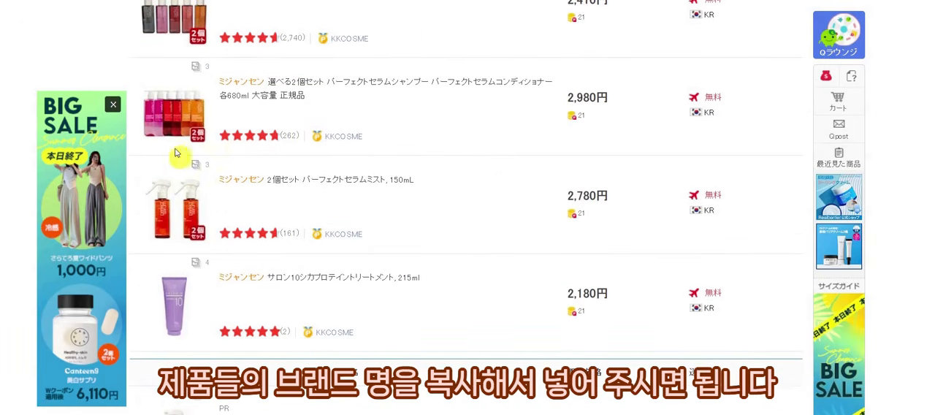
scroll(188, 173, up, 3)
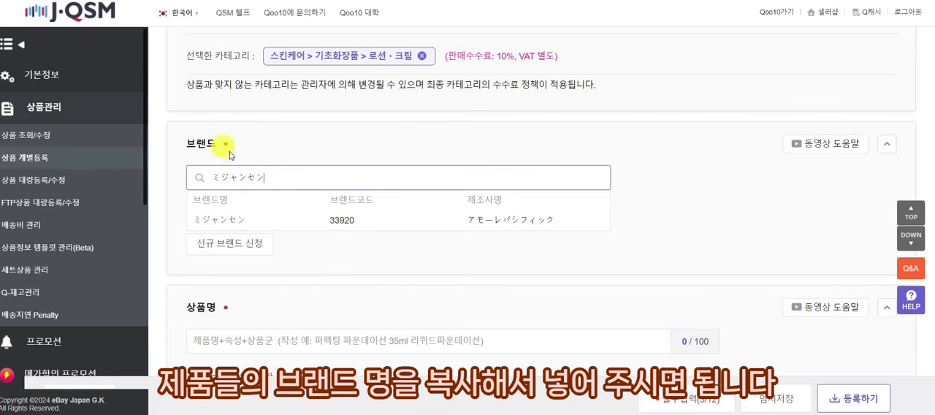
double_click(202, 177)
key(ctrl+v)
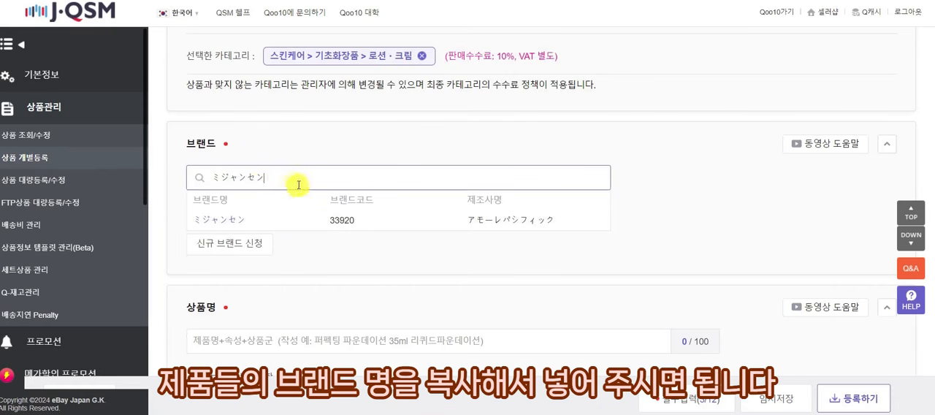
Select the registered brand ミジャンセン with brand code 33920 for the product.
click(298, 223)
scroll(641, 146, down, 3)
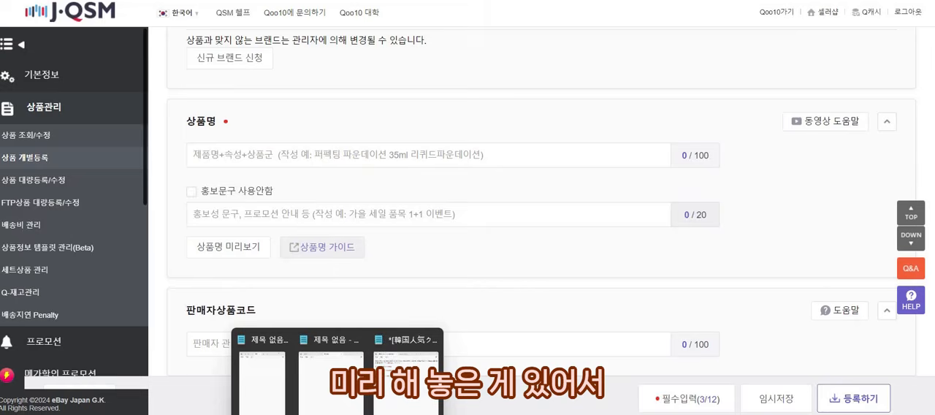
scroll(394, 380, up, 1)
Copy MIMI水分クリーム75ml 100ml from the prepared notes into the product name, without the leading space.
click(407, 392)
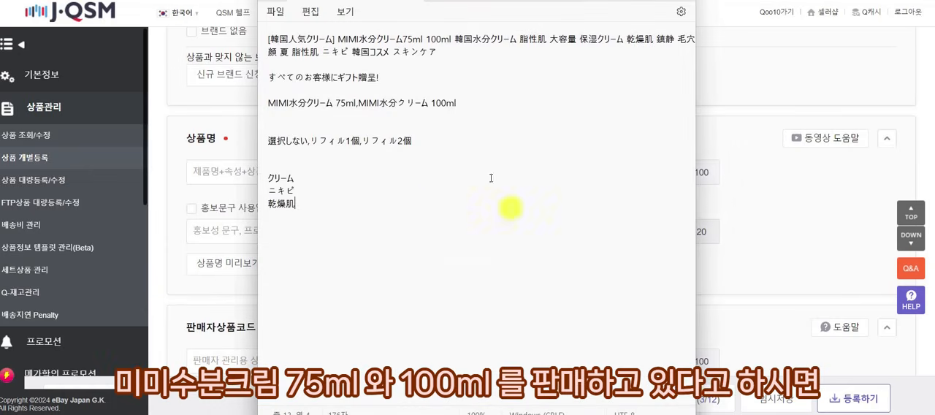
drag(337, 42, 451, 44)
key(ctrl+c)
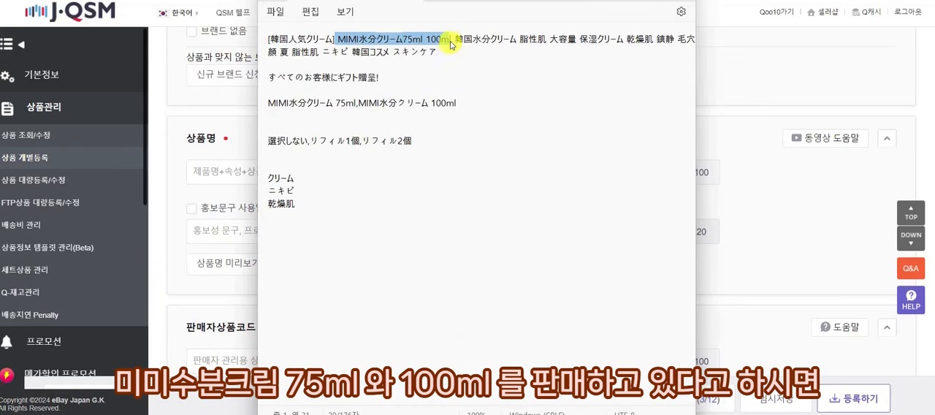
click(745, 111)
click(386, 183)
key(ctrl+v)
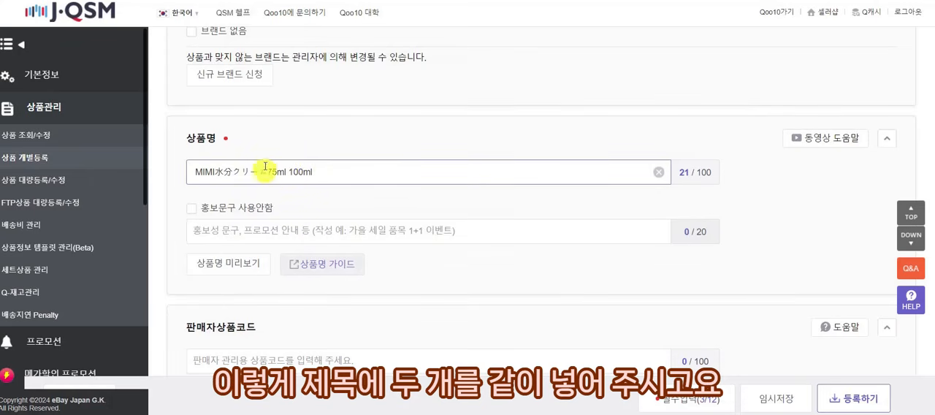
click(194, 172)
key(BackSpace)
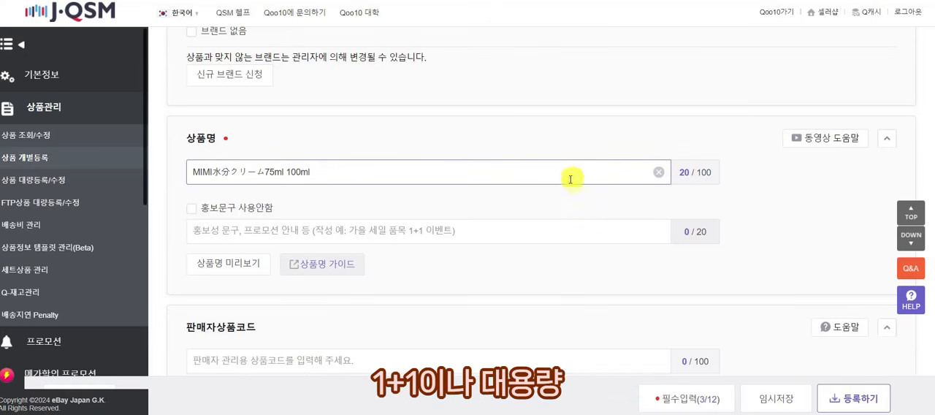
Copy [韓国人気クリーム] from the notes and insert it directly before MIMI水分クリーム in the product name, with no space between.
click(192, 172)
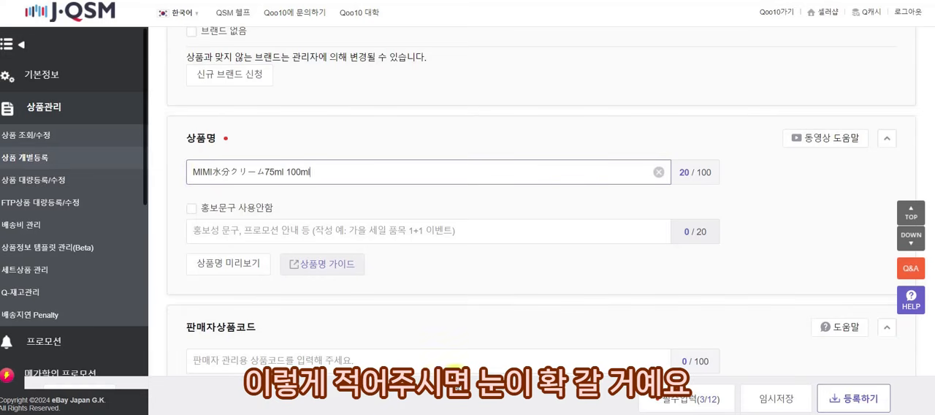
click(390, 360)
drag(336, 40, 224, 46)
click(305, 40)
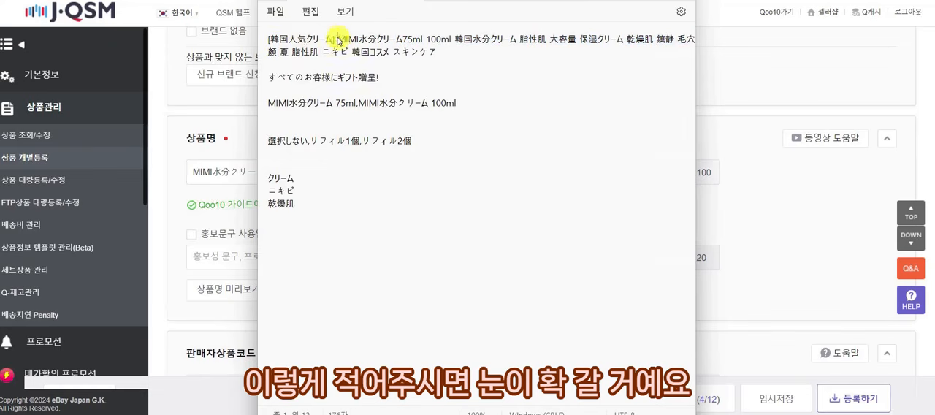
drag(337, 40, 267, 39)
key(ctrl+c)
click(195, 171)
key(ctrl+v)
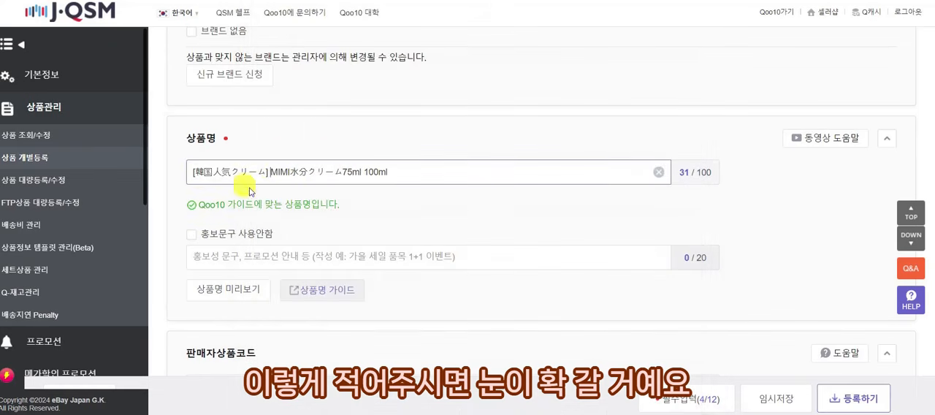
key(BackSpace)
click(401, 162)
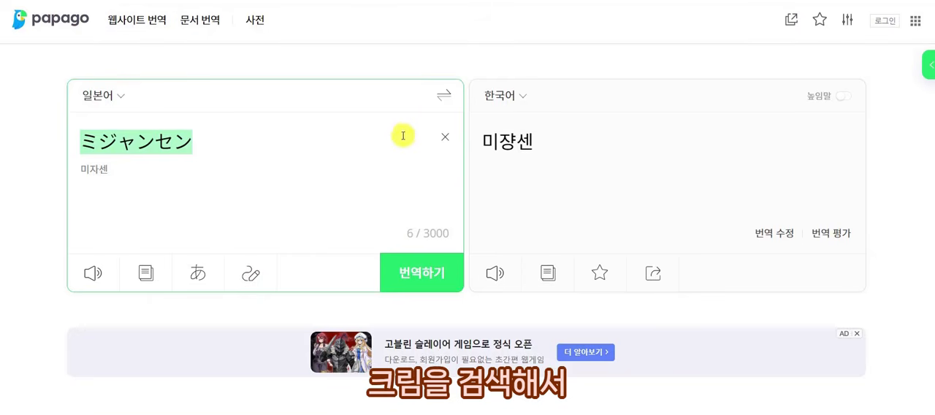
Switch to Papago, translate 크림 into Japanese, and copy クリーム without its full stop.
click(403, 135)
click(445, 95)
click(444, 138)
text(크리ㅁ)
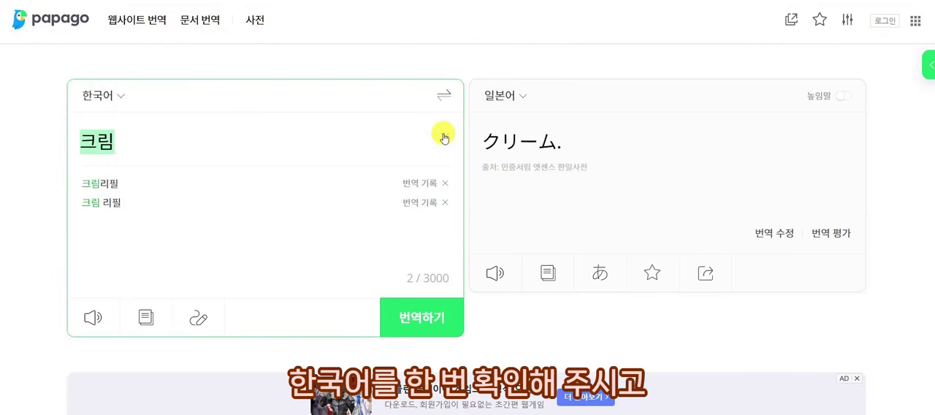
click(444, 95)
key(BackSpace)
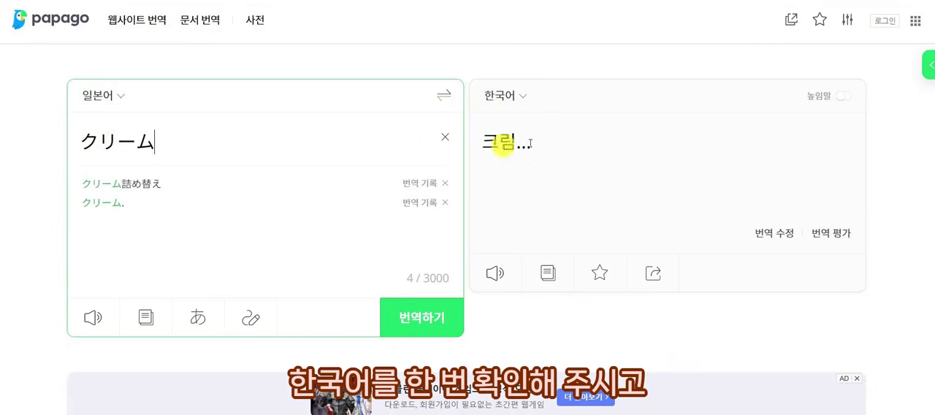
drag(182, 139, 37, 146)
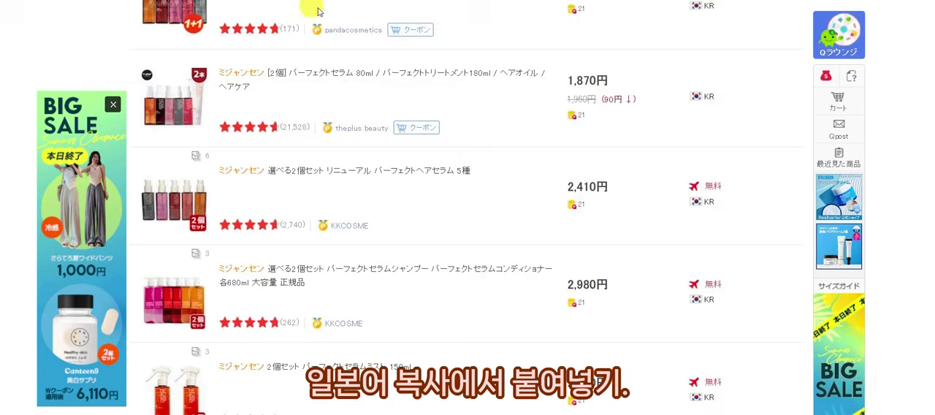
Switch to the Qoo10 Japan shopping site and search for クリーム in place of the previous term.
scroll(414, 215, up, 10)
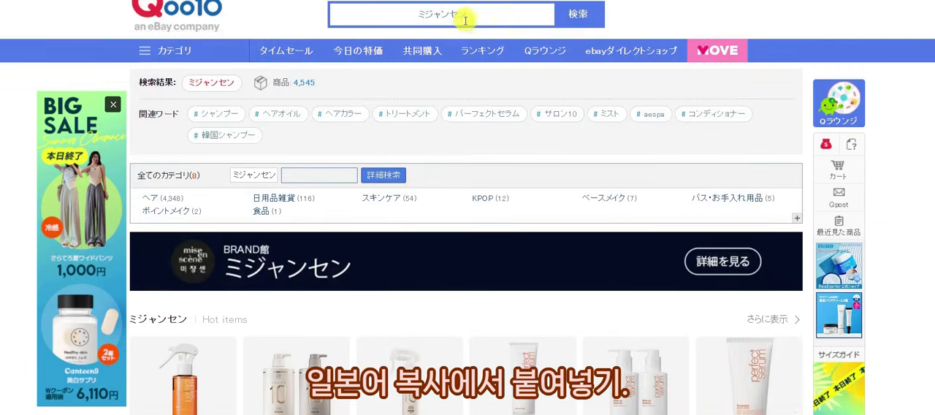
drag(511, 14, 217, 19)
key(ctrl+v)
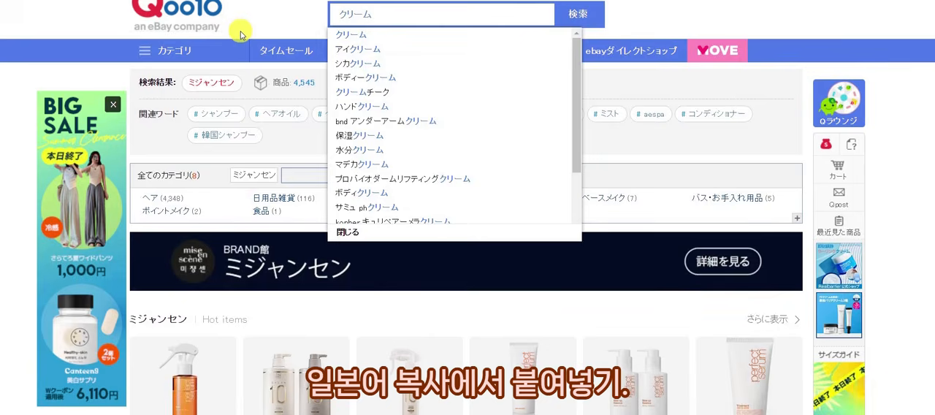
key(Return)
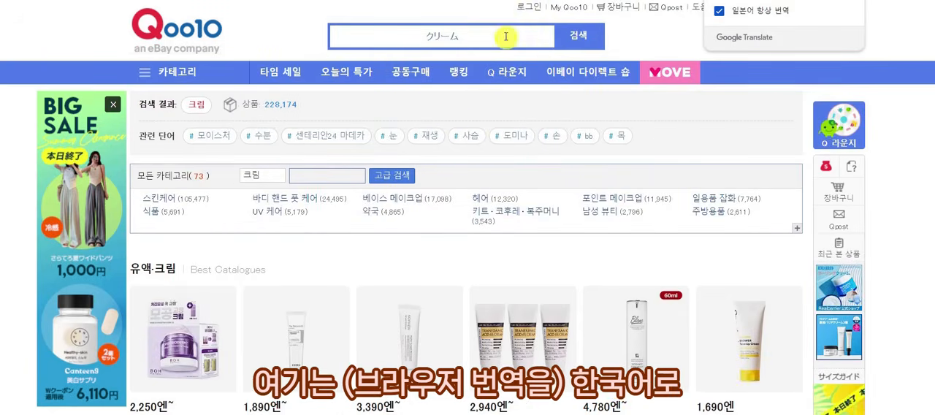
scroll(478, 179, down, 1)
scroll(477, 166, up, 1)
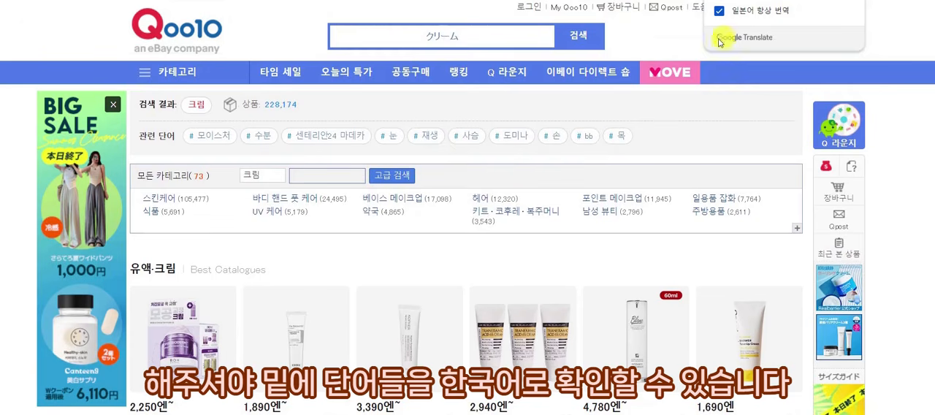
Examine the suggested search keywords for クリーム, with and without a trailing space, to find terms that suit the product.
click(482, 38)
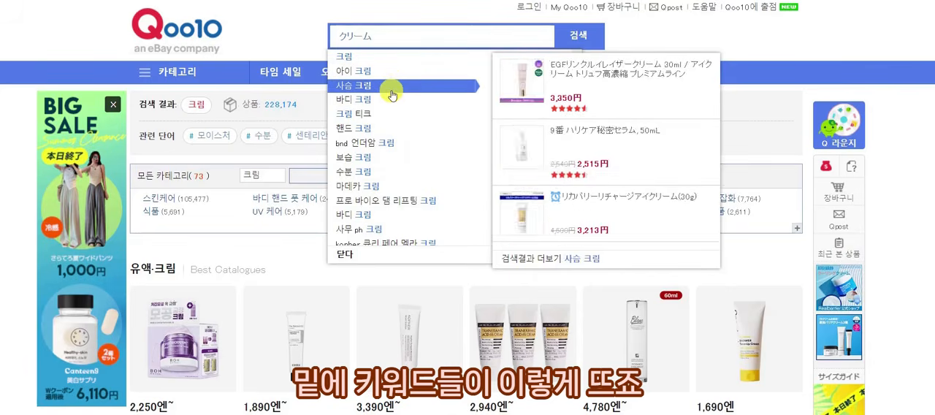
scroll(388, 187, down, 2)
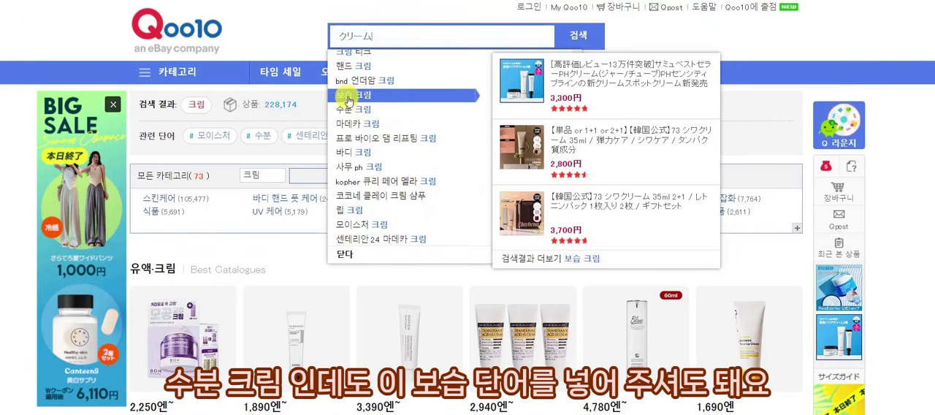
scroll(369, 130, up, 2)
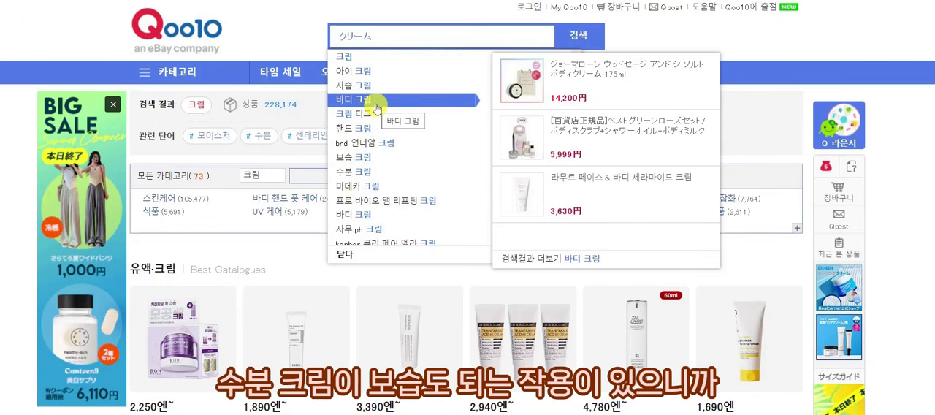
scroll(375, 108, down, 3)
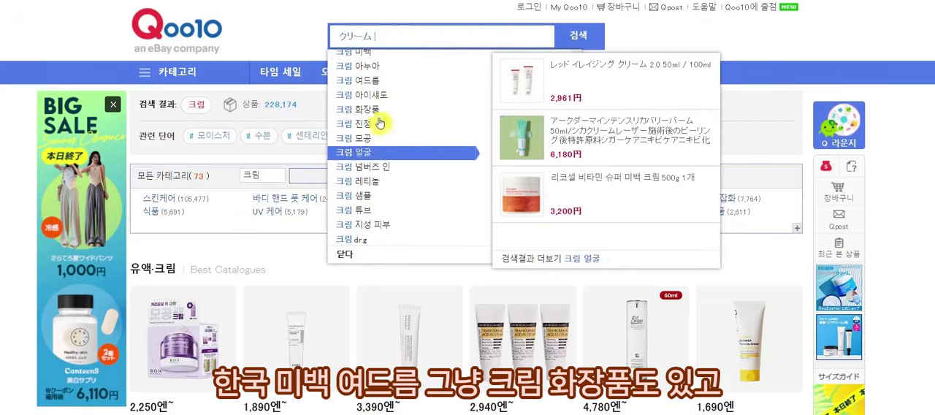
scroll(383, 131, down, 1)
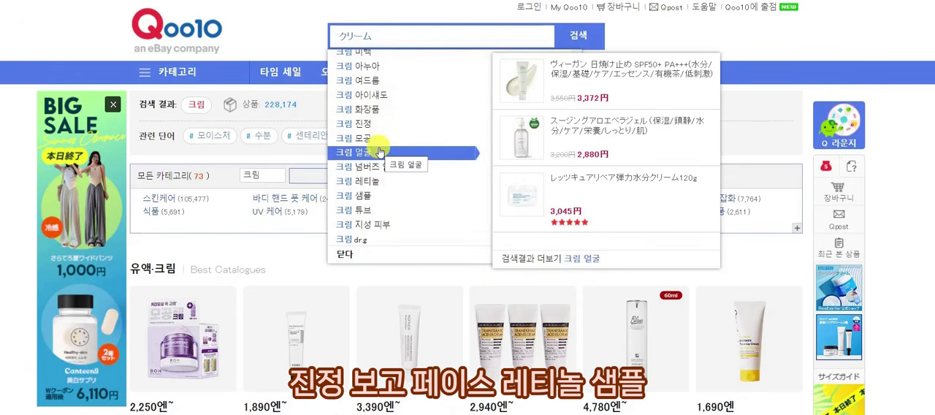
scroll(398, 139, up, 1)
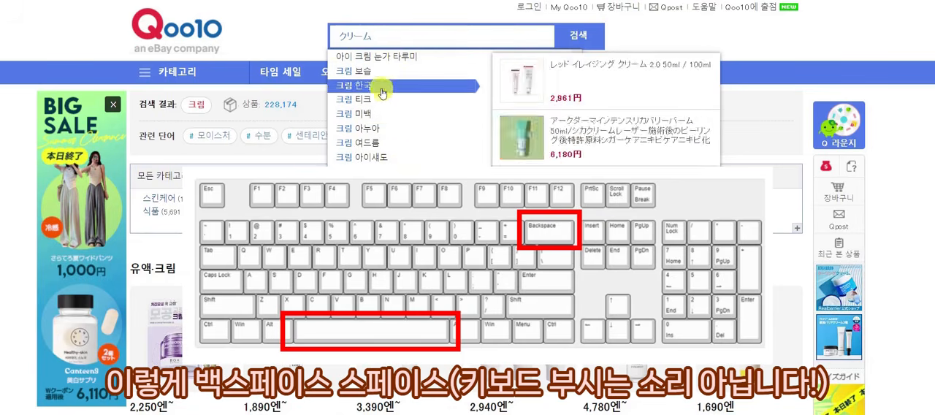
key(BackSpace)
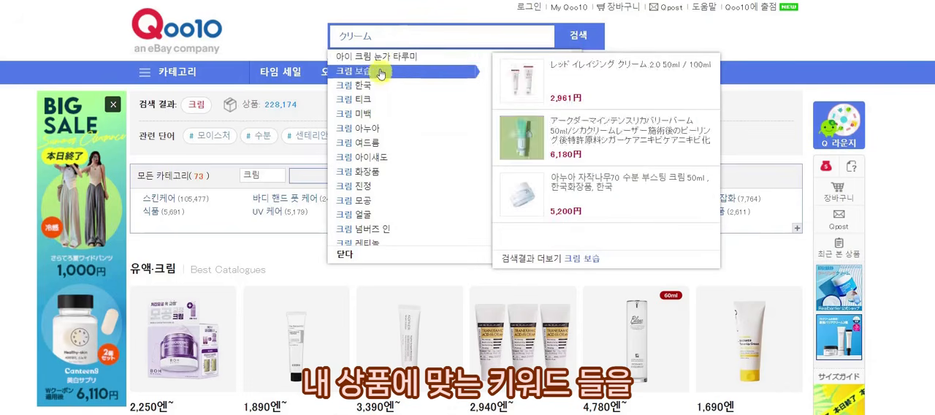
Search Qoo10 for the suggested keyword シカクリーム, copy it, and check its Korean meaning in Papago.
click(264, 28)
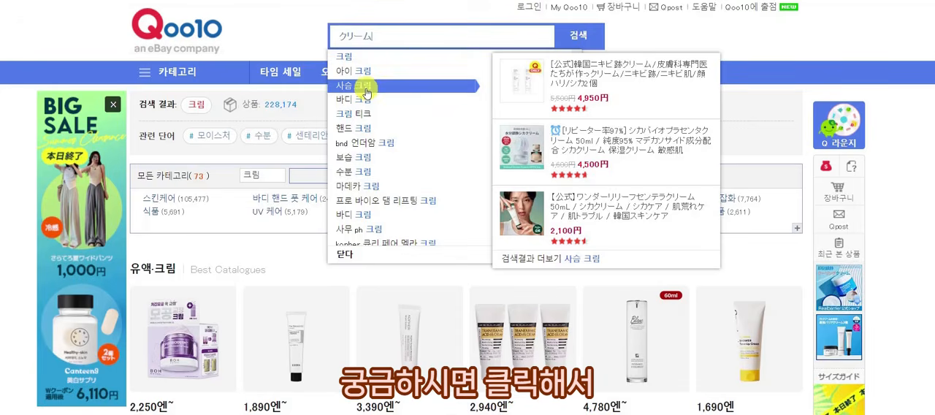
click(367, 93)
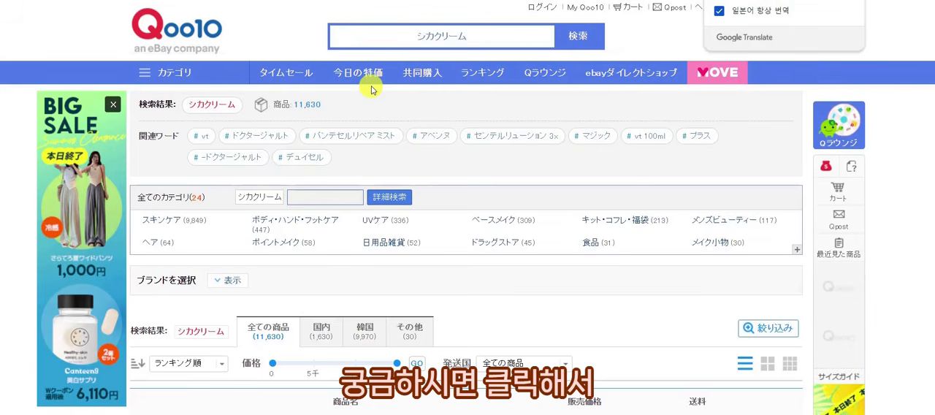
click(487, 35)
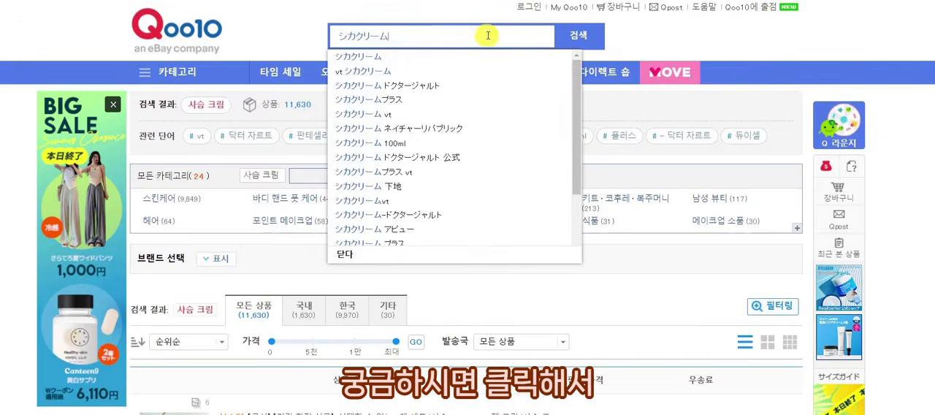
double_click(385, 35)
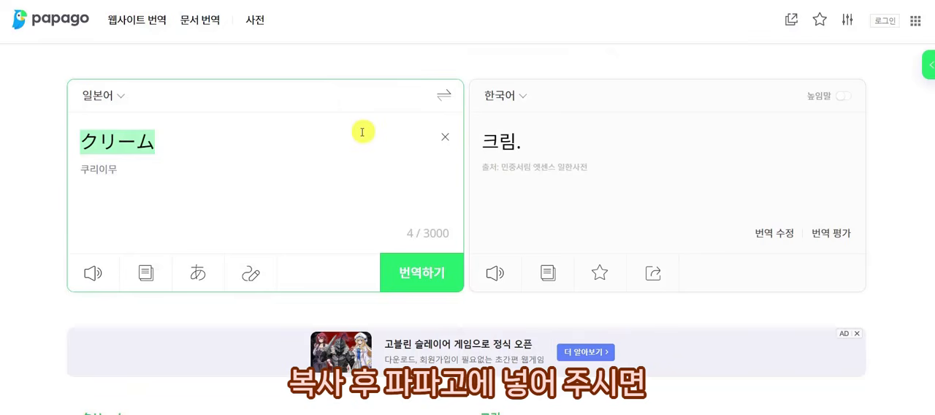
text(シカクリーム)
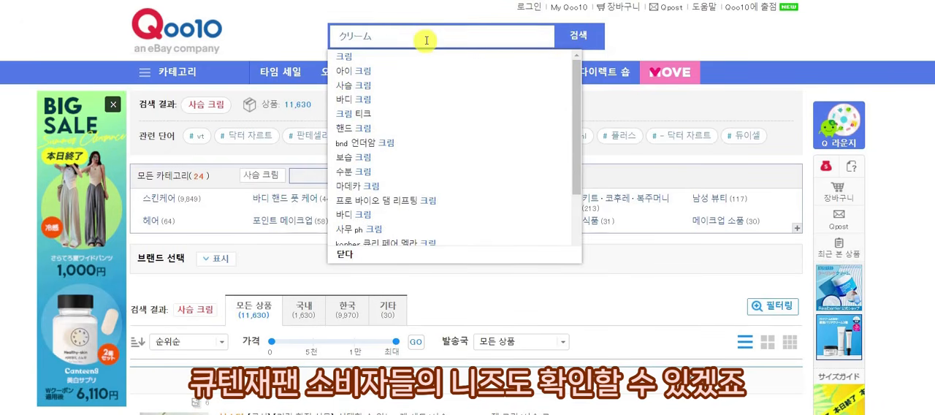
Translate 수분크림 into Japanese in Papago and copy 水分クリーム.
click(61, 27)
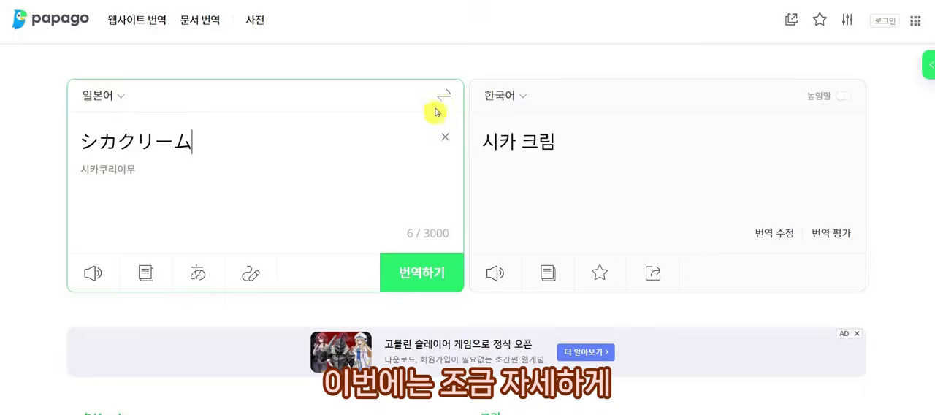
click(444, 95)
drag(117, 144, 46, 141)
key(Right)
key(BackSpace)
key(BackSpace)
text(수분)
key(ctrl+a)
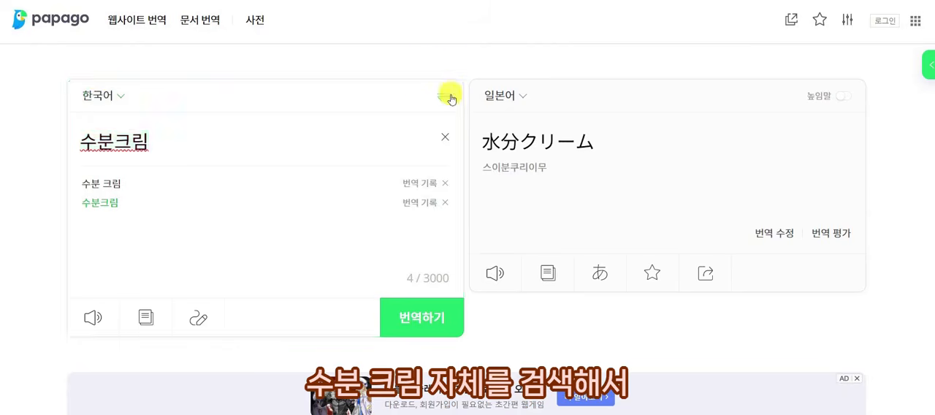
click(447, 96)
key(ctrl+a)
key(ctrl+c)
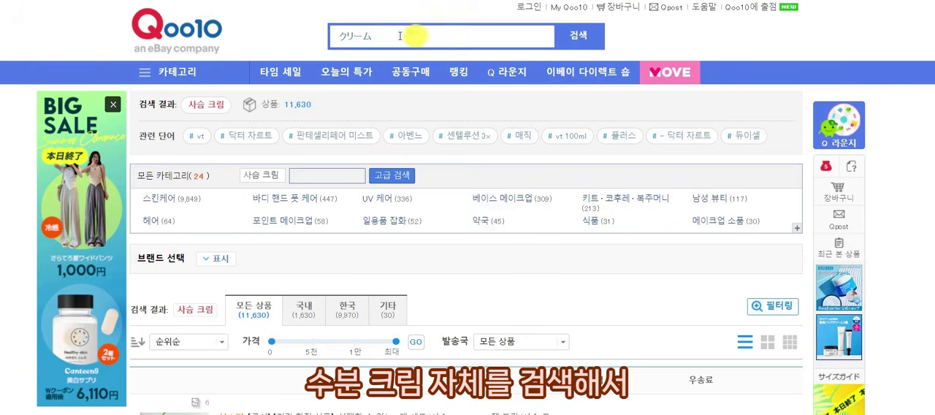
Search Qoo10 for 水分クリーム and browse the titles of the listed products.
drag(400, 36, 296, 26)
key(ctrl+v)
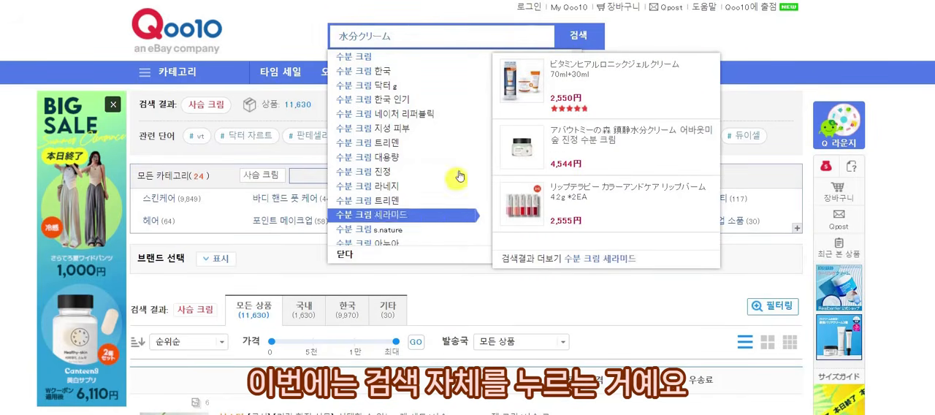
click(567, 36)
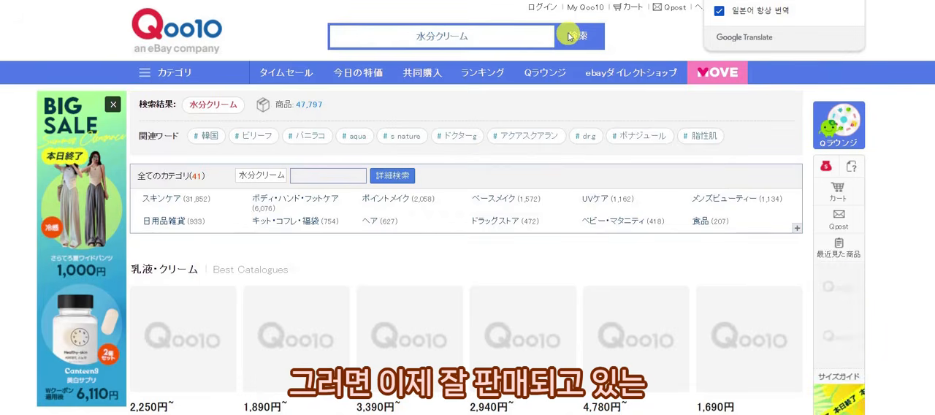
scroll(538, 209, down, 8)
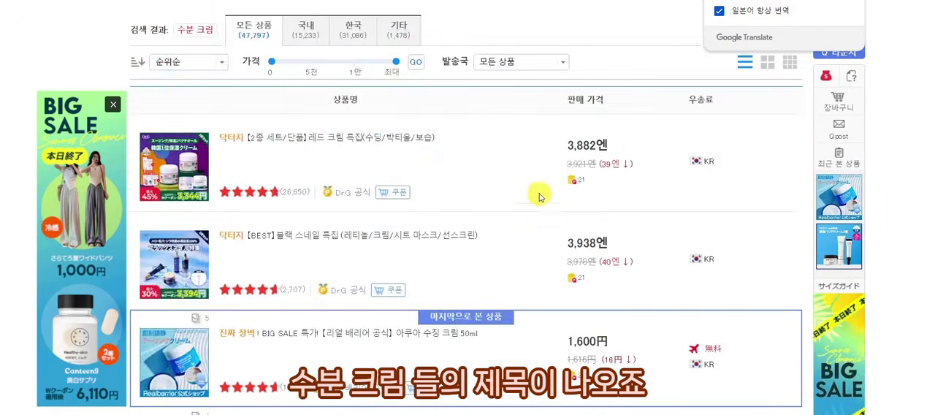
scroll(538, 198, down, 3)
scroll(412, 171, down, 3)
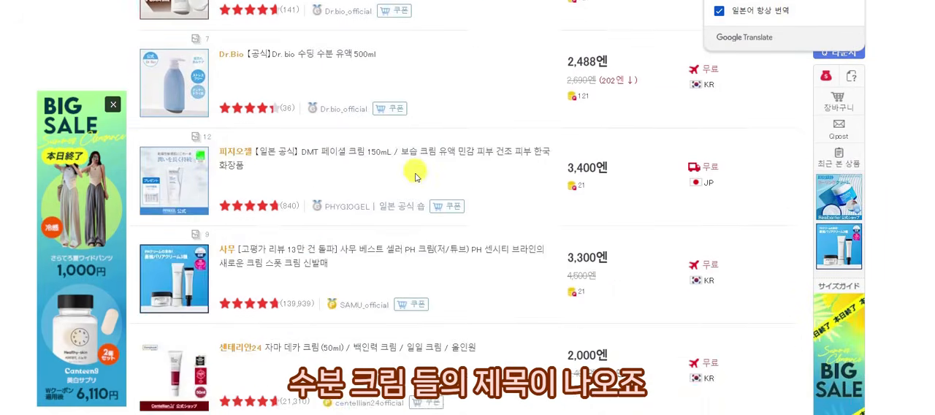
Examine the remaining product titles in the 水分クリーム results on Qoo10 for keywords that suit the product.
scroll(413, 172, down, 10)
scroll(377, 227, down, 10)
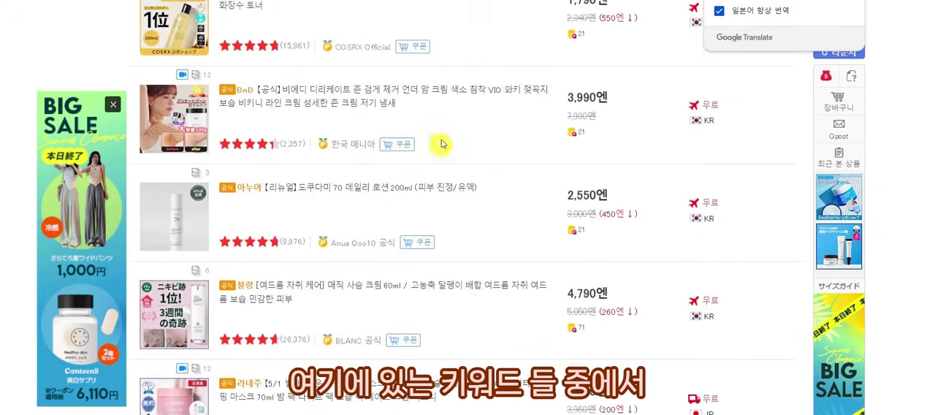
scroll(442, 144, down, 1)
scroll(442, 135, down, 5)
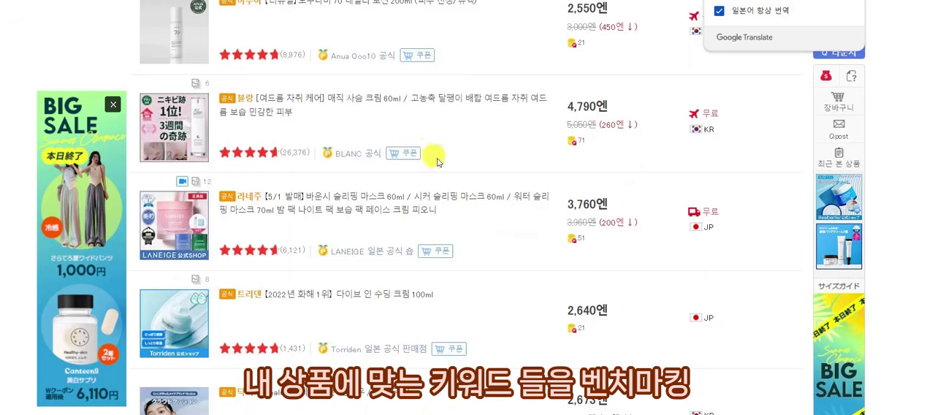
scroll(421, 188, down, 9)
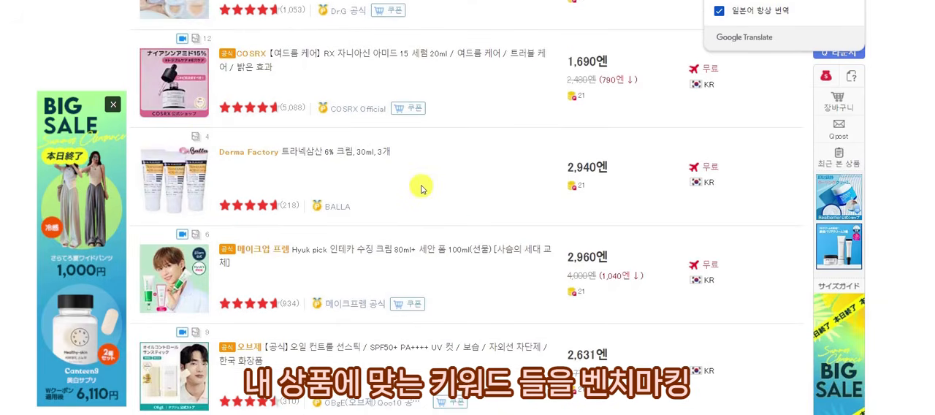
scroll(421, 189, down, 2)
scroll(421, 188, up, 10)
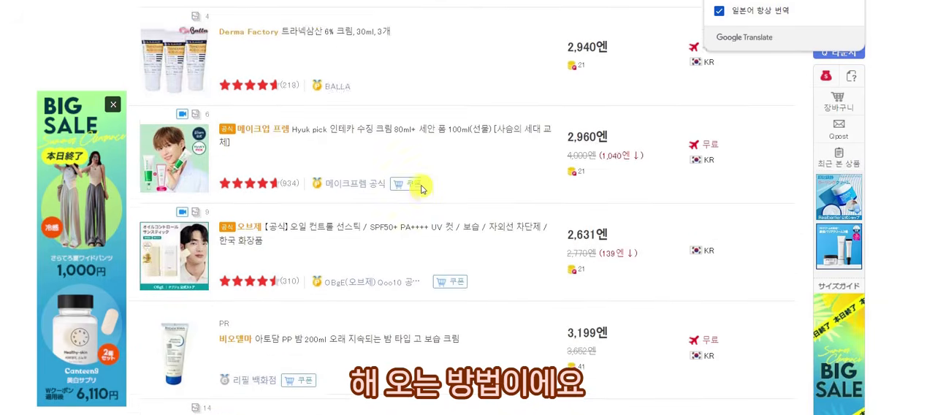
scroll(421, 189, up, 5)
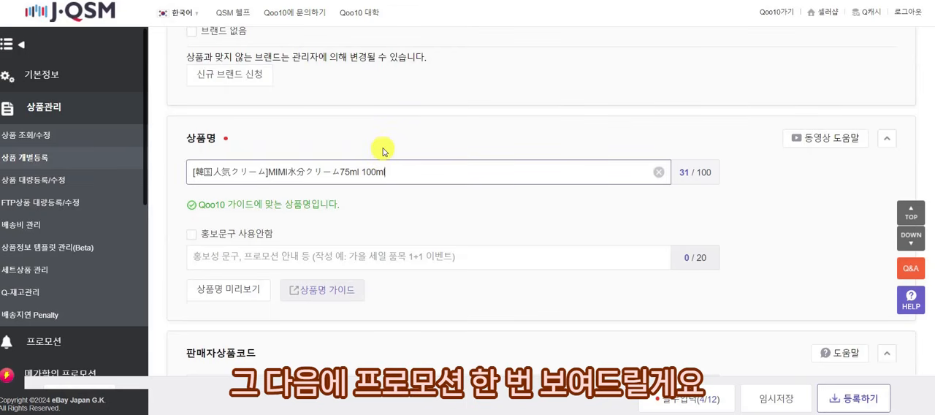
Open J·QSM in a separate browser tab and bring up keyword bidding (키워드 별 입찰) in the 플러스 전시 promotion.
right_click(96, 15)
click(127, 27)
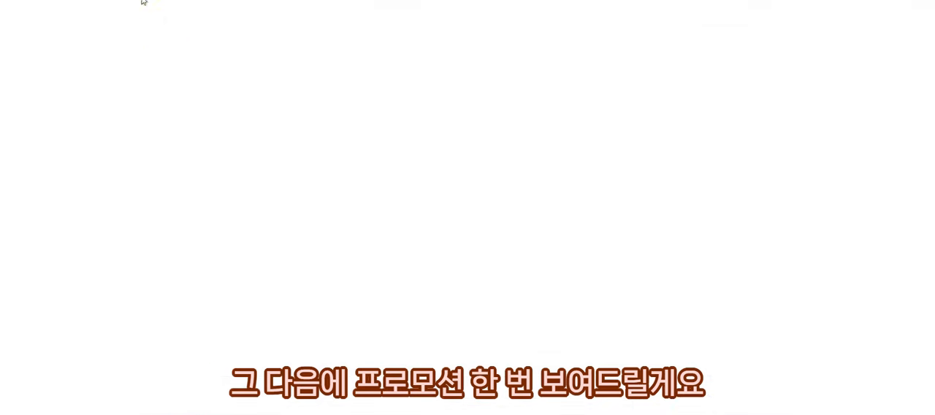
click(84, 234)
click(86, 203)
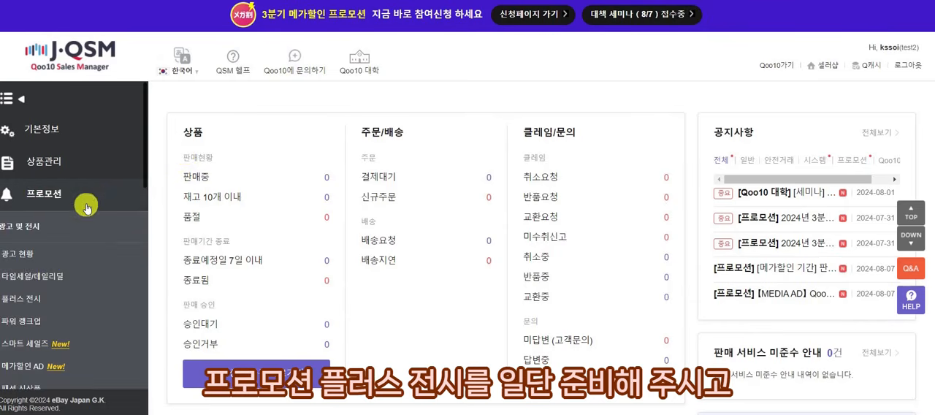
click(82, 300)
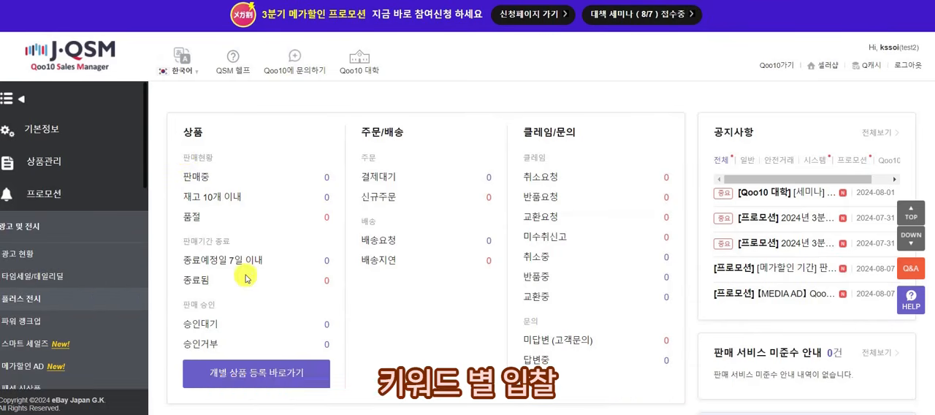
scroll(311, 211, down, 1)
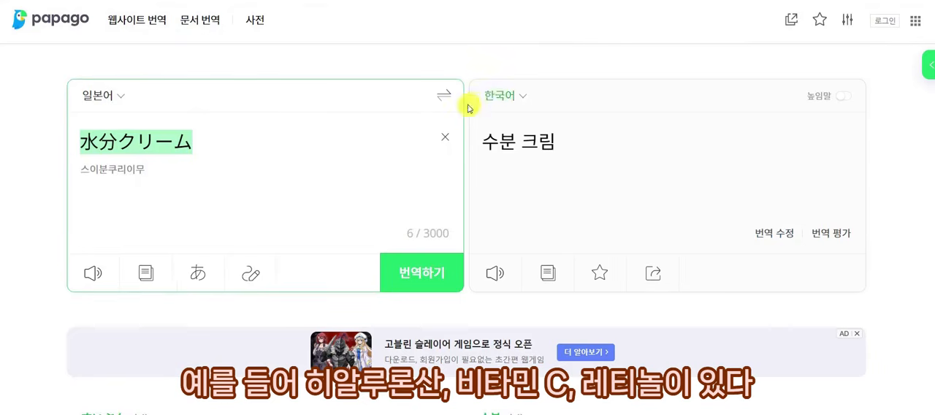
Translate 히알루론산, 비타민C and 레티놀 into Japanese in Papago, and reverse the translation to verify the terms.
click(445, 95)
click(443, 141)
text(히알루론)
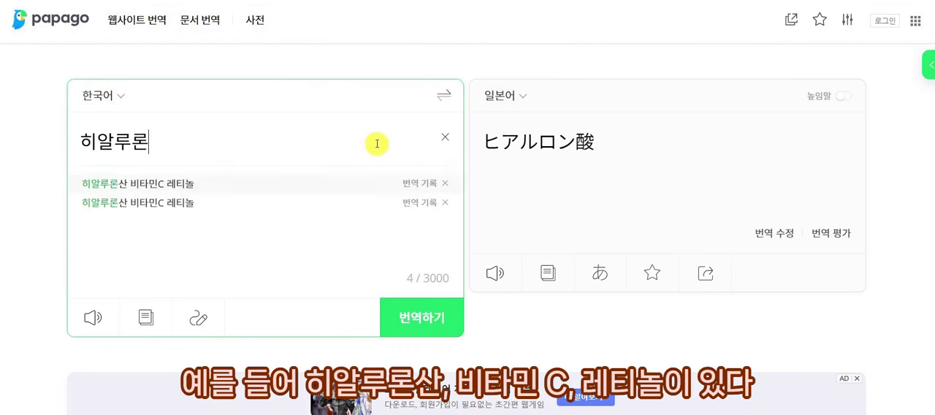
key(ctrl+a)
text(히알루론산 비타민C  레티놀)
key(ctrl+a)
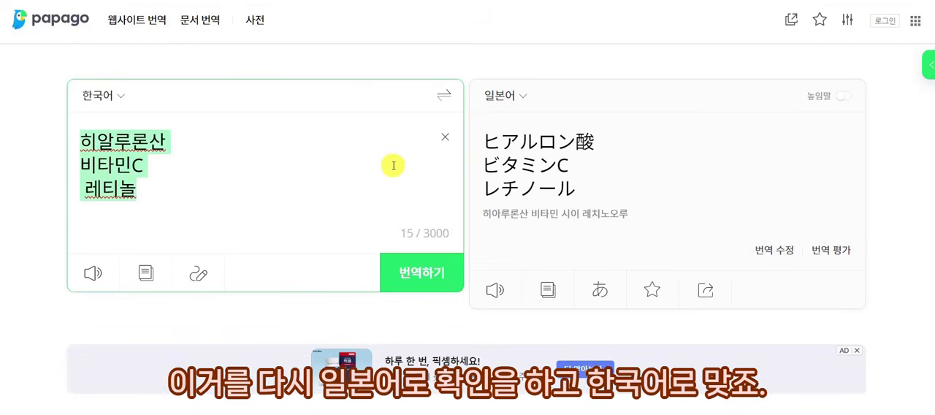
click(442, 96)
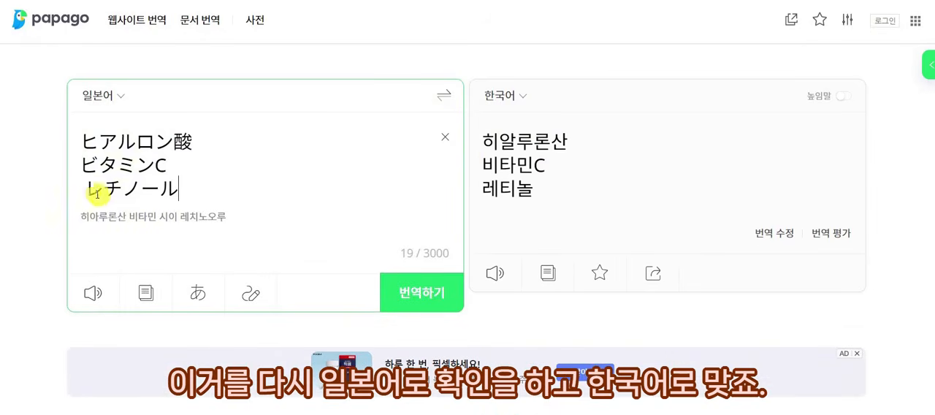
key(BackSpace)
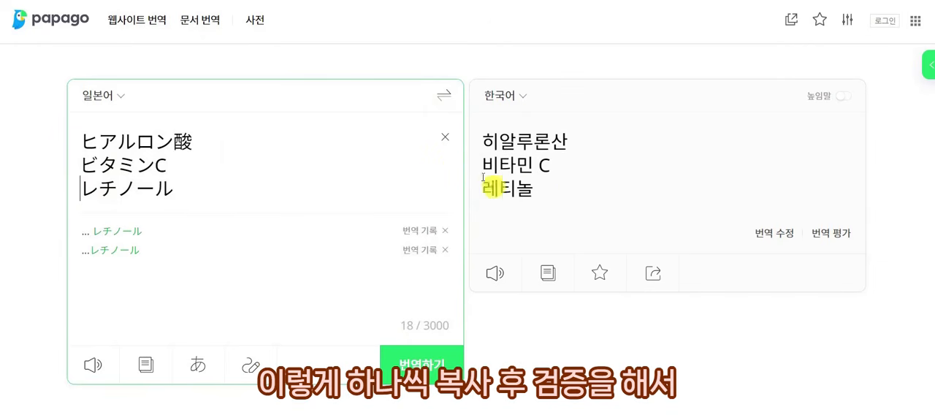
Check the daily searches for ヒアルロン酸 and ビタミンC in J·QSM's Keyword Plus, using the terms from Papago.
drag(201, 144, 2, 140)
key(ctrl+c)
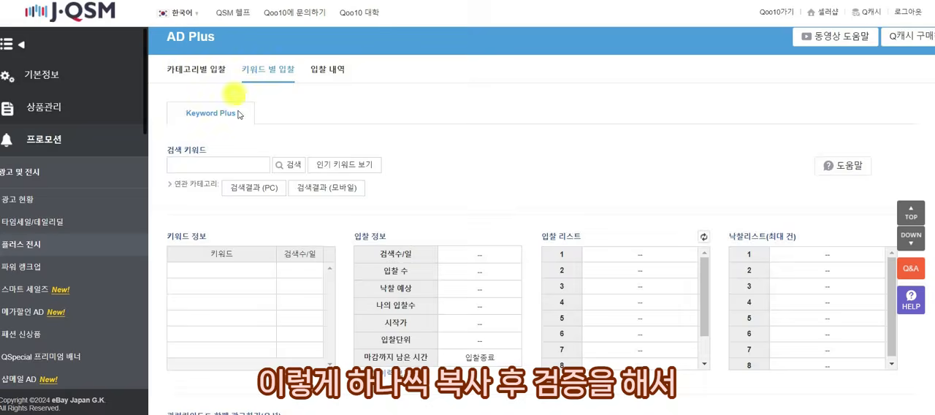
click(232, 165)
key(ctrl+v)
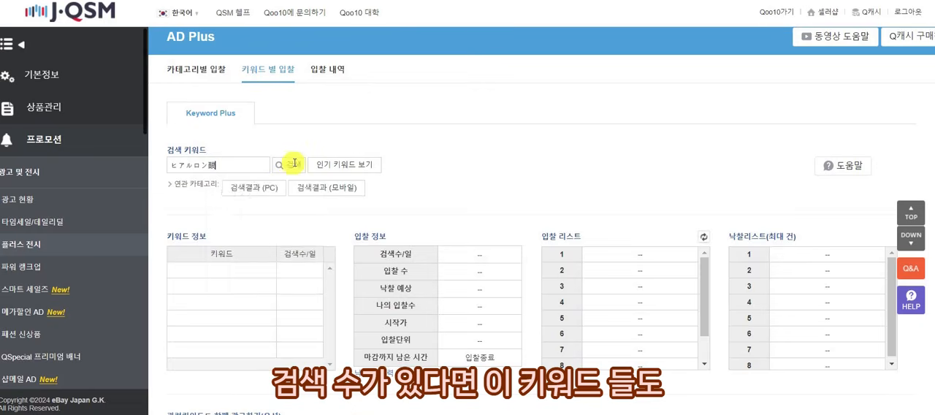
click(294, 166)
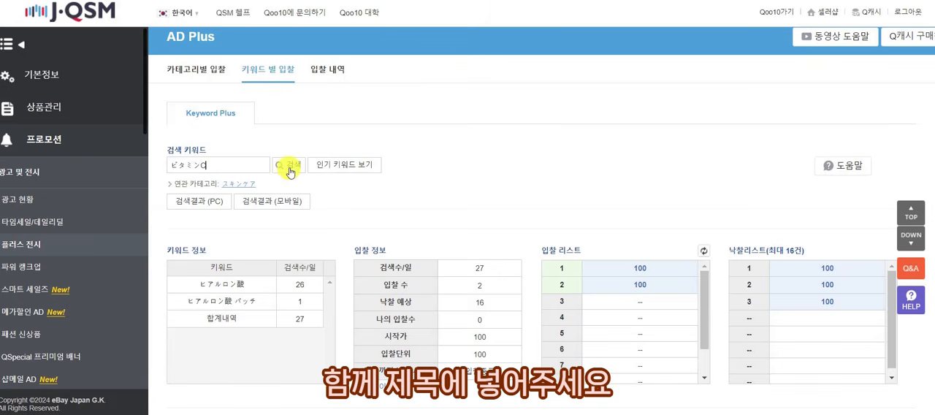
click(288, 166)
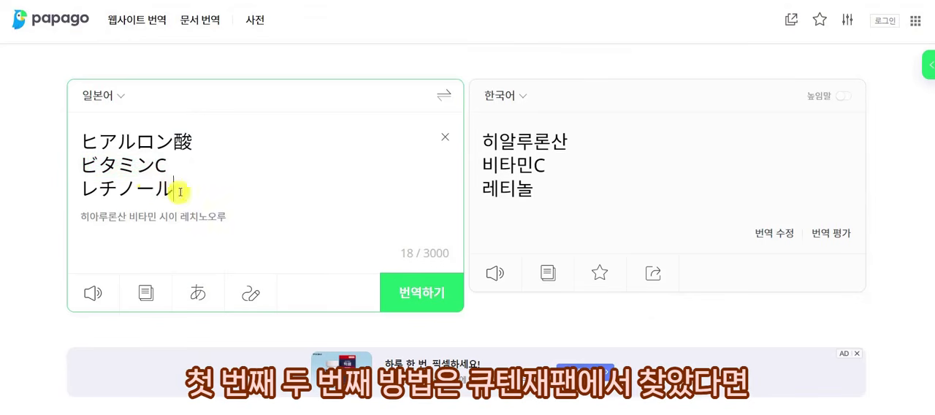
Copy レチノール from Papago and check its daily searches in Keyword Plus.
drag(236, 183, 71, 194)
key(ctrl+c)
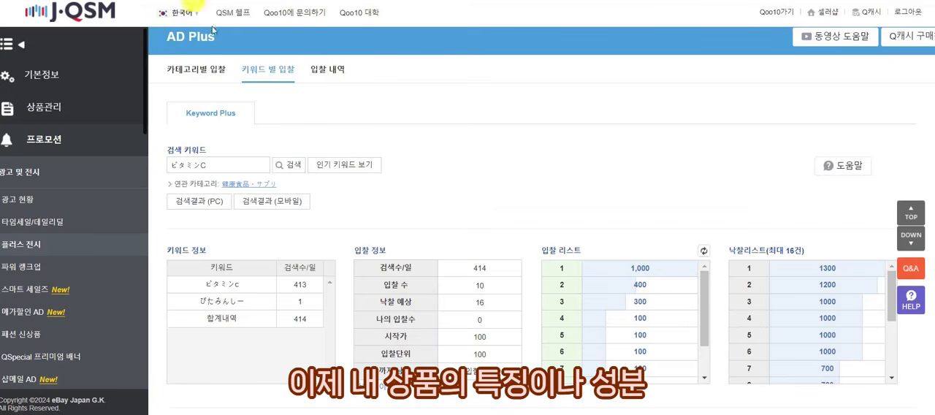
drag(252, 166, 124, 175)
key(ctrl+v)
click(286, 166)
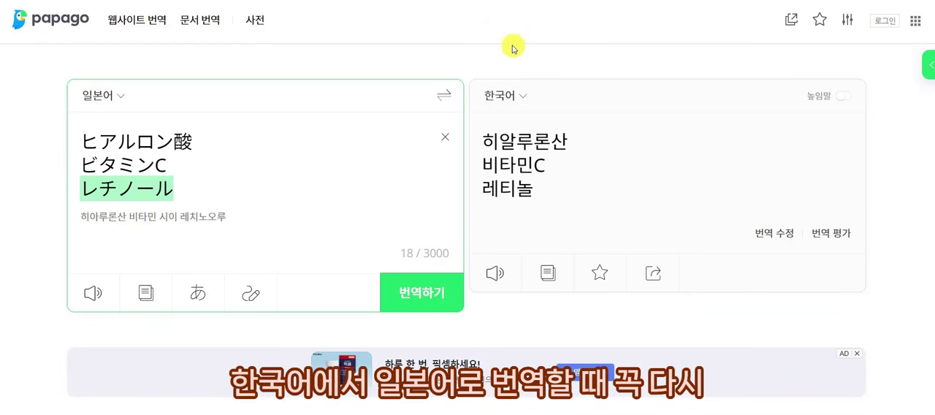
Recheck the ingredient terms in both directions in Papago, and translate 차 into Japanese and back.
click(446, 96)
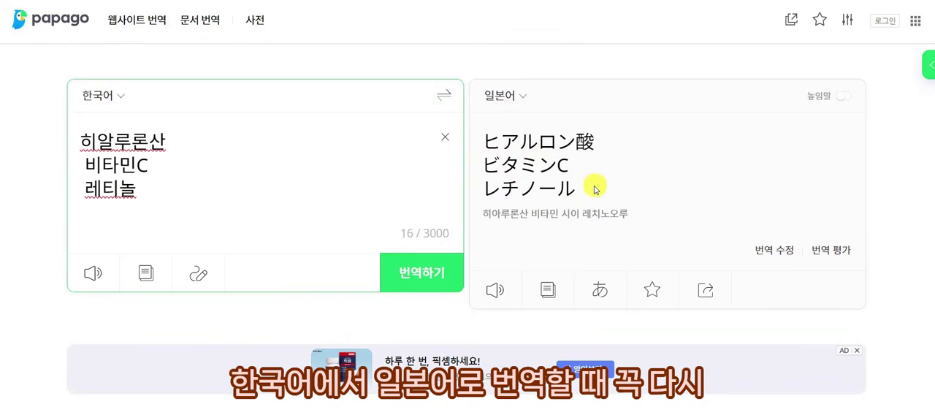
click(443, 97)
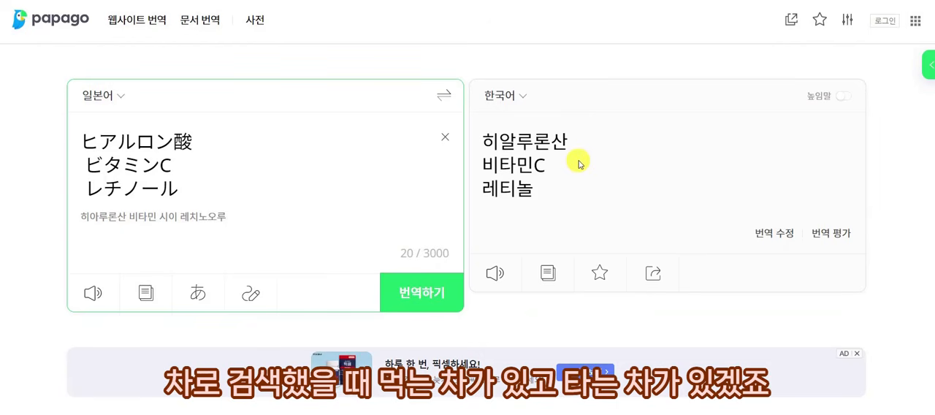
click(444, 95)
click(445, 137)
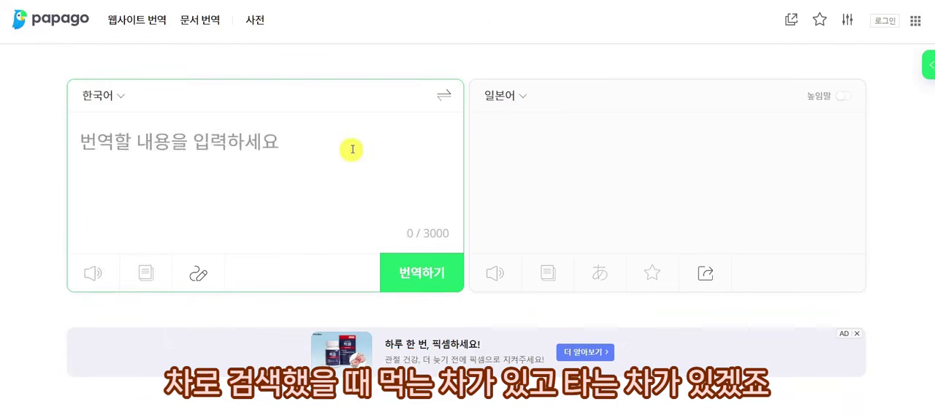
text(차)
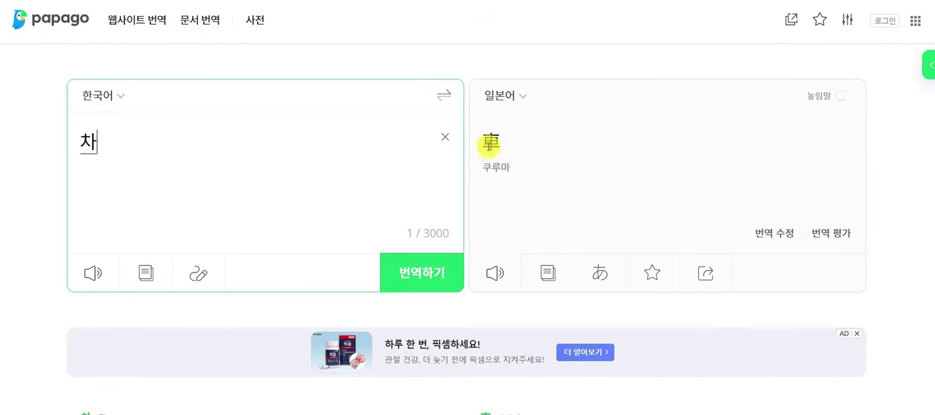
click(443, 96)
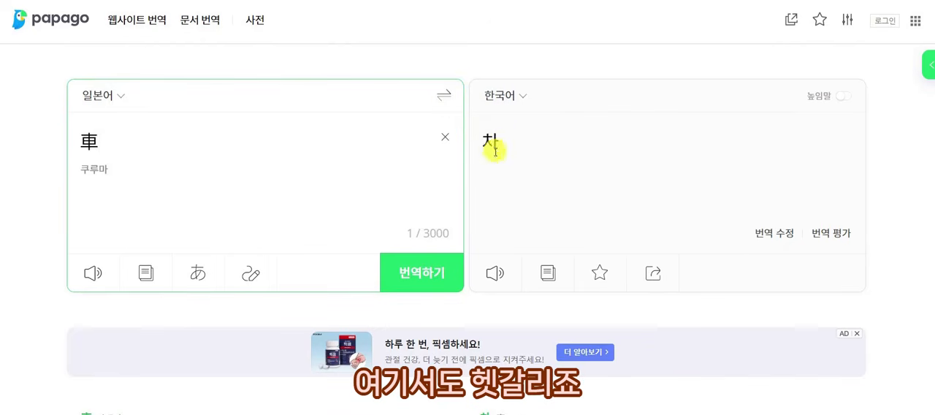
Look up 車 in Papago's dictionary, and search Google for it to check which kind of 차 it means.
drag(96, 140, 83, 141)
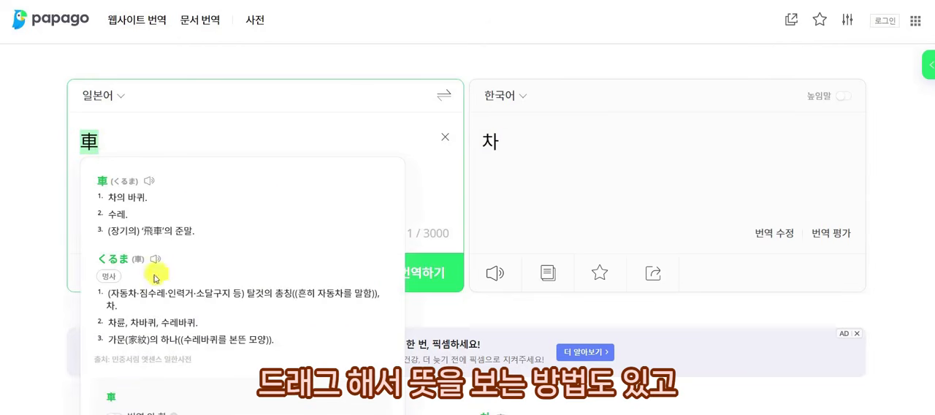
click(94, 128)
drag(100, 140, 84, 141)
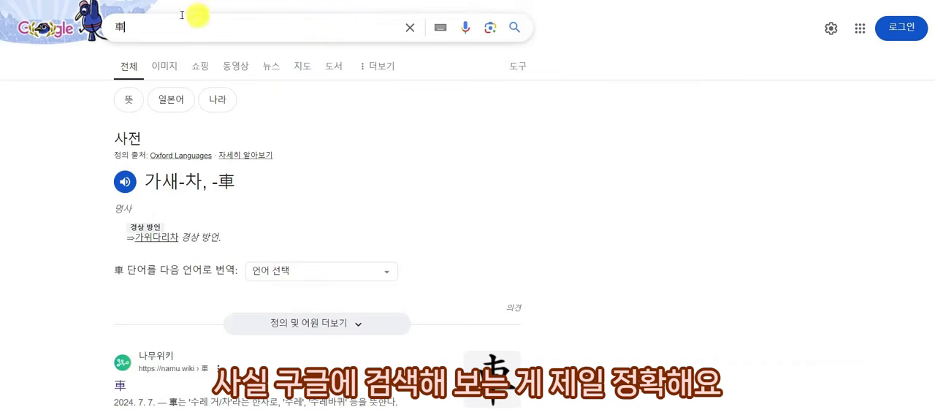
drag(192, 18, 94, 19)
click(439, 105)
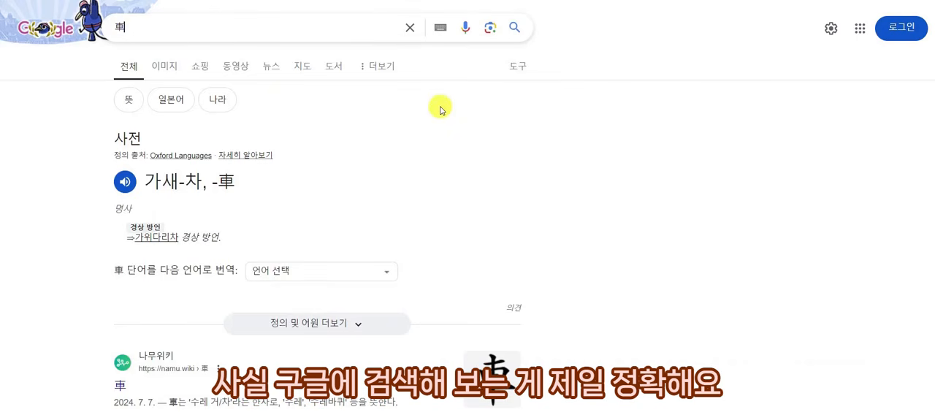
scroll(450, 143, down, 3)
scroll(450, 143, down, 10)
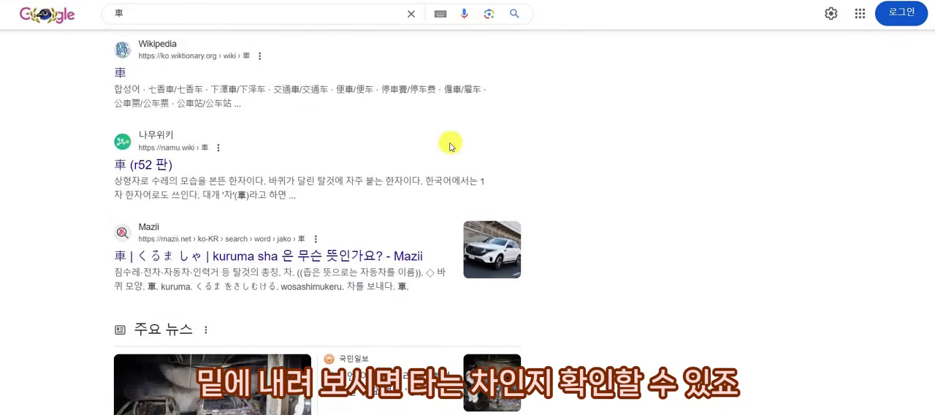
scroll(485, 208, down, 5)
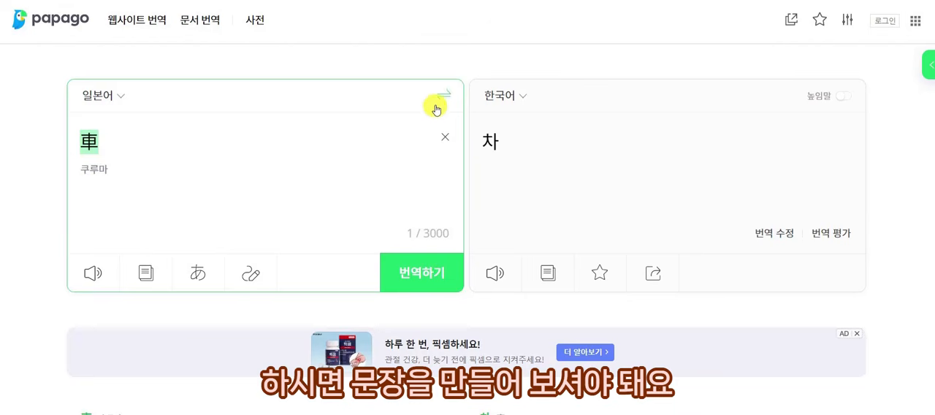
Translate the sentence 차를 먹고싶다 into Japanese in Papago, and reverse the translation to verify its meaning.
click(444, 95)
click(443, 141)
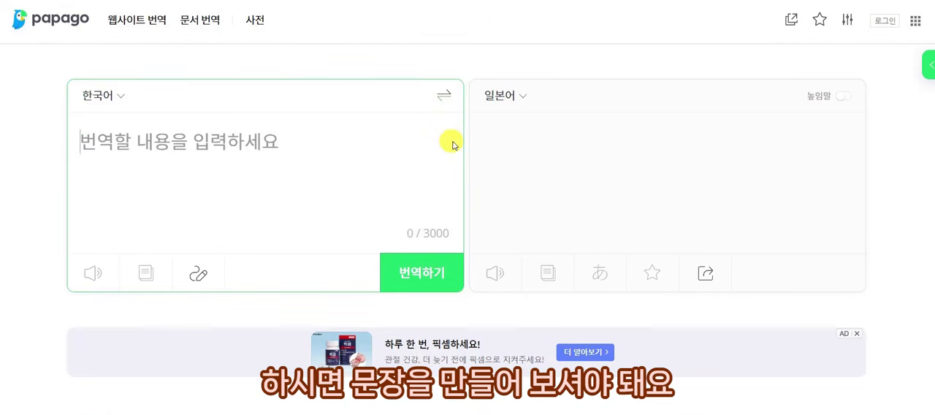
text(차를 먹ㄱ)
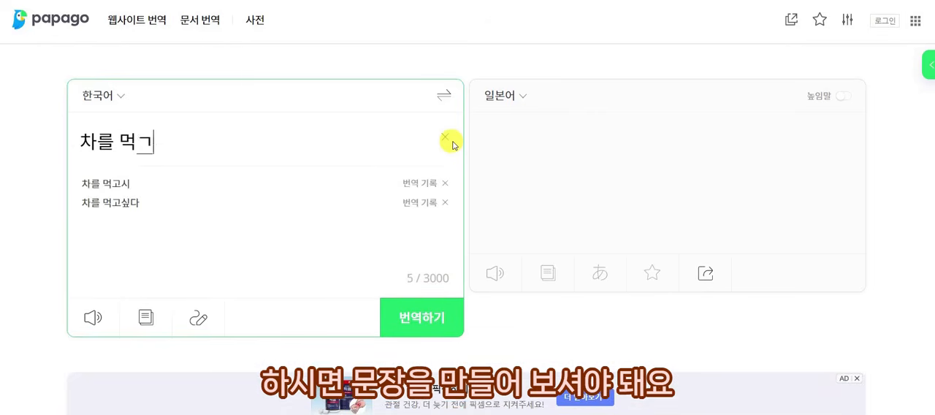
key(BackSpace)
text(고싶다)
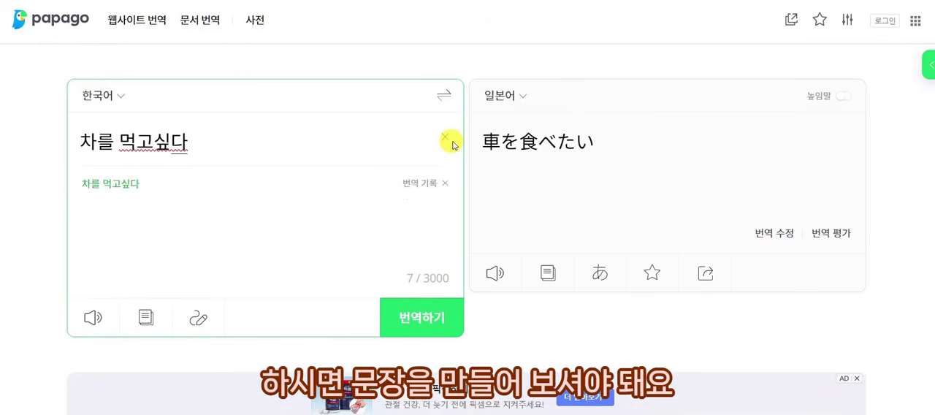
click(444, 95)
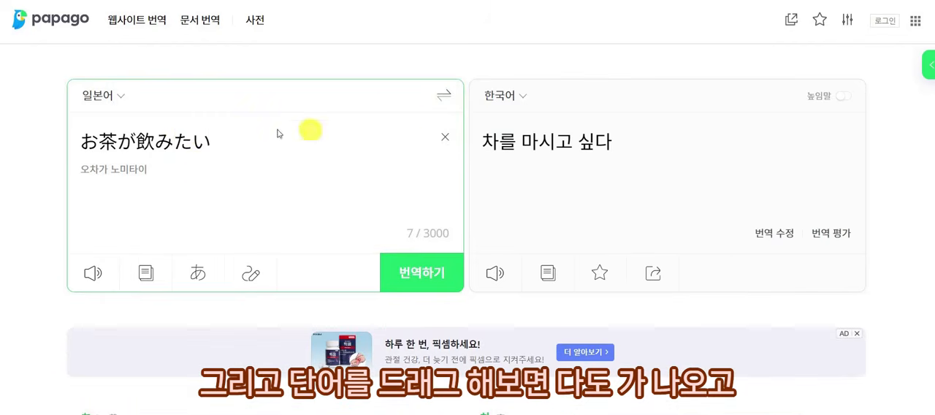
Look up お茶 in Papago's dictionary, and search Google for it to check that it means drinkable tea.
drag(115, 141, 81, 142)
key(ctrl+c)
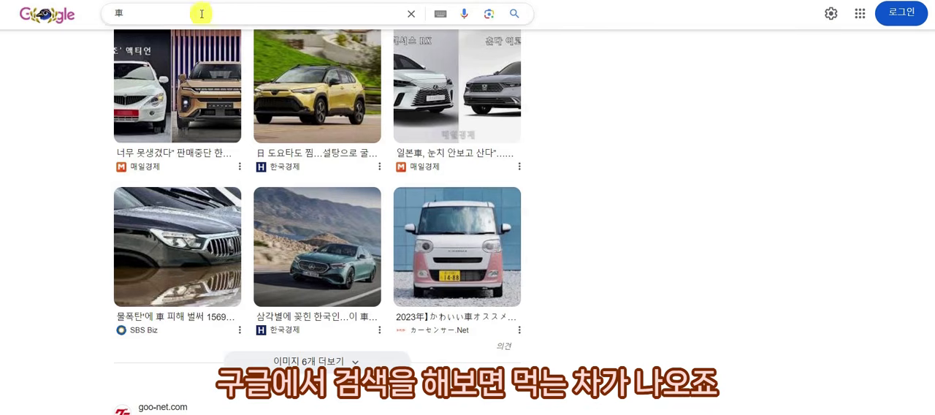
drag(201, 15, 103, 30)
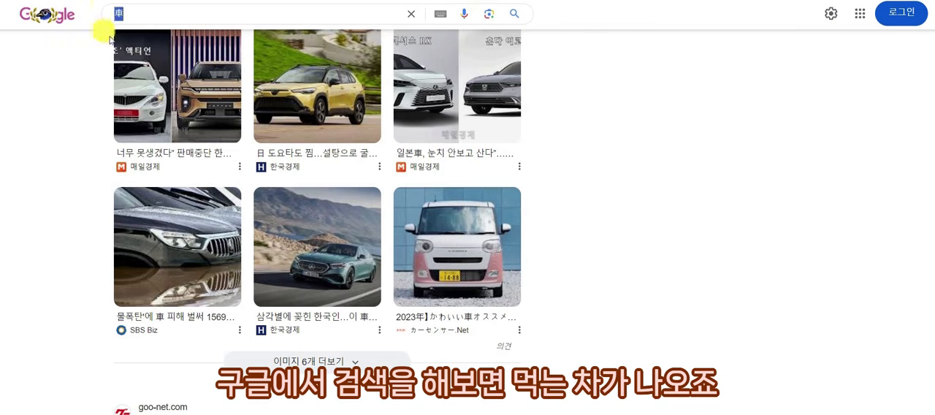
key(ctrl+v)
click(289, 41)
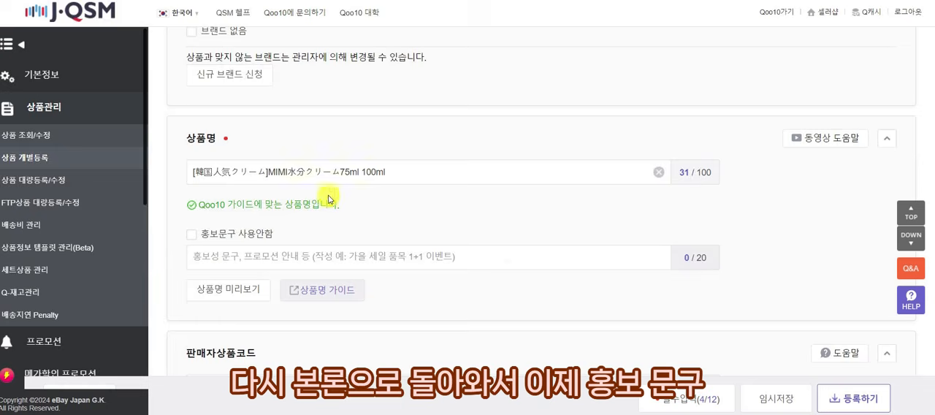
scroll(274, 145, down, 2)
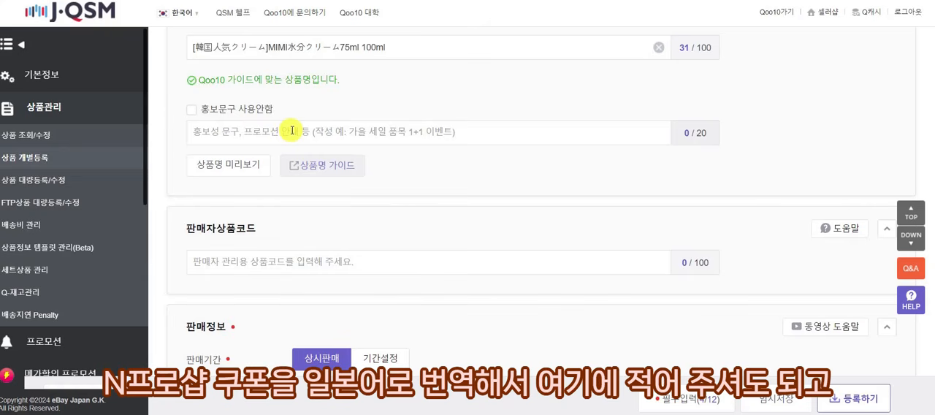
Translate the promotional phrase 모든 구매자에게 사은품 증정! into Japanese in Papago, and reverse the translation to verify its meaning.
click(292, 131)
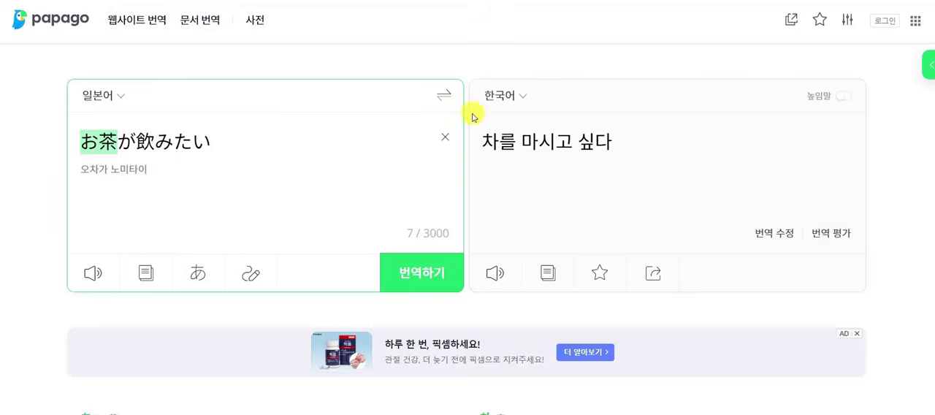
click(444, 95)
click(445, 138)
text(모든 굼)
text(매자에게 )
text(사은품 증정!)
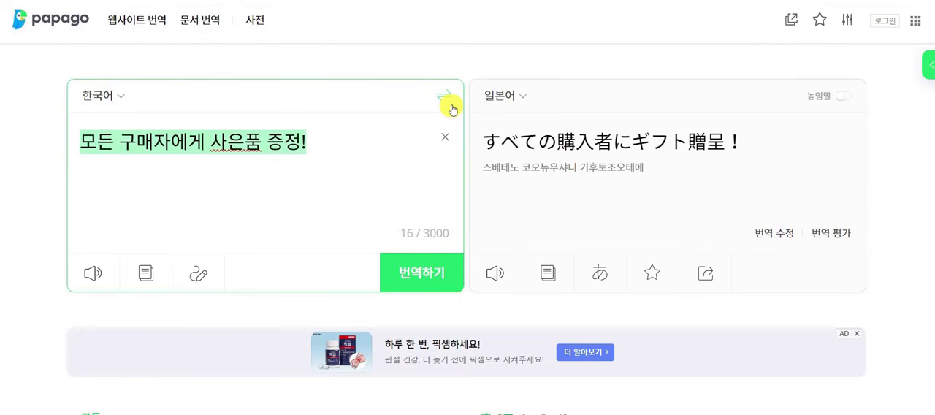
click(445, 95)
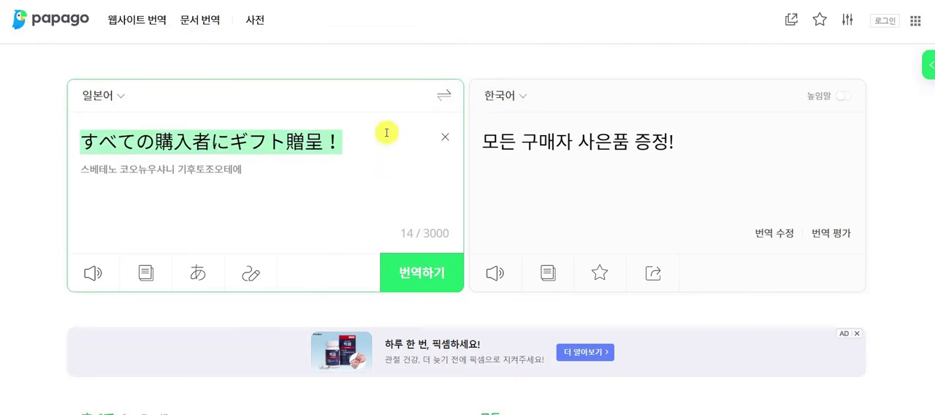
Enter すべての購入者にギフト贈呈！ as the promotional phrase of the product in J·QSM.
key(alt+Tab)
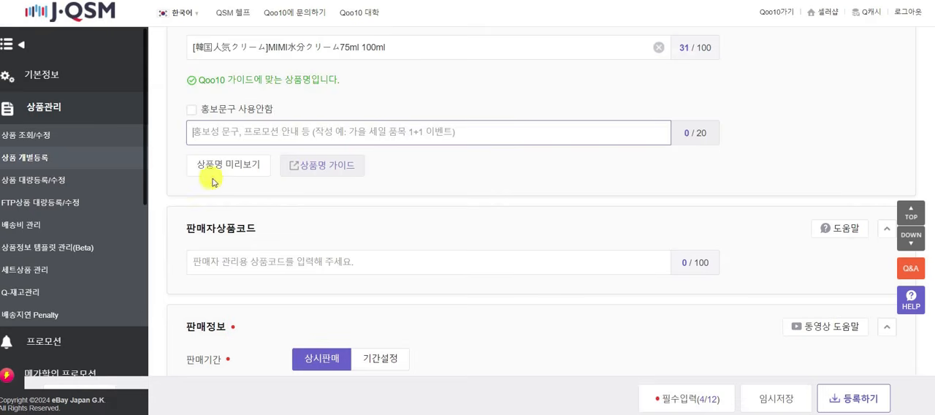
click(287, 136)
text(すべての購入者にギフト贈呈！)
click(384, 105)
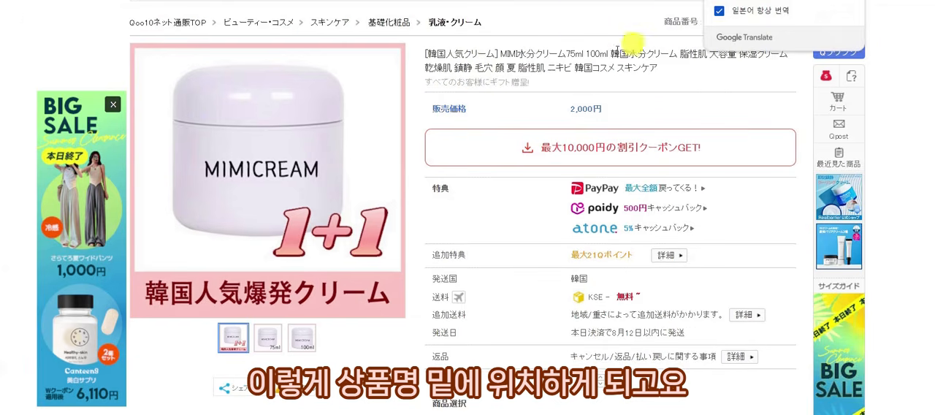
Examine the promotional phrase's placement on the Qoo10 product page, and read the product name guide's slides on disallowed entries.
drag(532, 82, 456, 78)
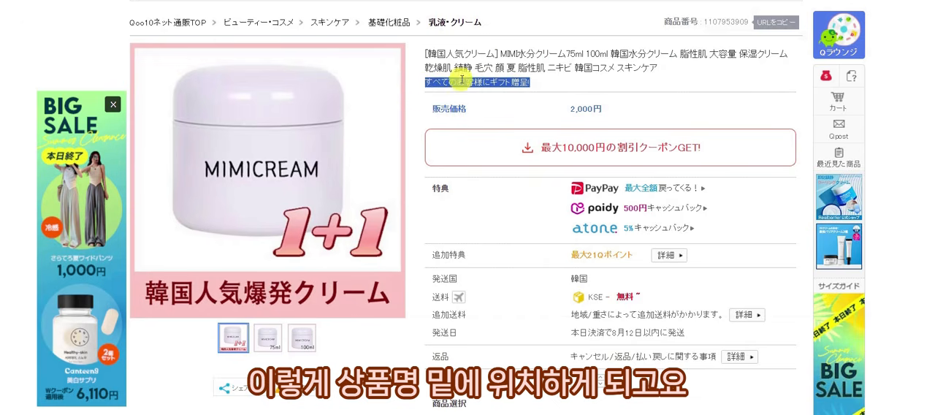
click(495, 81)
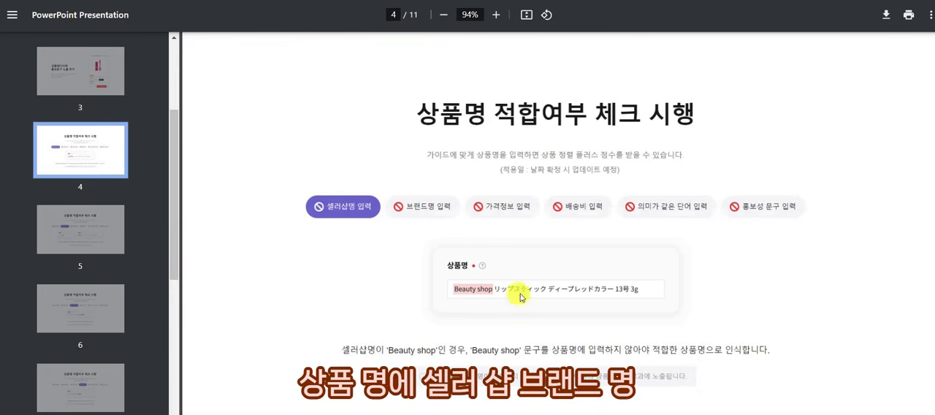
scroll(386, 228, down, 6)
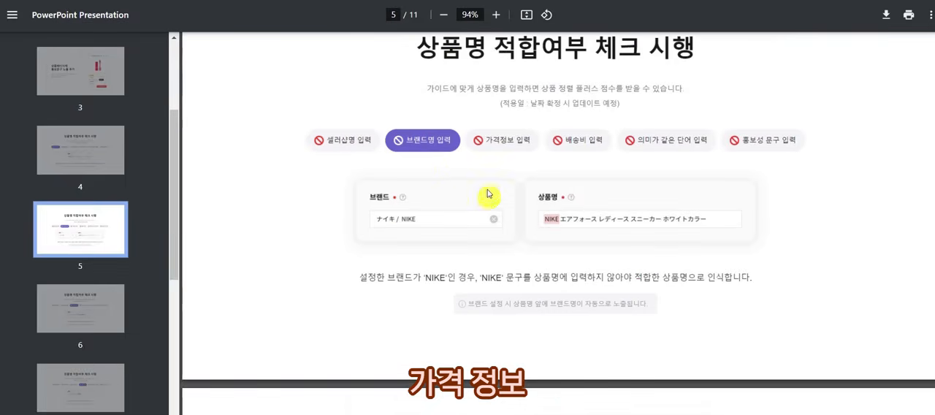
scroll(443, 178, down, 5)
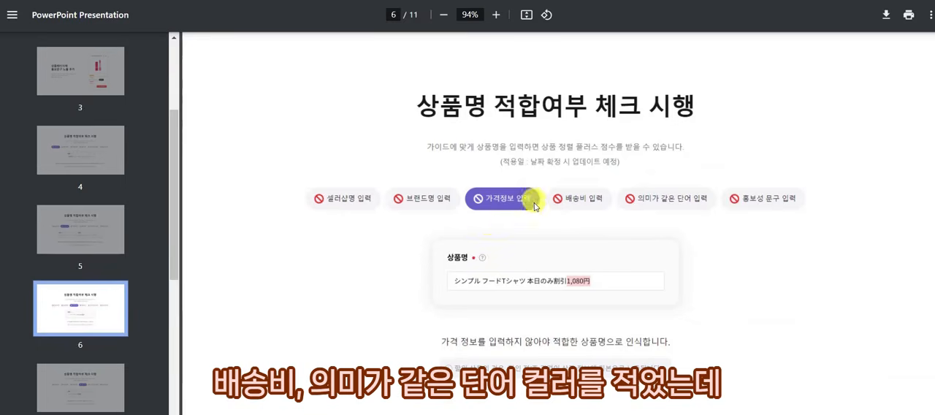
scroll(511, 226, down, 10)
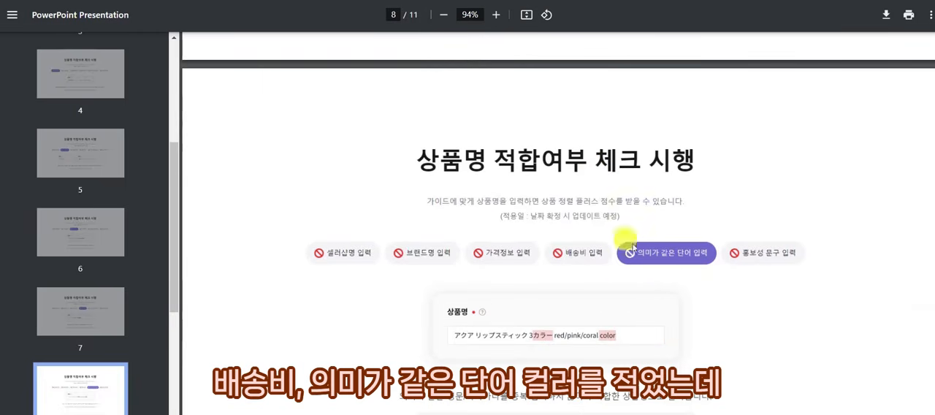
scroll(643, 276, down, 2)
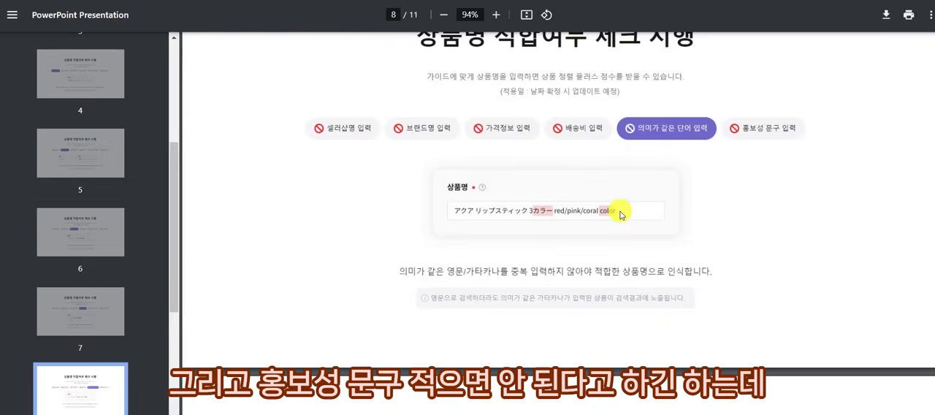
scroll(619, 214, down, 5)
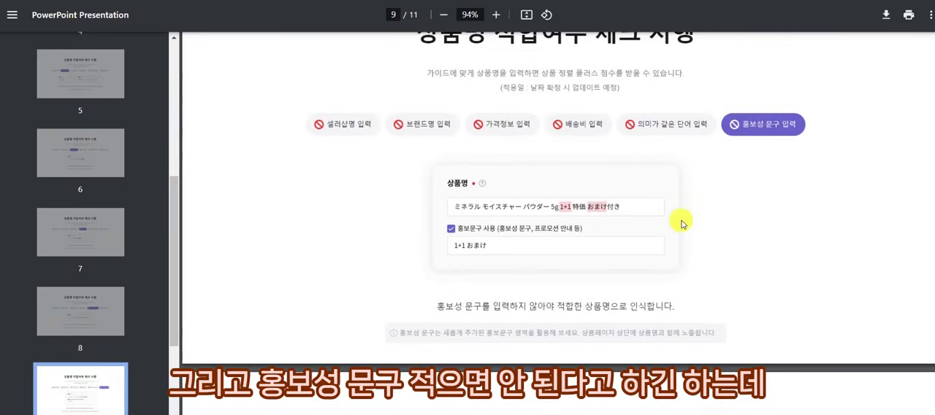
scroll(682, 224, up, 1)
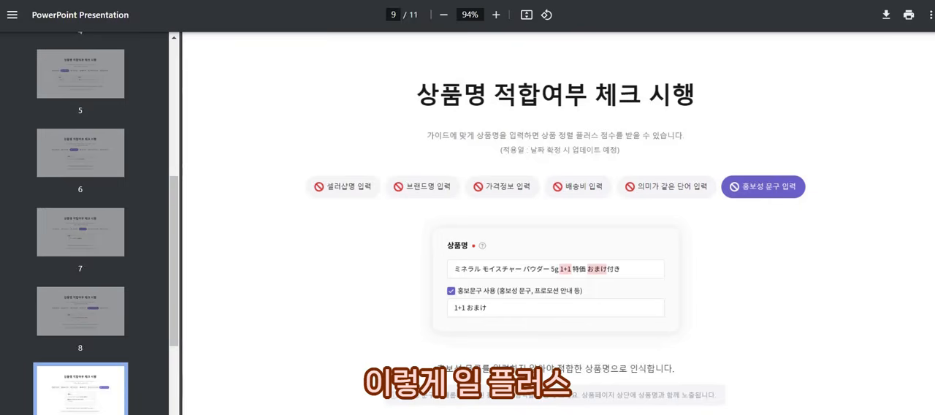
Try 1+1 in place of the bracketed 韓国人気クリーム in the J·QSM product name, and check the guide compliance message.
click(130, 1)
drag(264, 47, 196, 48)
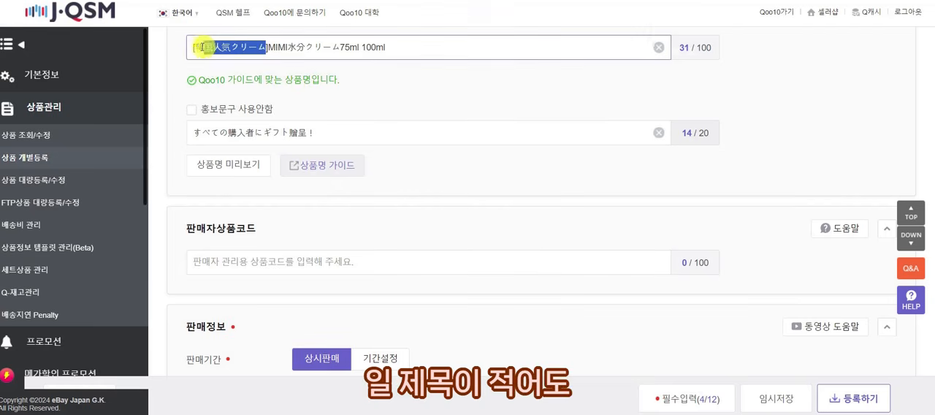
text(1+1)
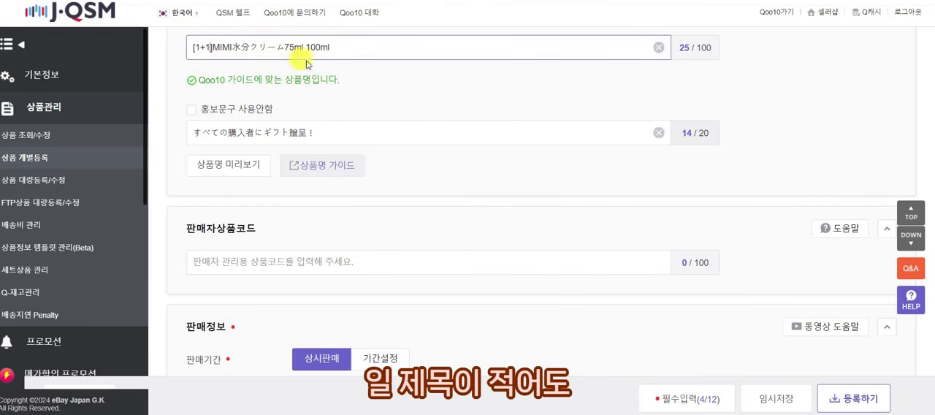
drag(343, 83, 180, 83)
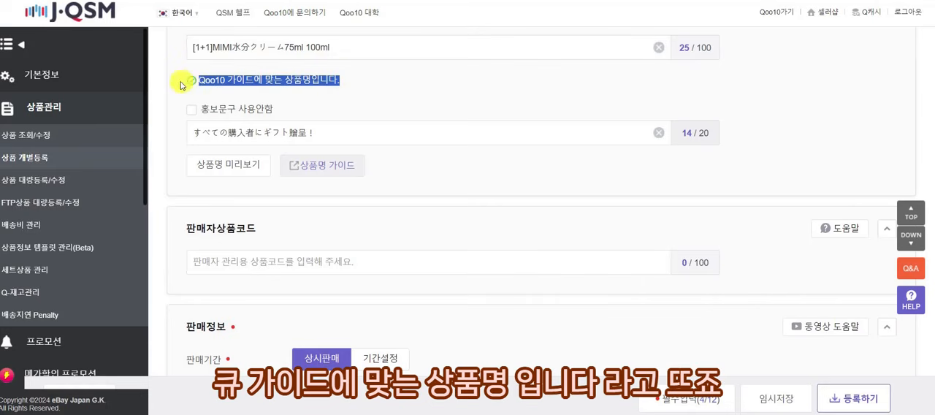
click(233, 88)
triple_click(201, 82)
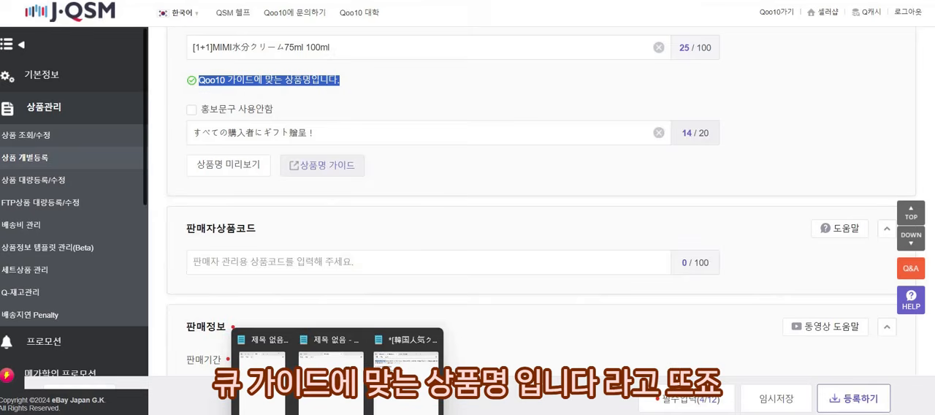
Replace the product name with the full keyword version from the text note, beginning [韓国人気クリーム] MIMI水分クリーム75ml 100ml, and check its guide compliance.
click(409, 342)
drag(441, 51, 189, 49)
key(ctrl+c)
click(246, 45)
key(ctrl+a)
key(ctrl+v)
key(Home)
drag(200, 80, 339, 79)
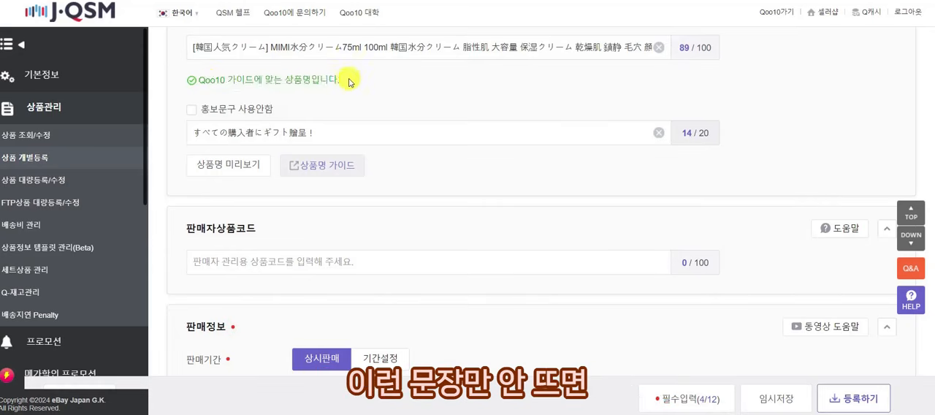
click(221, 91)
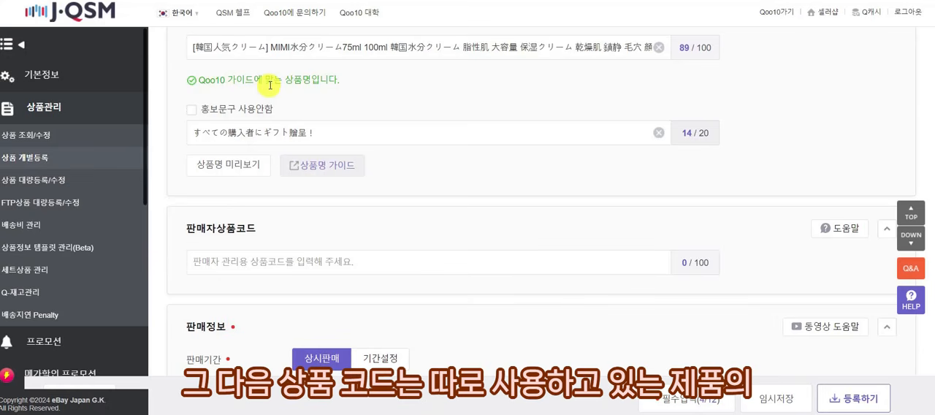
Enter 5015 as the seller product code.
scroll(270, 85, down, 2)
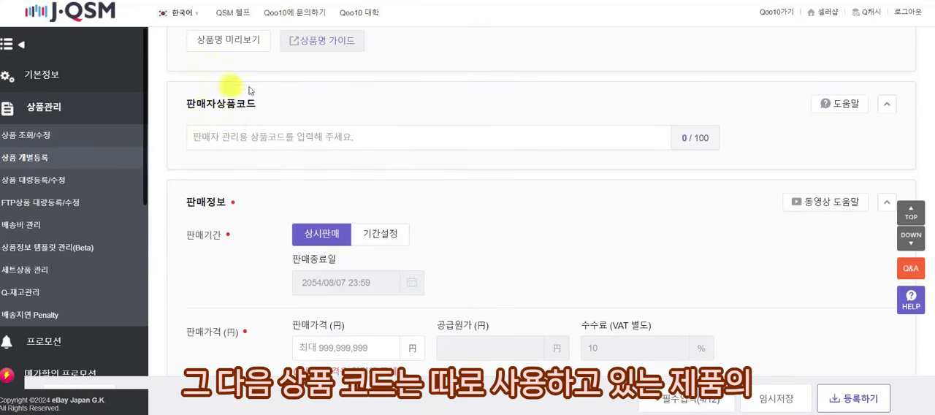
click(209, 135)
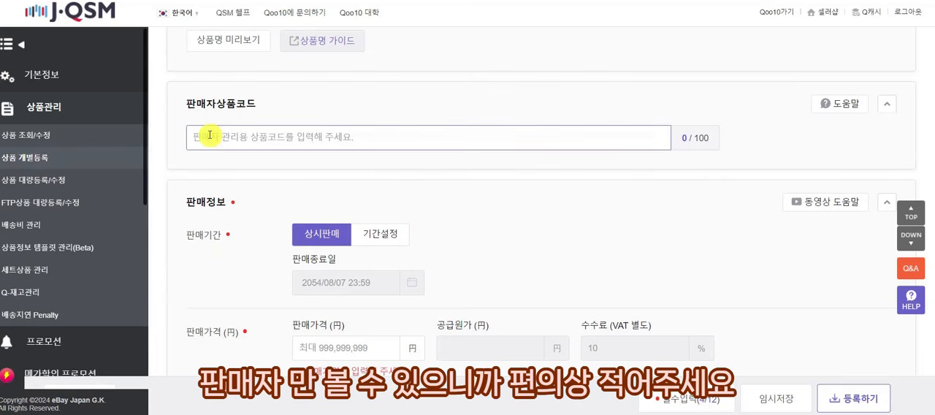
text(501)
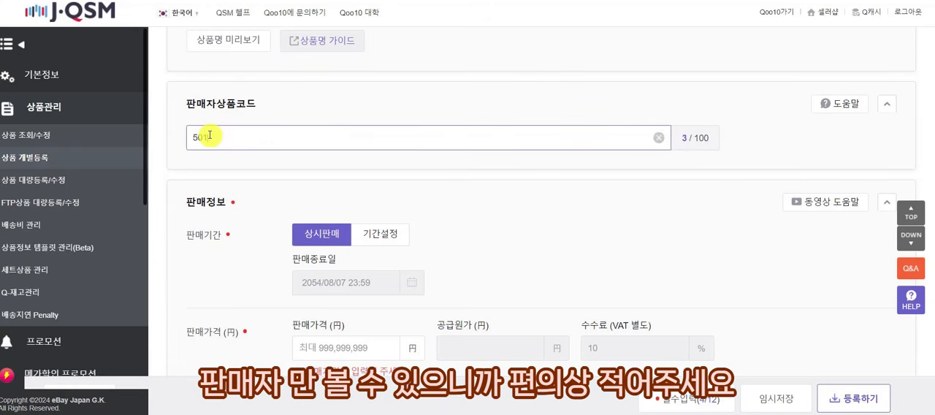
text(5)
click(401, 97)
Switch the sales period to 기간설정 to view its end-date setting, and set it back to 상시판매.
scroll(401, 102, down, 1)
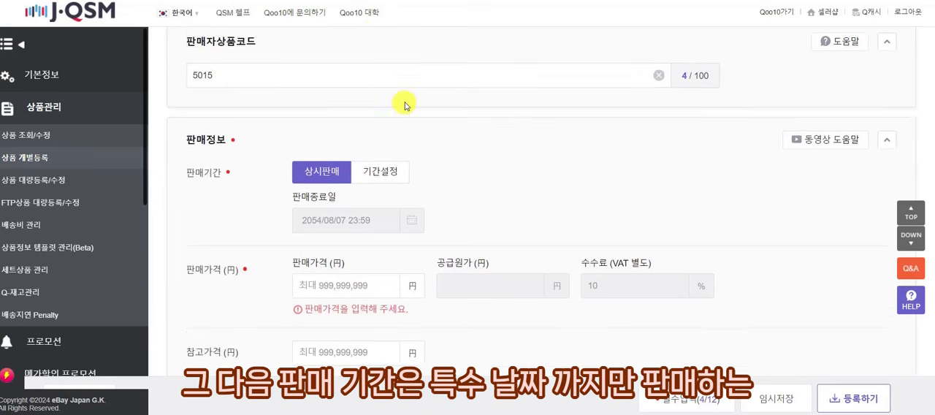
scroll(405, 106, down, 1)
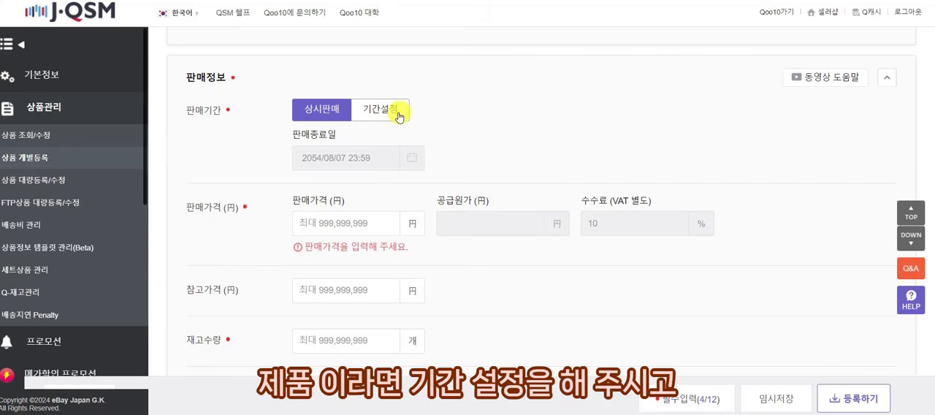
click(400, 113)
scroll(400, 113, down, 2)
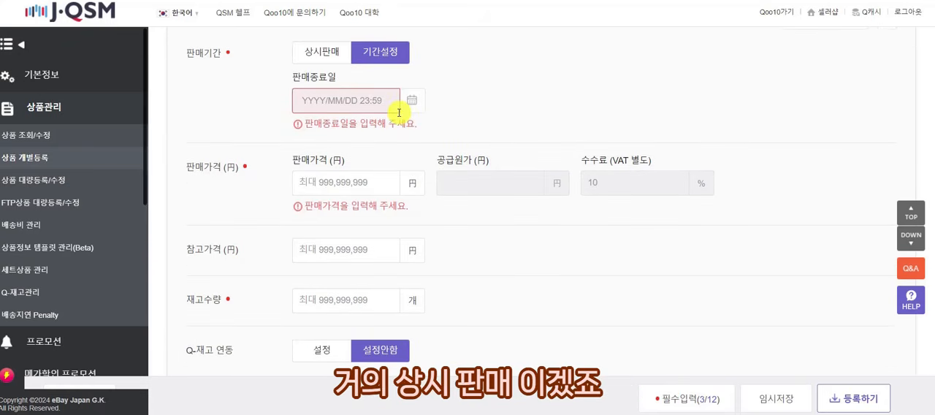
click(323, 53)
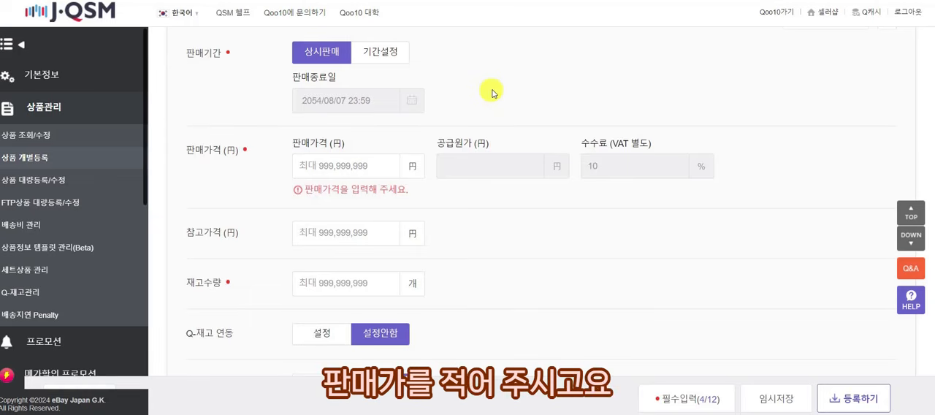
Set the product's sales price to 2,000 yen.
scroll(492, 92, down, 2)
click(359, 101)
text(2000)
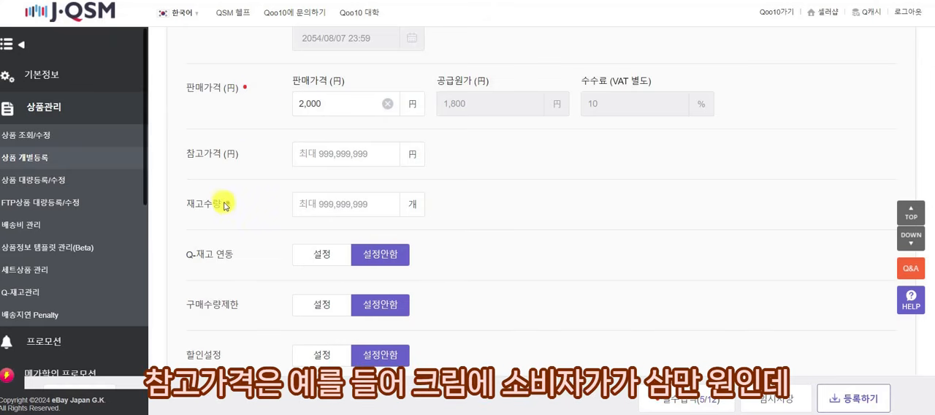
Enter 3,000 yen as the reference price, and clear the value again.
drag(185, 154, 251, 153)
click(263, 158)
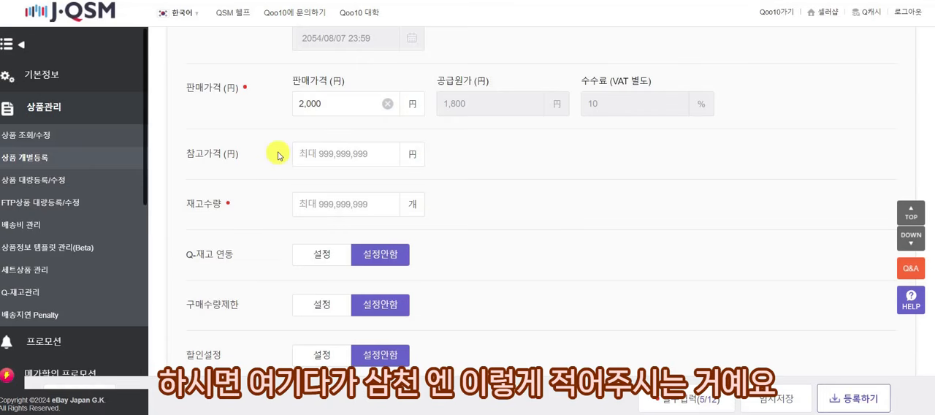
click(359, 153)
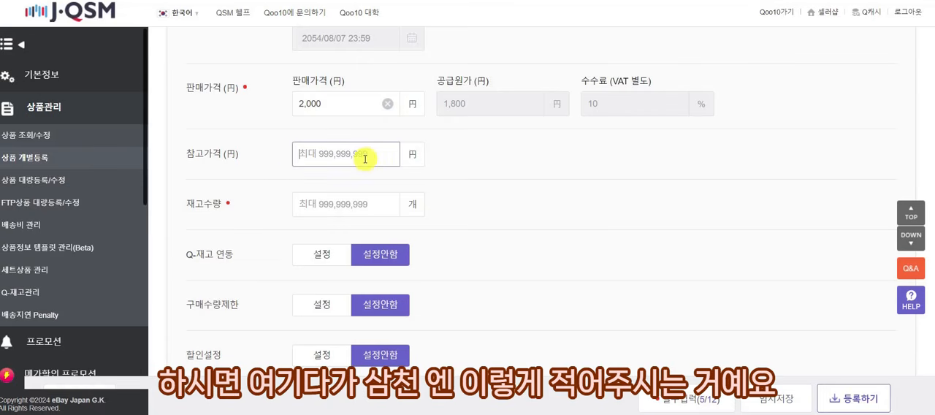
text(3000)
click(459, 153)
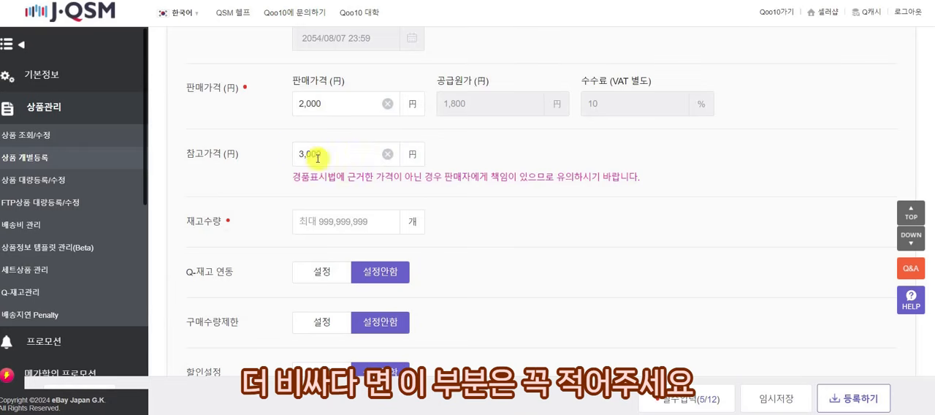
drag(333, 154, 273, 155)
click(388, 153)
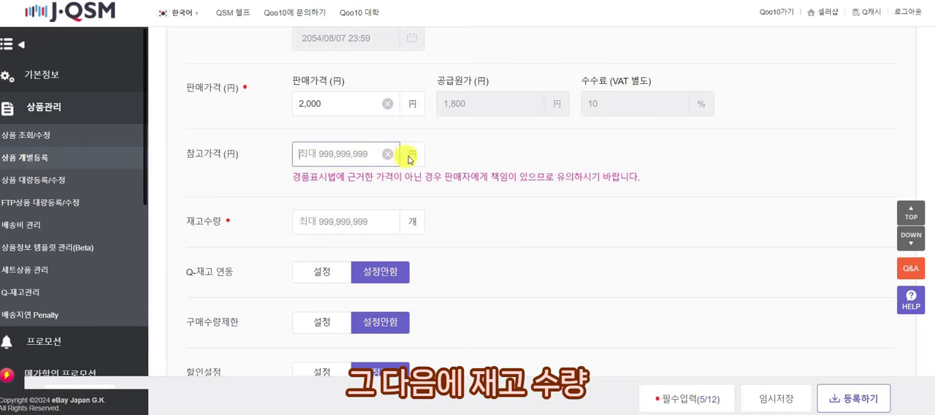
Set the product's stock quantity to 100.
click(362, 200)
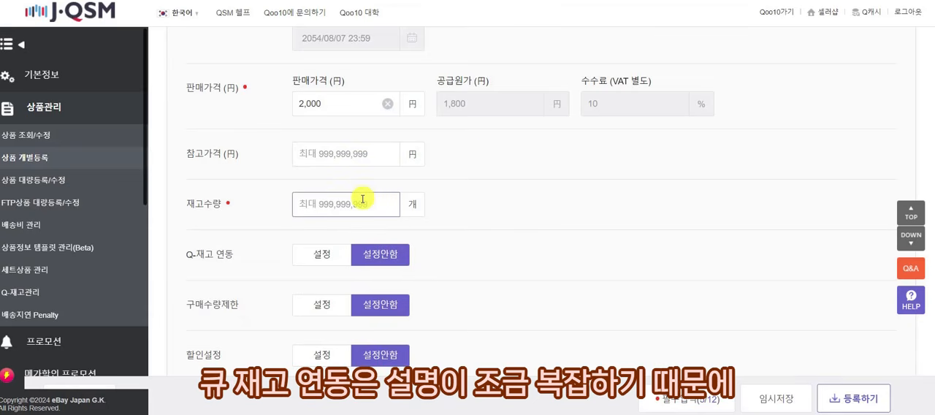
text(100)
click(487, 192)
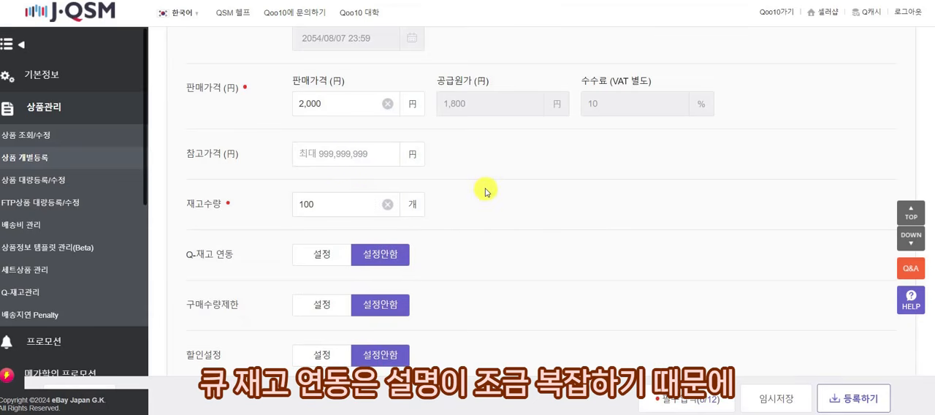
Enable the purchase quantity limit per buyer per day with the end date 2028/08/05, and set it back to 설정안함.
scroll(487, 191, down, 2)
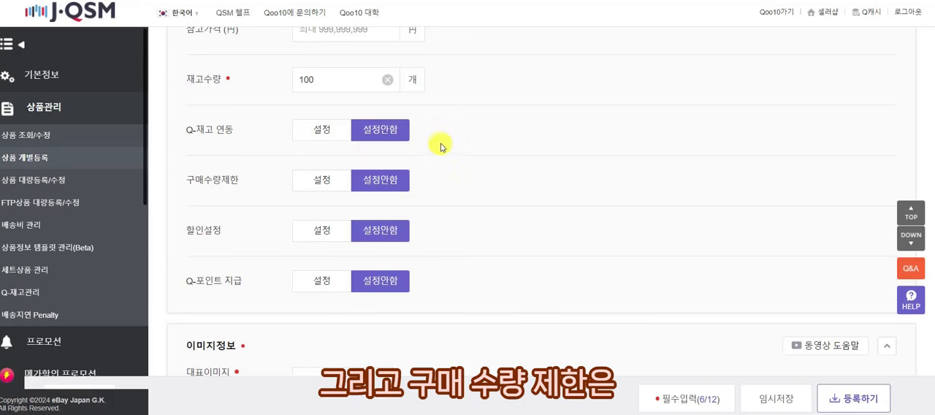
scroll(457, 148, down, 1)
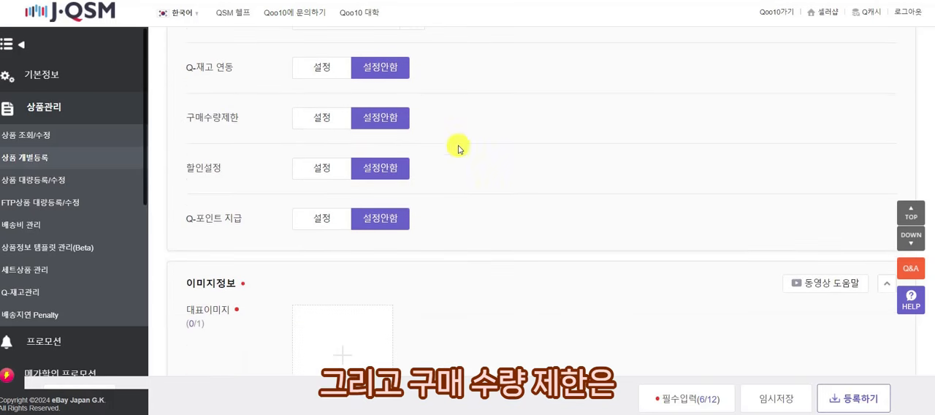
click(315, 120)
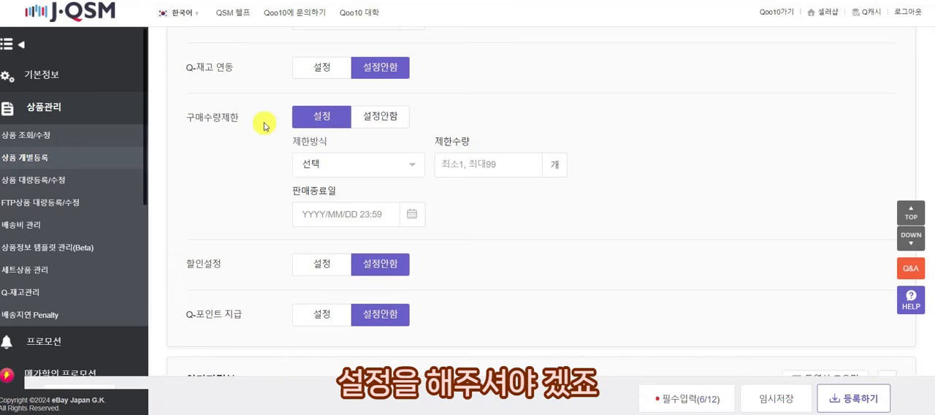
click(315, 162)
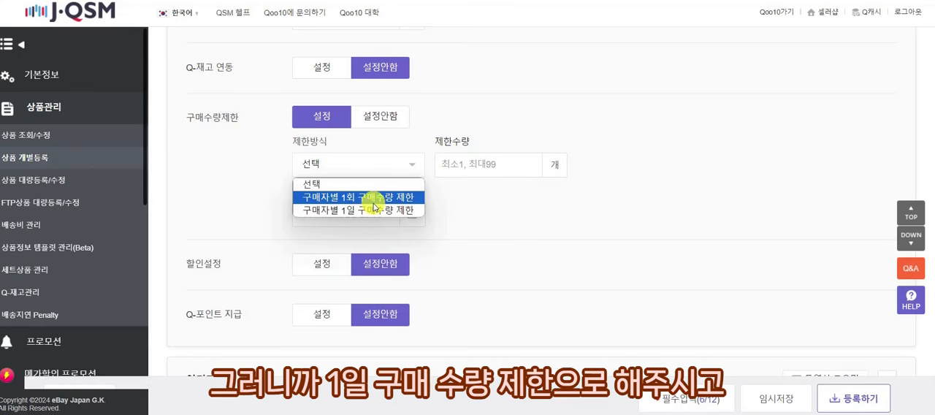
click(371, 210)
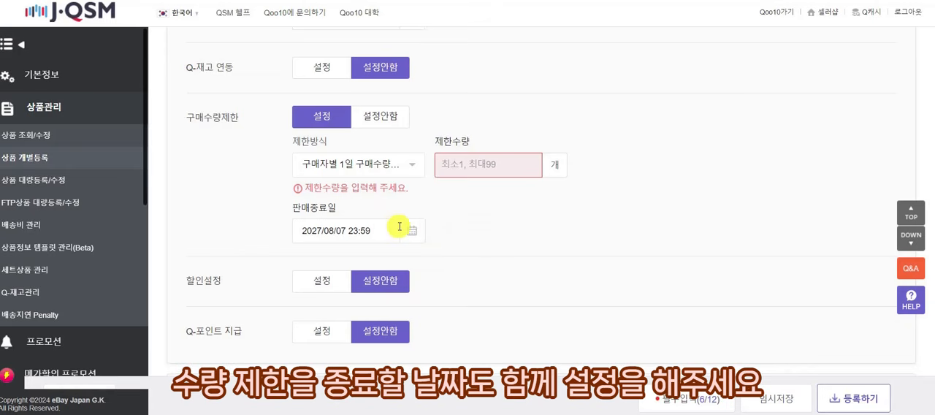
click(399, 228)
click(459, 262)
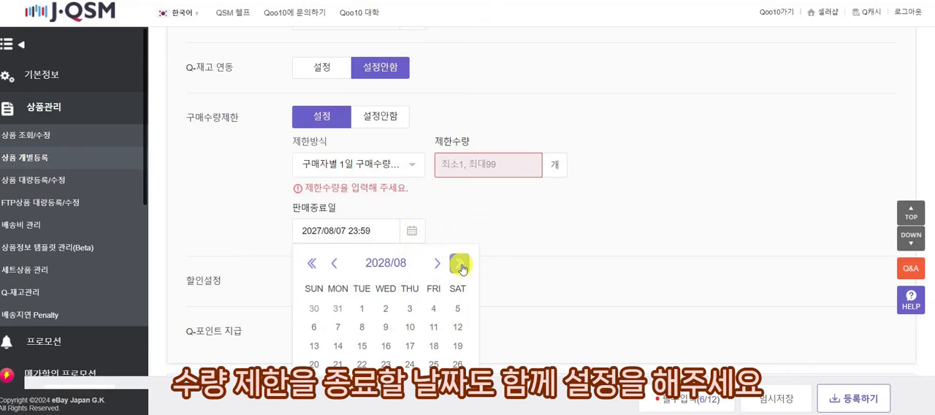
click(457, 308)
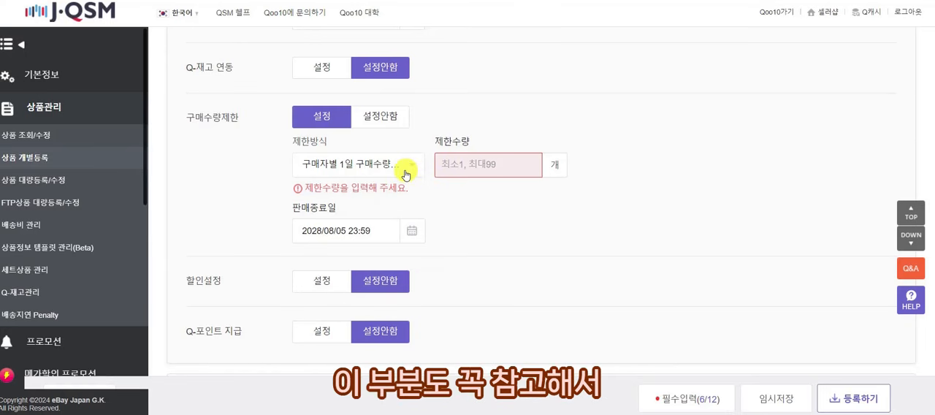
click(399, 118)
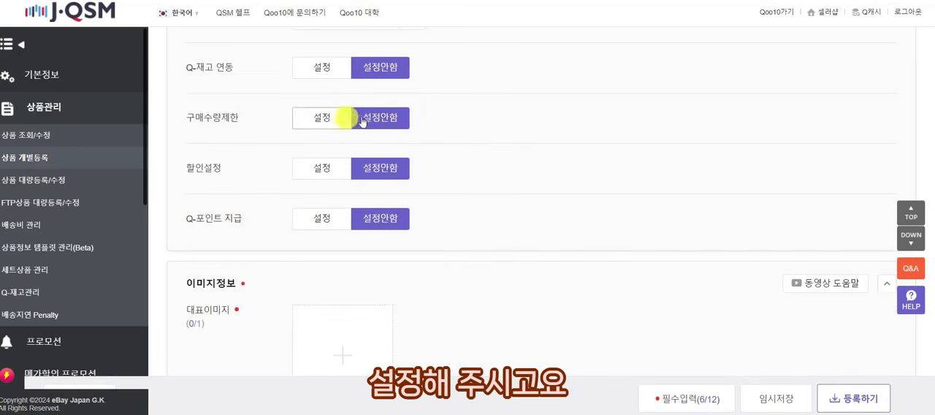
Enable a 정률(%) discount of 10%, check the mega-sale guideline's violation cases, and set the discount back to 설정안함.
scroll(416, 117, down, 1)
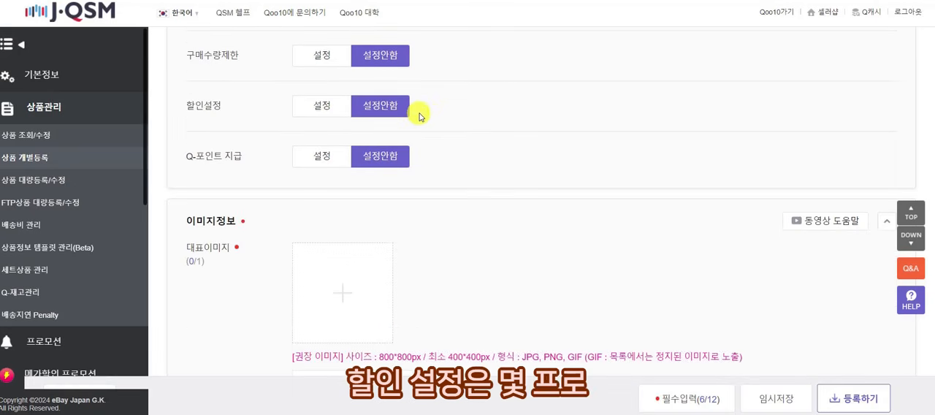
click(318, 111)
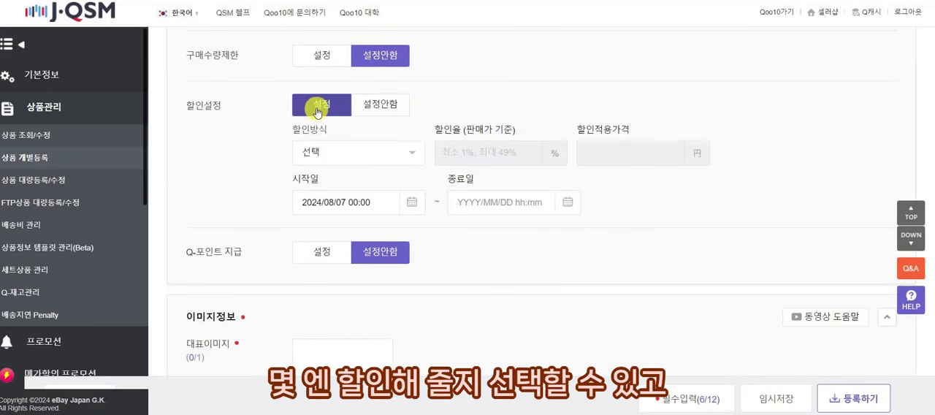
click(358, 153)
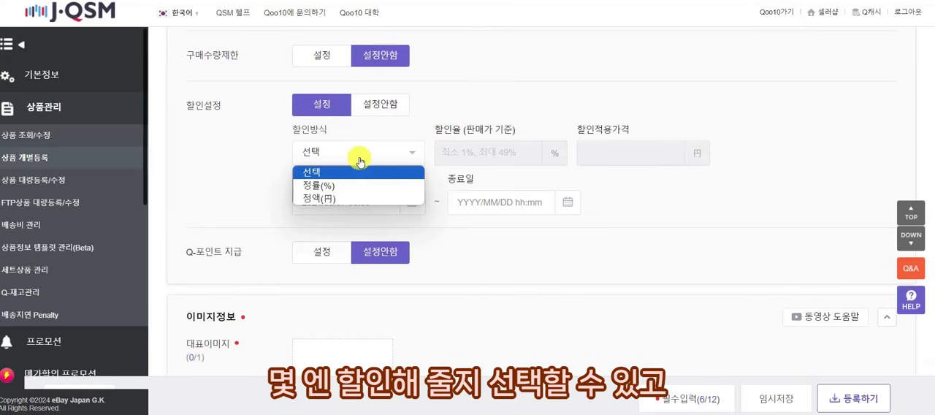
click(328, 185)
click(474, 152)
text(10)
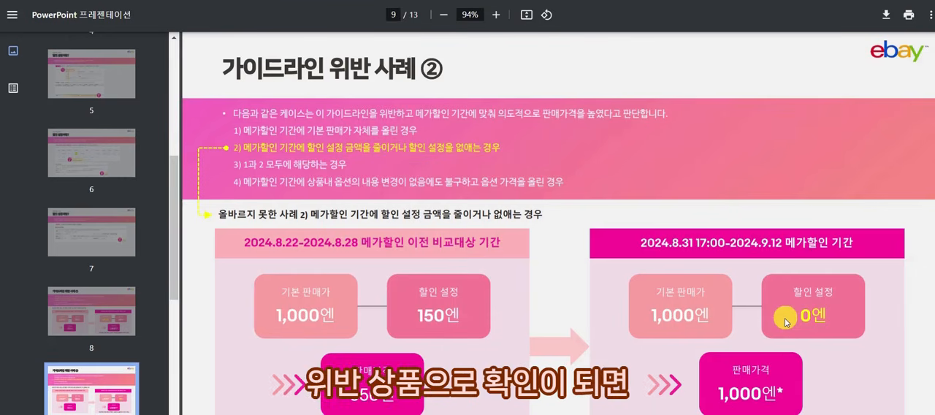
scroll(785, 322, down, 10)
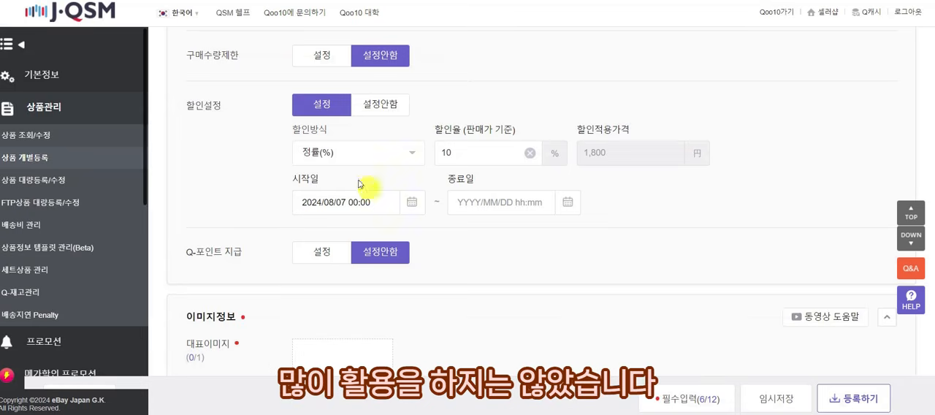
click(379, 117)
Enable Q-point payment to view its payment methods, and set it back to 설정안함.
scroll(379, 117, down, 2)
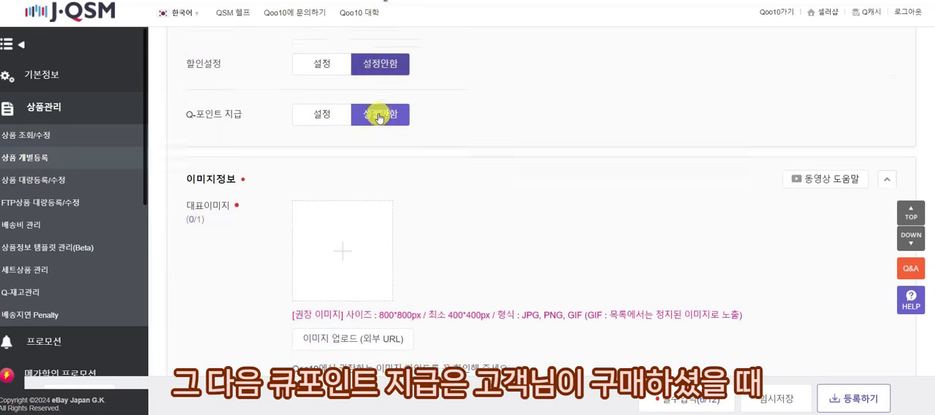
click(326, 99)
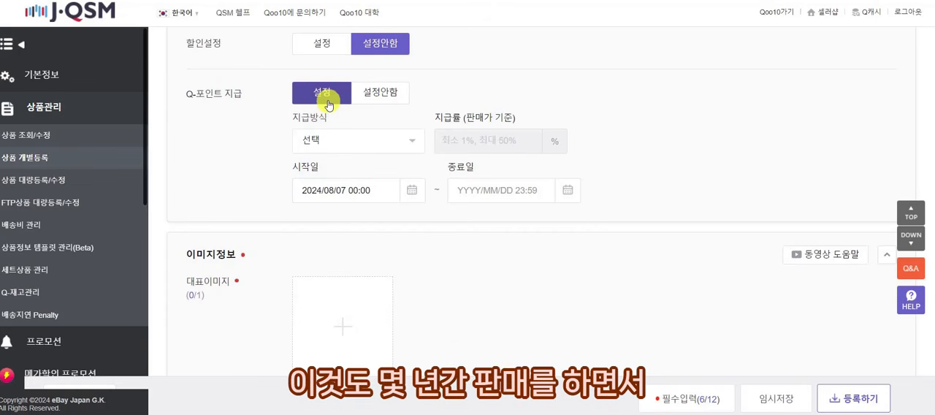
click(354, 139)
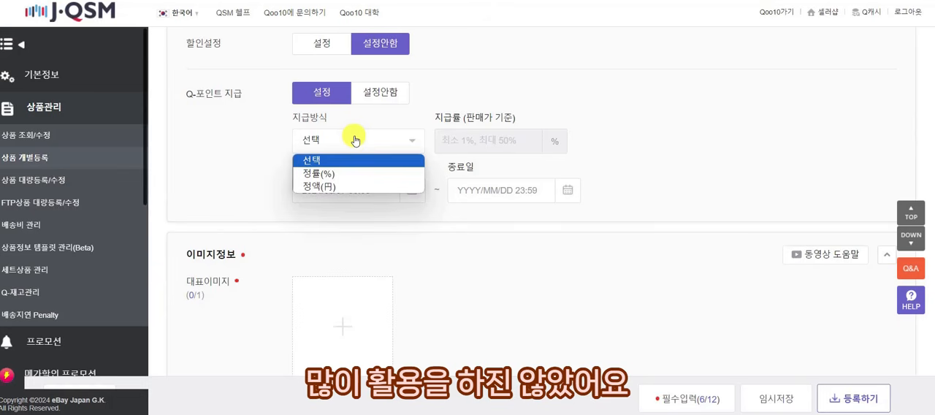
click(377, 100)
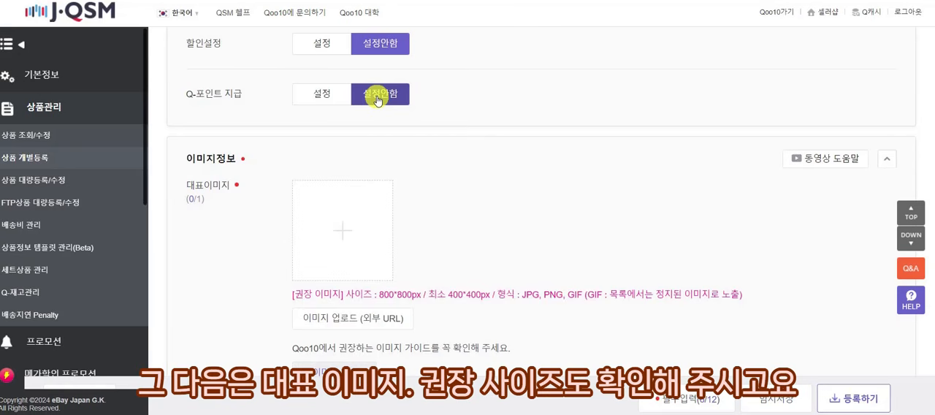
Check the recommended image size and upload 썸네일.jpg as the product's representative image.
scroll(378, 100, down, 1)
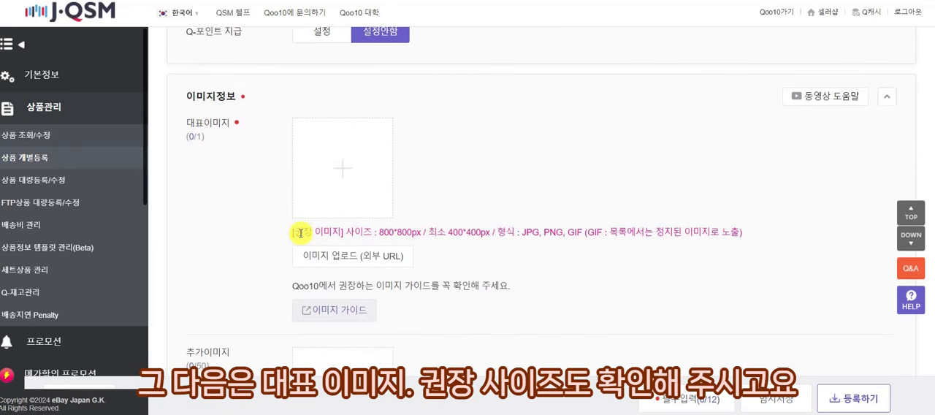
drag(302, 232, 762, 232)
click(758, 234)
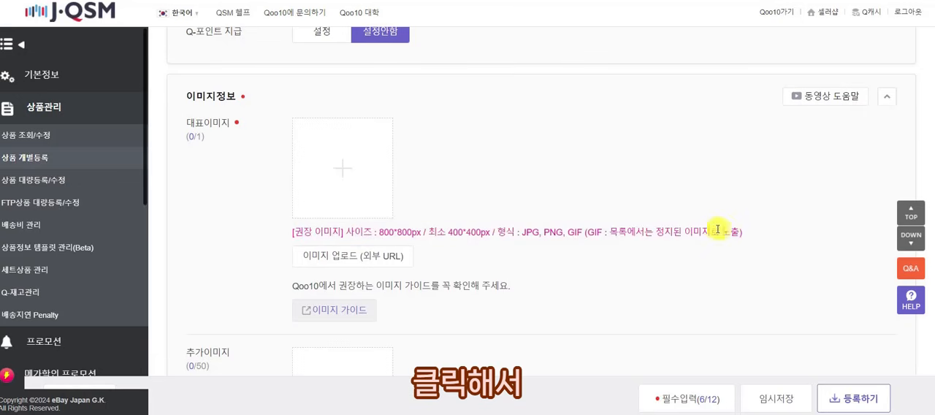
click(385, 206)
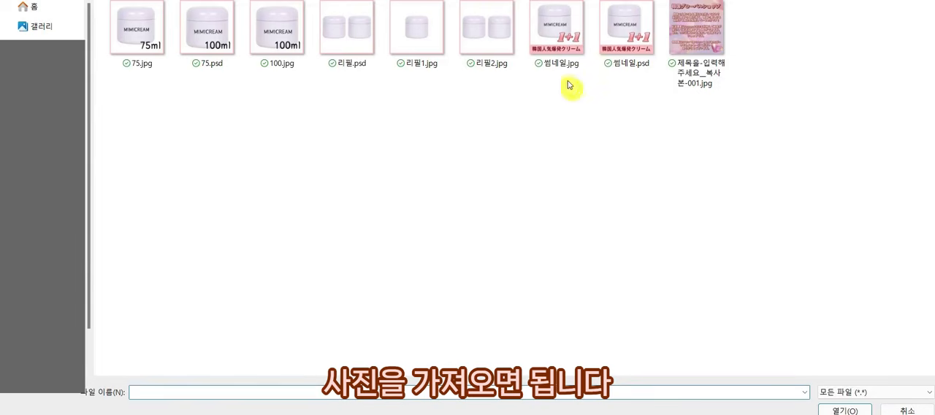
click(563, 63)
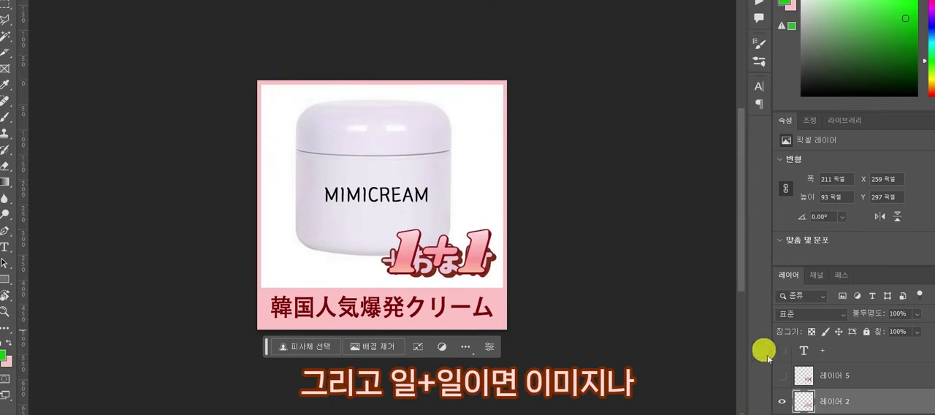
Switch to Photoshop, move the 1+1 graphic to the left of +おまけ on the cream thumbnail, and toggle the visibility of 레이어 5.
drag(471, 257, 356, 265)
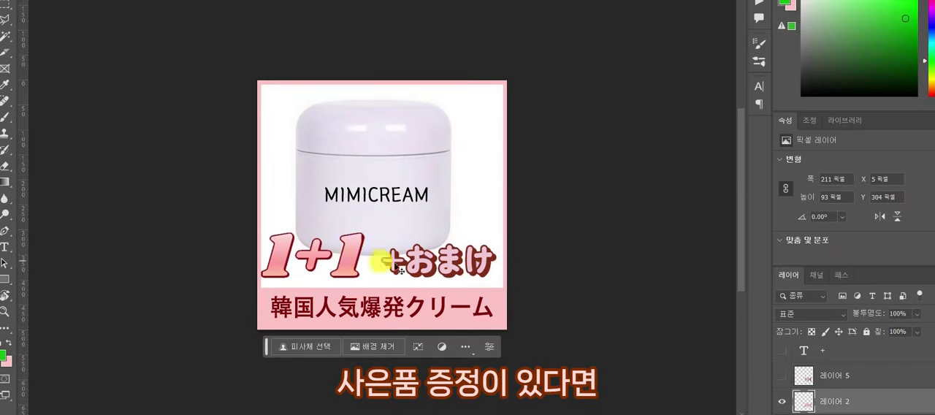
click(472, 274)
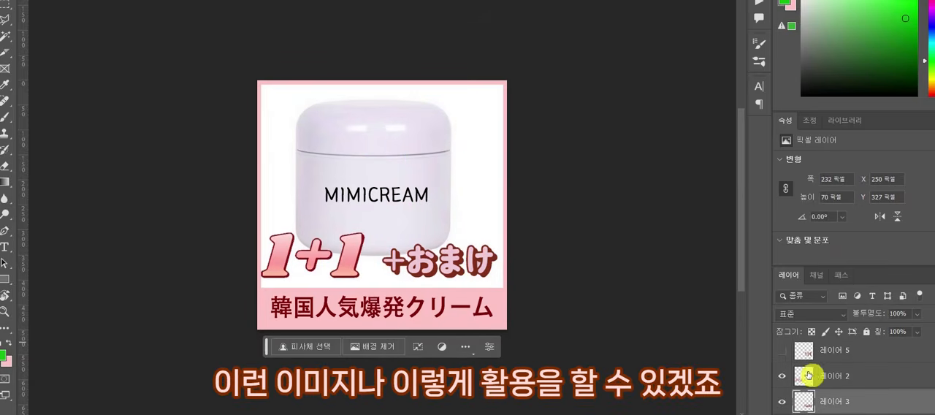
click(782, 351)
click(783, 355)
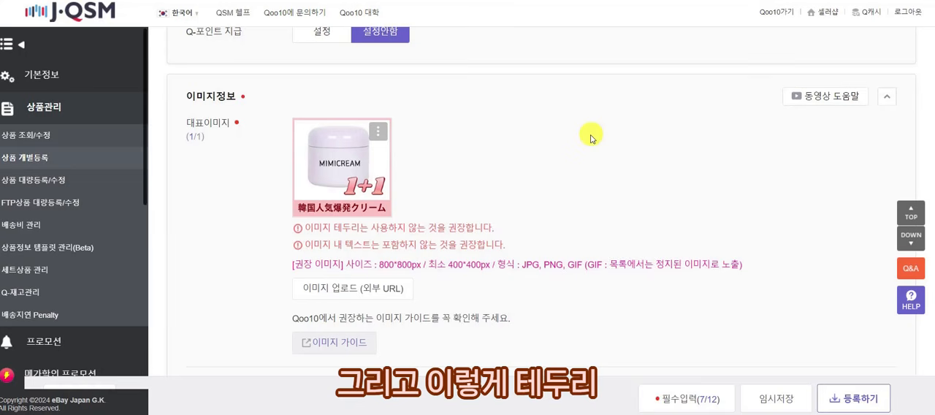
Back in J·QSM, read the recommendations about borders and text below the representative image.
drag(313, 227, 368, 229)
drag(312, 247, 499, 246)
click(412, 250)
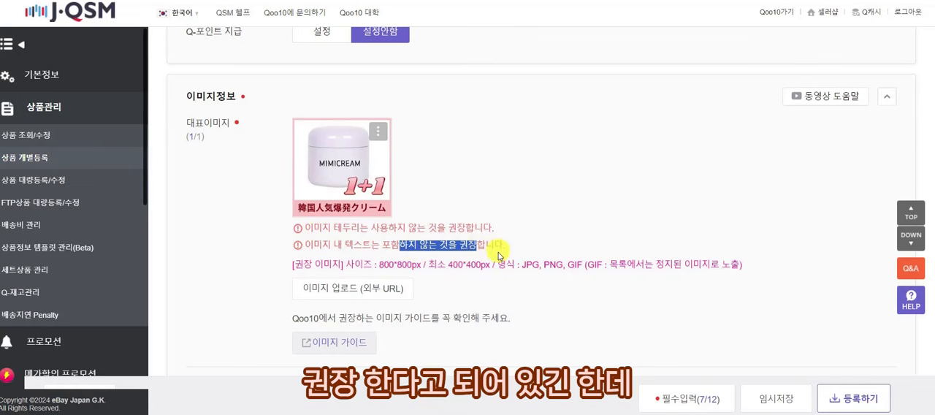
Open the Qoo10 storefront's skincare category and examine how the best-selling products' thumbnails use backgrounds, borders and text.
click(774, 13)
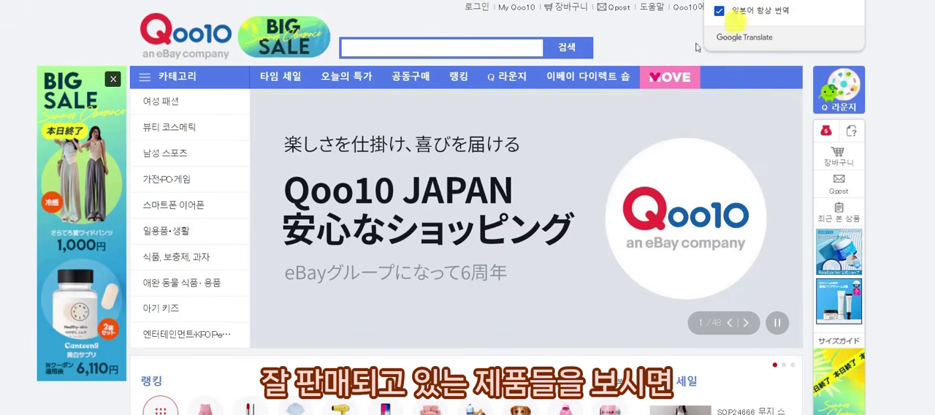
mouse_move(227, 127)
mouse_move(395, 104)
click(531, 149)
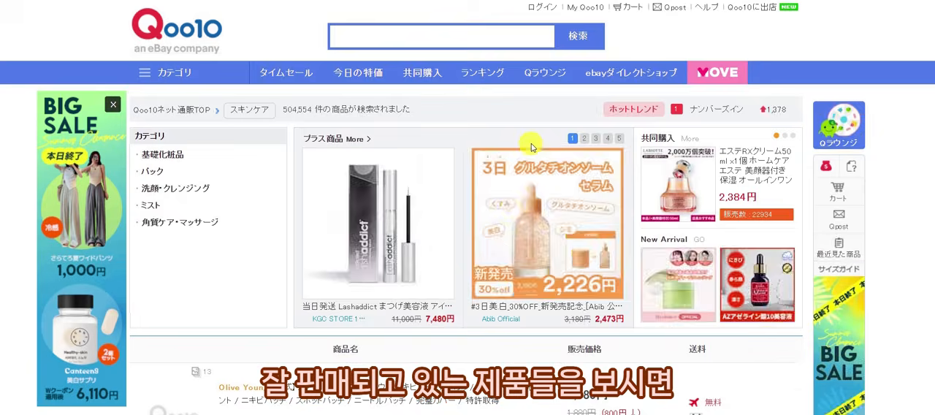
scroll(532, 219, down, 10)
scroll(500, 299, down, 10)
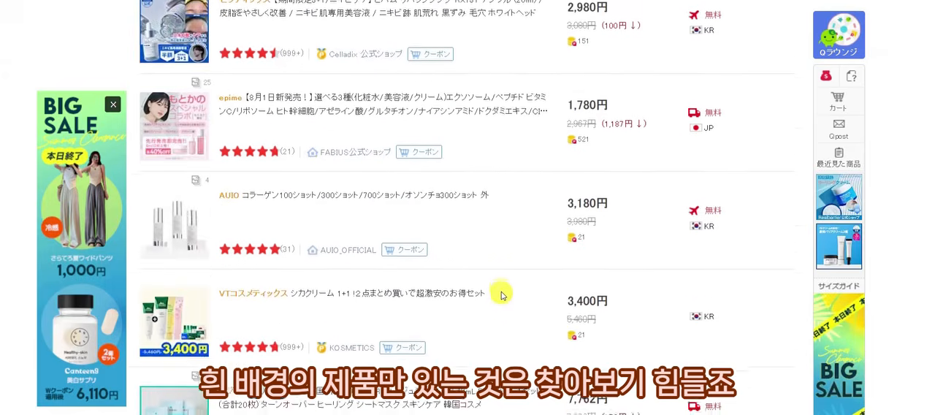
scroll(502, 295, up, 2)
scroll(502, 295, down, 8)
scroll(501, 295, down, 5)
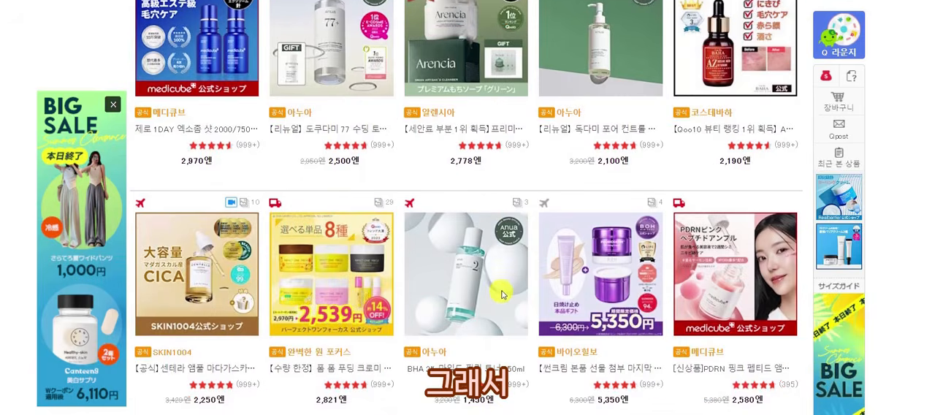
scroll(502, 295, down, 5)
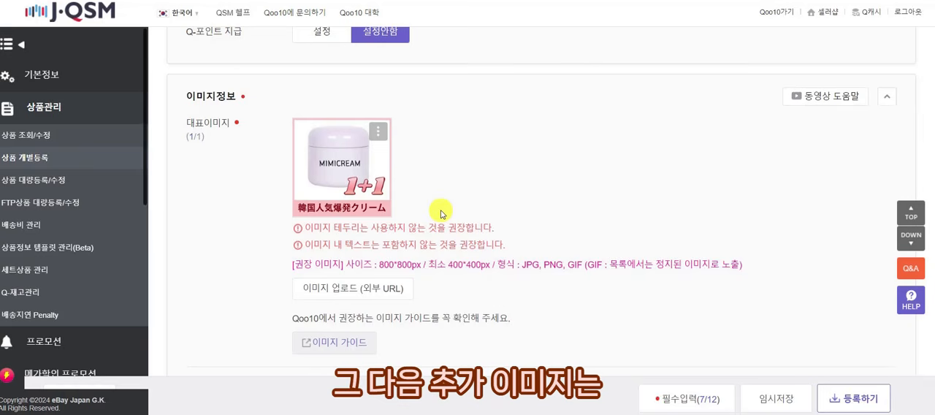
Check where additional images appear on a Qoo10 product page, and add the 75ml MIMICREAM picture as the first additional image.
scroll(441, 213, down, 3)
scroll(430, 226, down, 1)
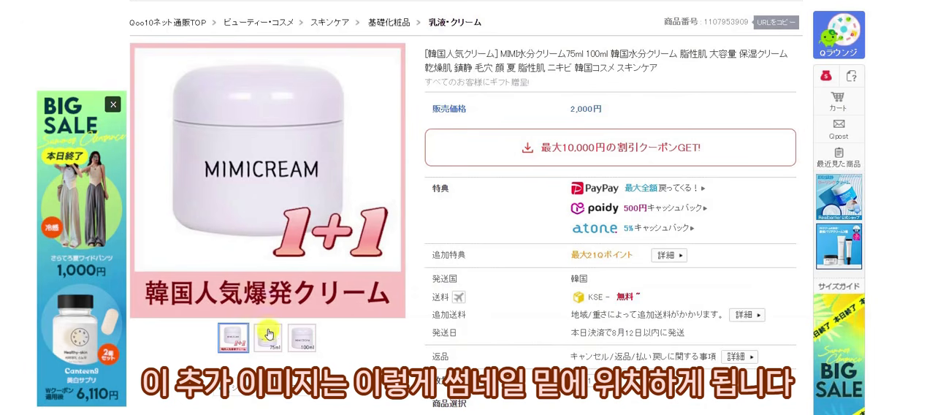
mouse_move(289, 344)
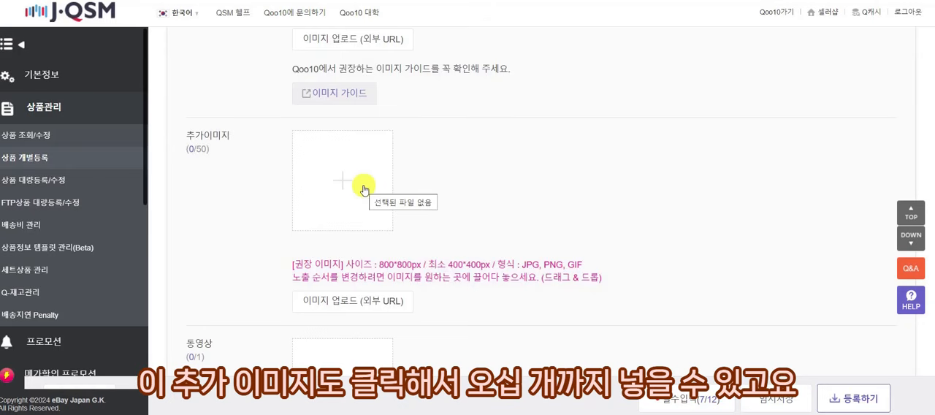
click(364, 190)
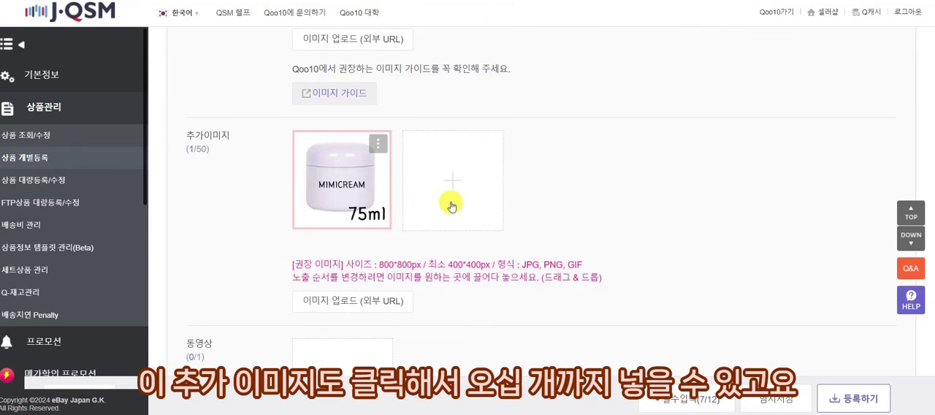
Add the 100ml MIMICREAM picture as the second additional image.
click(450, 205)
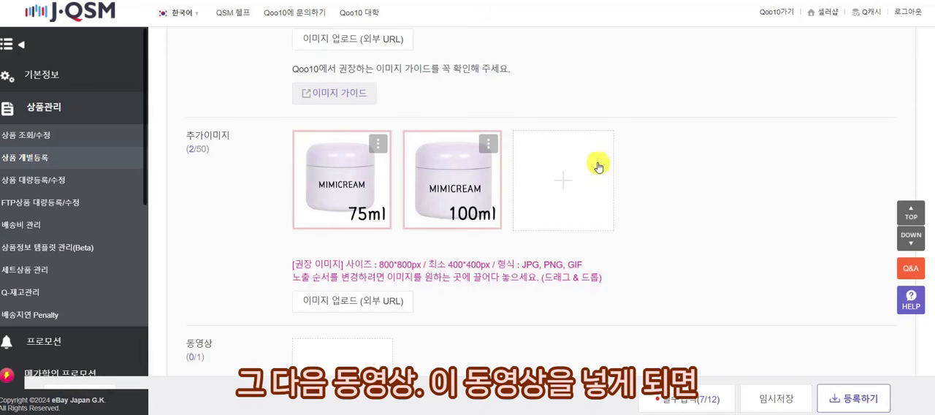
scroll(602, 161, down, 3)
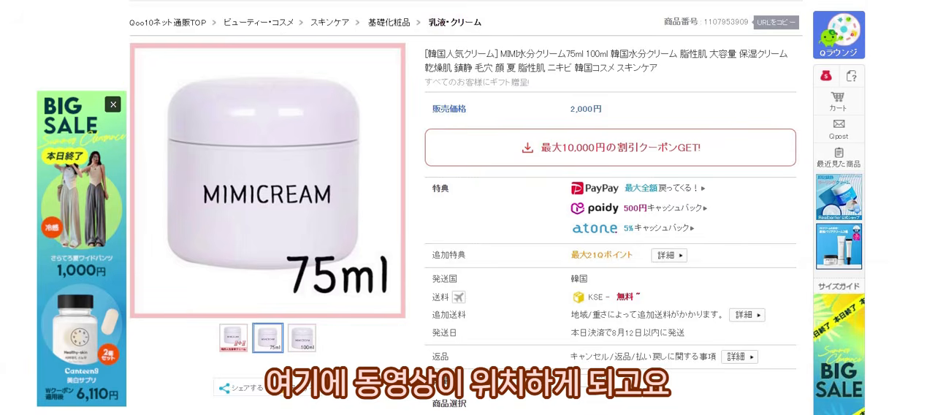
Check where the video appears on the Qoo10 product page, and enable priority display of the video in the product page's top image.
scroll(339, 328, down, 1)
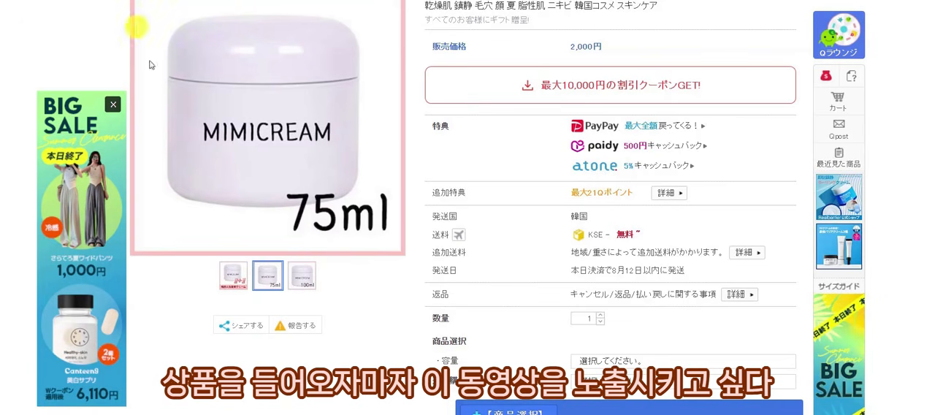
scroll(365, 307, up, 1)
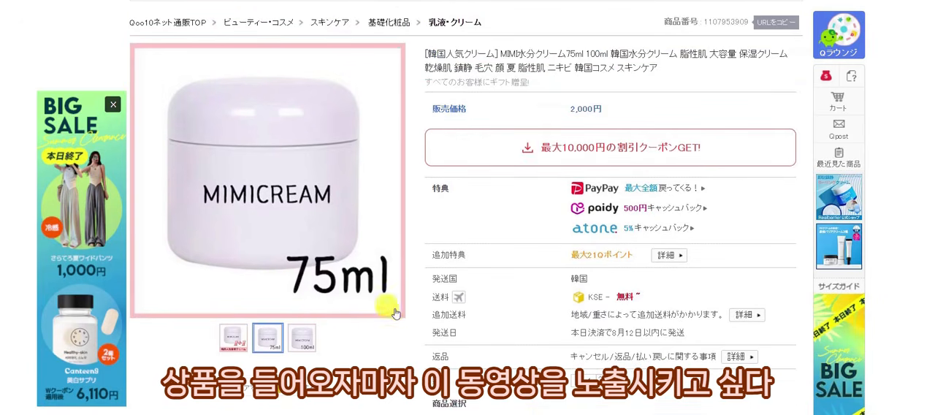
click(308, 339)
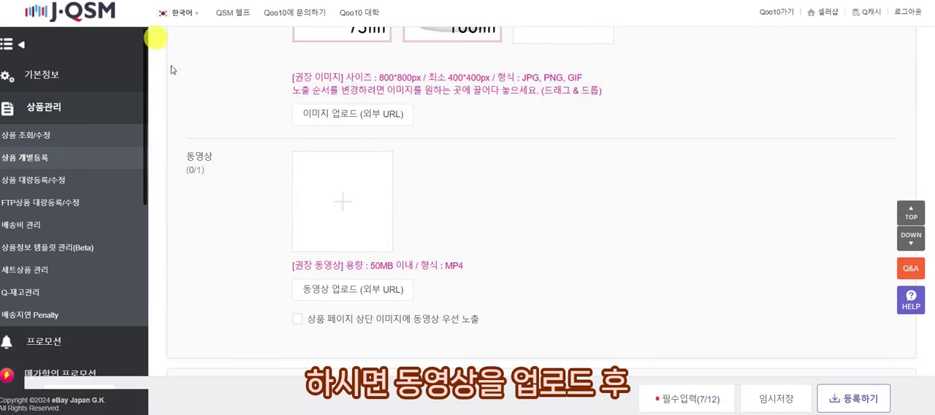
scroll(351, 262, down, 1)
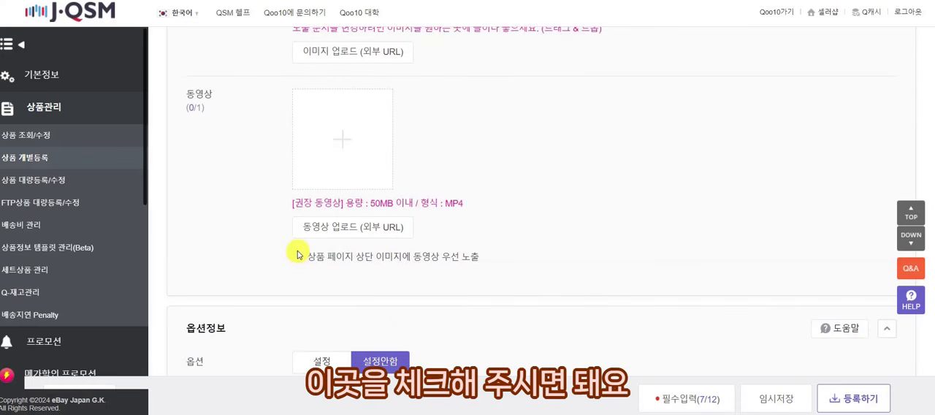
click(298, 257)
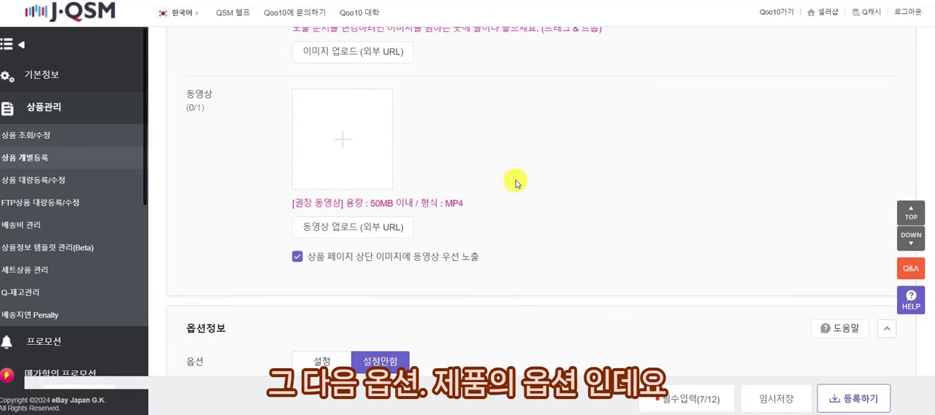
Turn on the option setting (옵션) in the product's option information.
scroll(439, 161, down, 3)
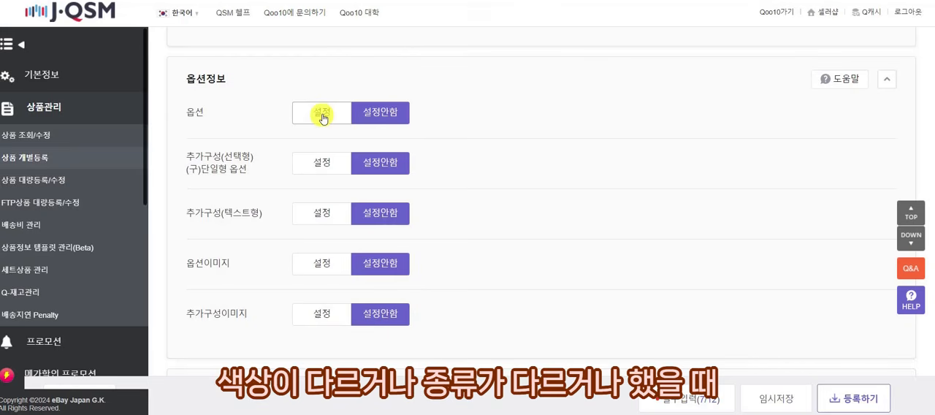
click(322, 115)
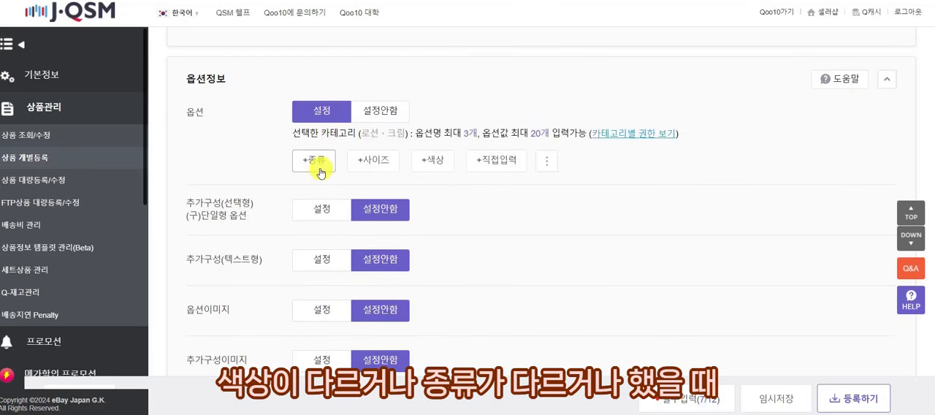
click(371, 162)
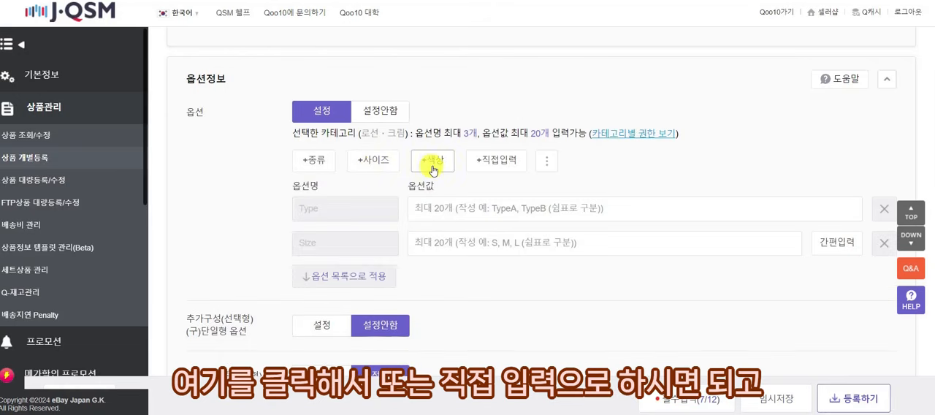
click(430, 161)
click(884, 211)
click(885, 210)
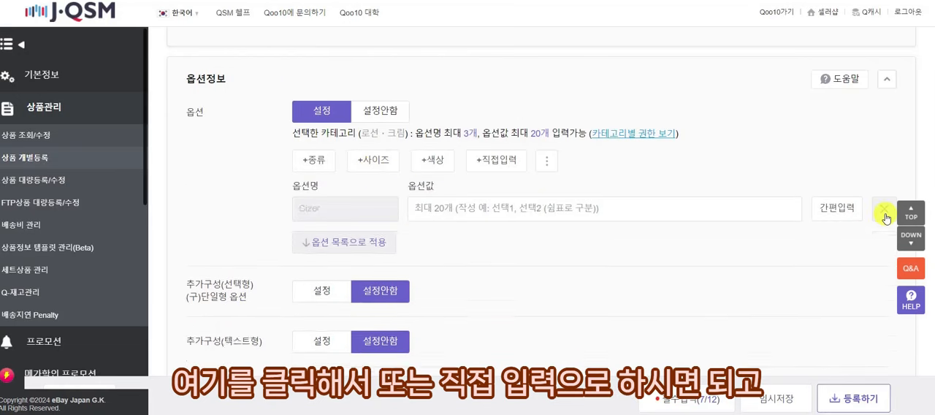
click(884, 210)
Add a custom option row, translate 용량 into Japanese in Papago, and enter 容量 as the option name in J·QSM.
click(504, 161)
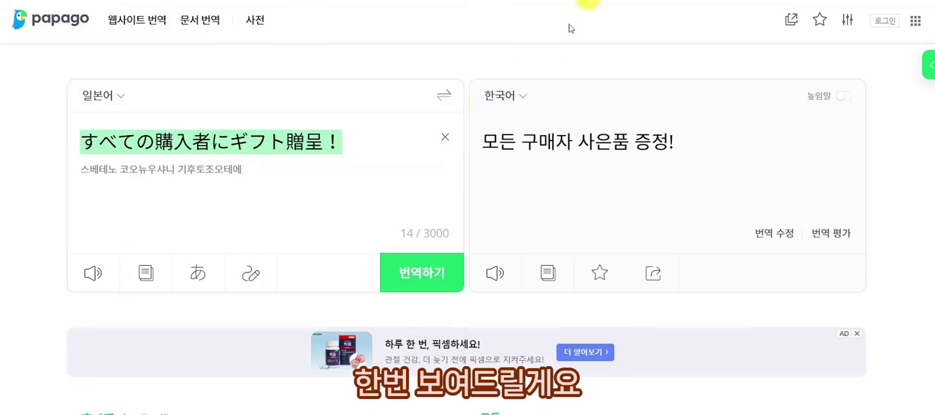
click(453, 100)
click(444, 139)
text(용량)
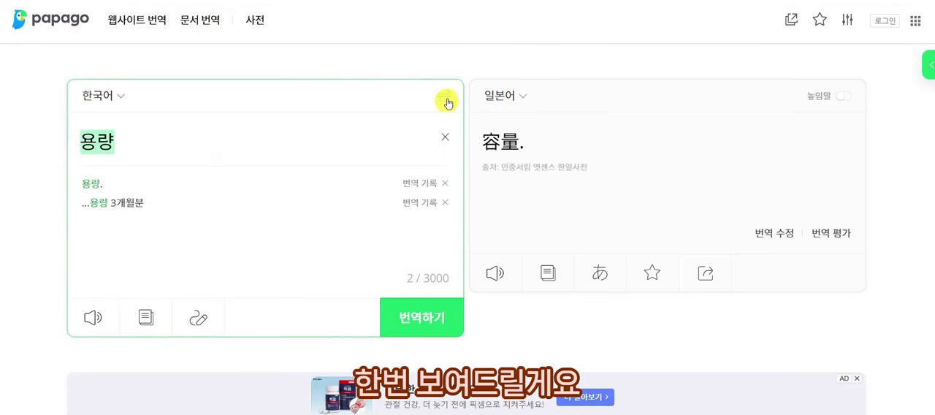
click(447, 99)
click(286, 143)
key(BackSpace)
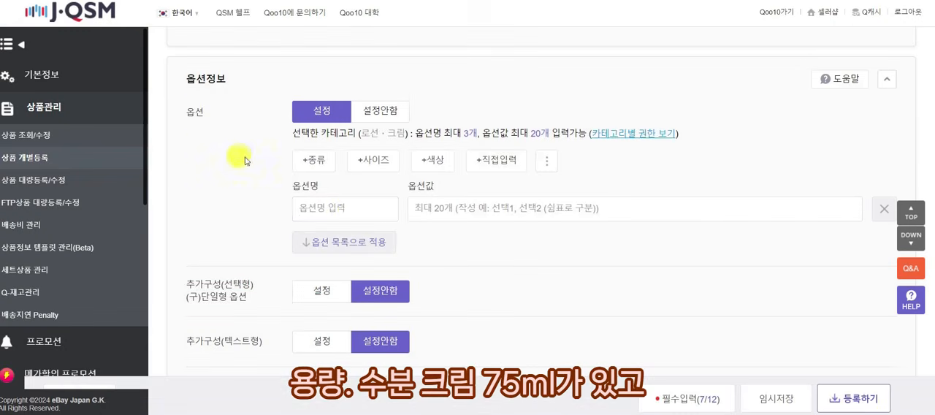
click(350, 211)
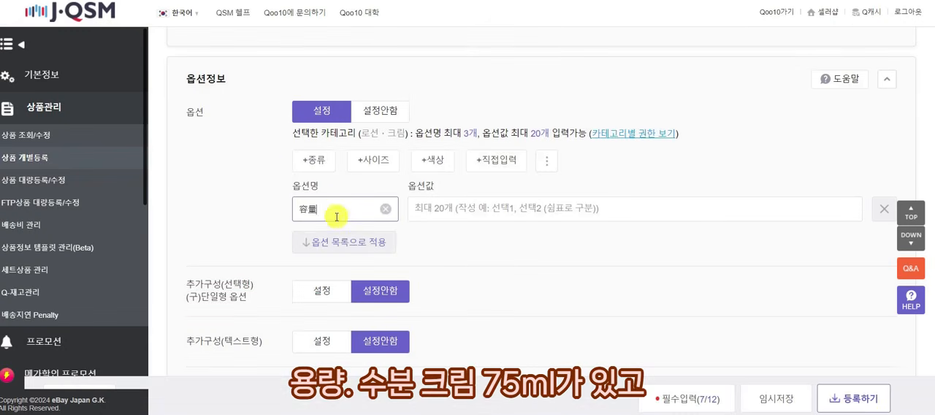
Copy the prepared values "MIMI水分クリーム 75ml,MIMI水分クリーム 100ml" and paste them as the values of the 容量 option.
click(454, 212)
click(338, 413)
click(406, 373)
drag(468, 103, 267, 103)
key(ctrl+c)
click(724, 219)
key(ctrl+v)
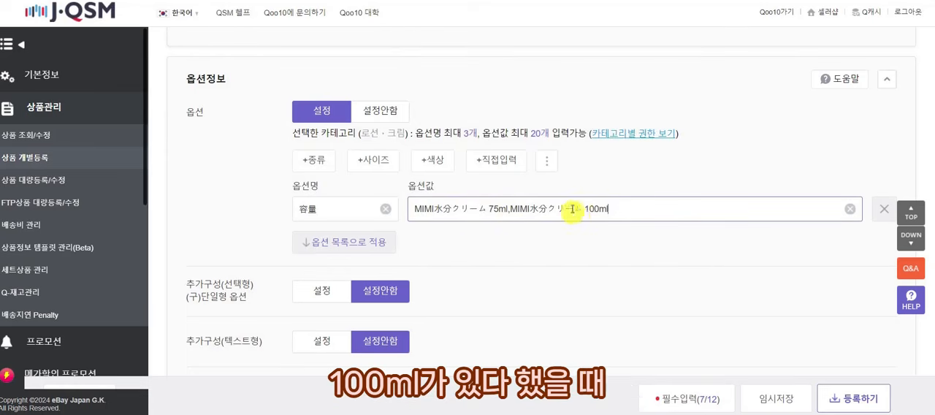
Apply the 容量 values to the option list and widen its 容量 column until the full option names fit.
scroll(602, 232, down, 1)
click(387, 181)
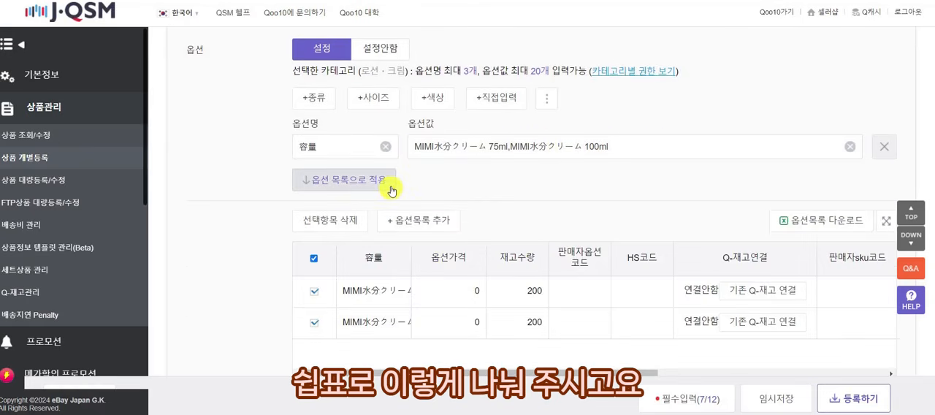
click(510, 151)
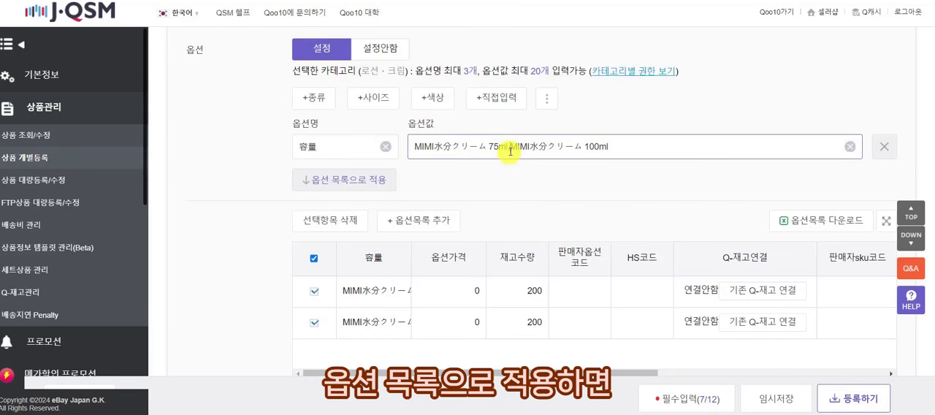
click(412, 273)
drag(410, 265, 489, 259)
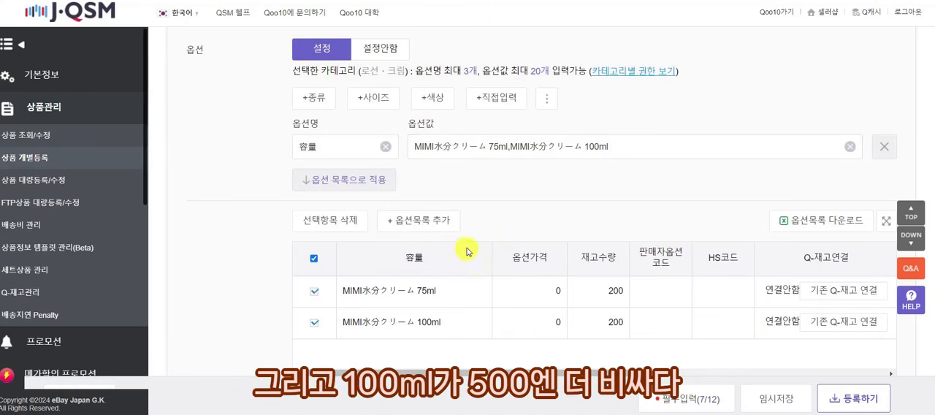
Set the option price of MIMI水分クリーム 100ml to 500 and compare it with the product's base selling price.
double_click(540, 324)
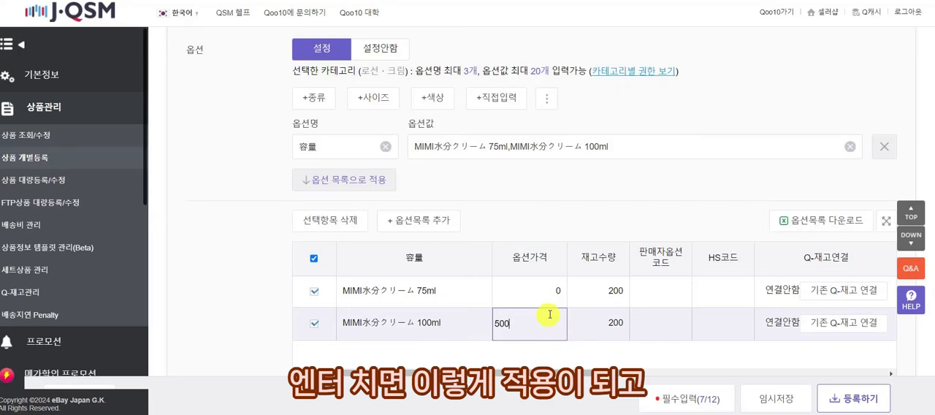
key(Return)
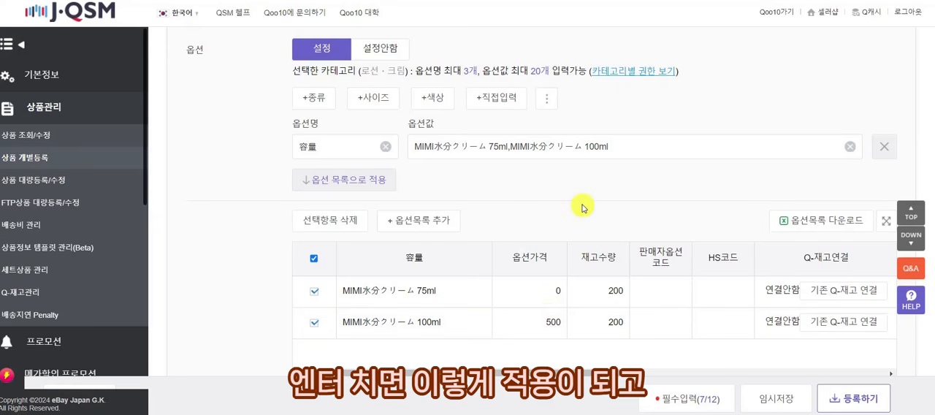
scroll(580, 209, down, 1)
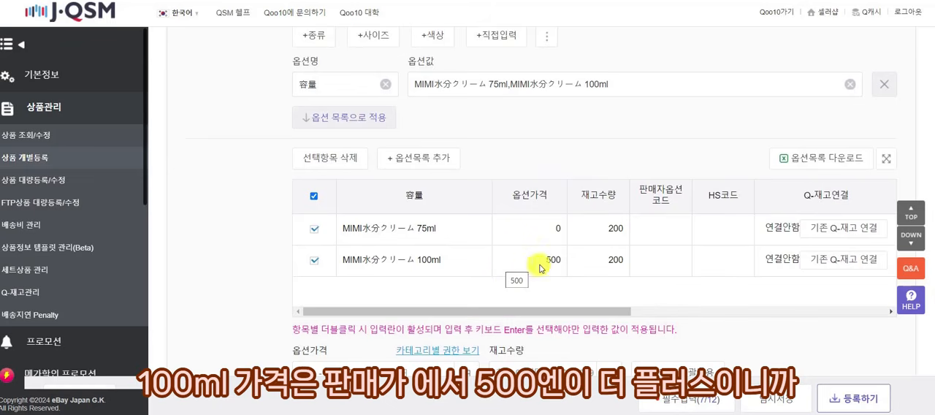
scroll(434, 283, up, 5)
scroll(435, 282, up, 15)
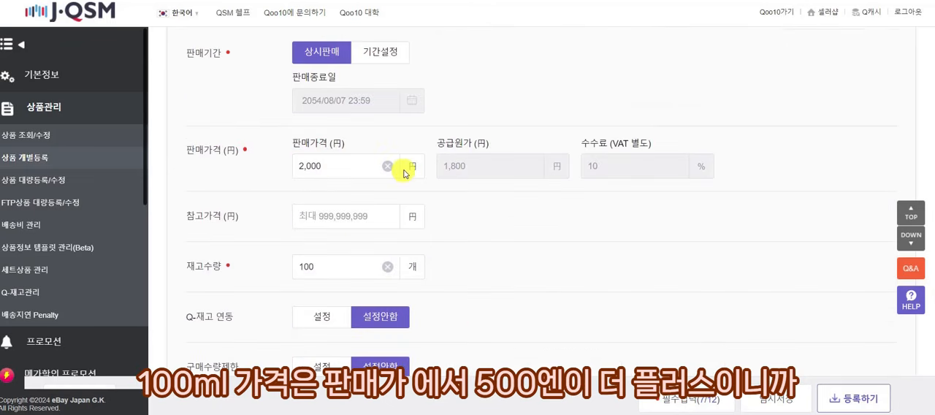
scroll(402, 169, down, 20)
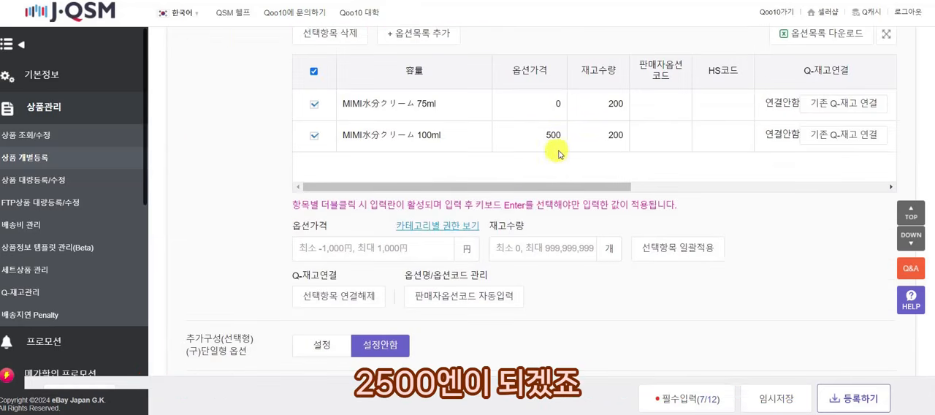
Try an option price of -100 for MIMI水分クリーム 75ml and reset it to 0.
double_click(547, 113)
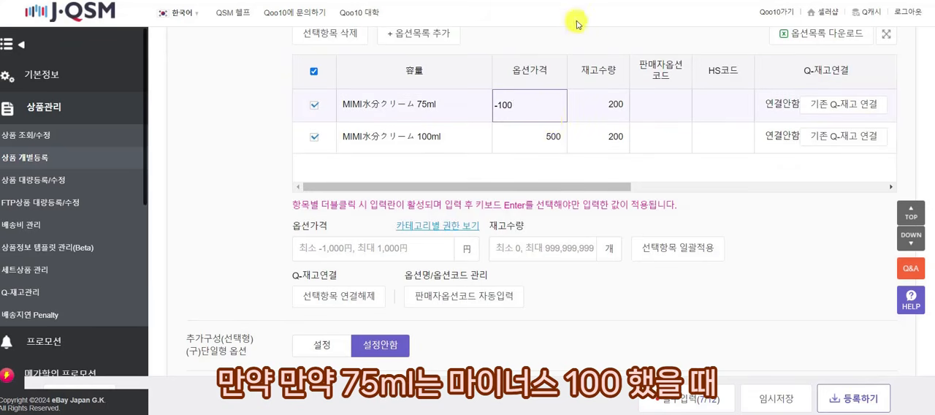
key(Return)
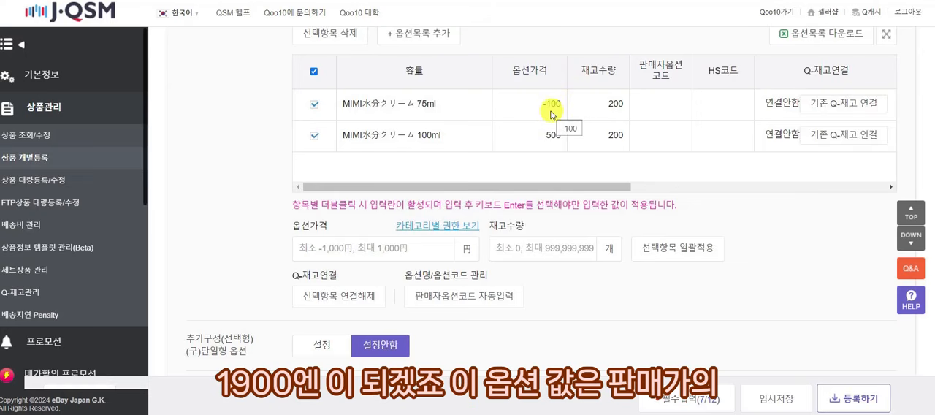
double_click(551, 110)
text(0)
key(Return)
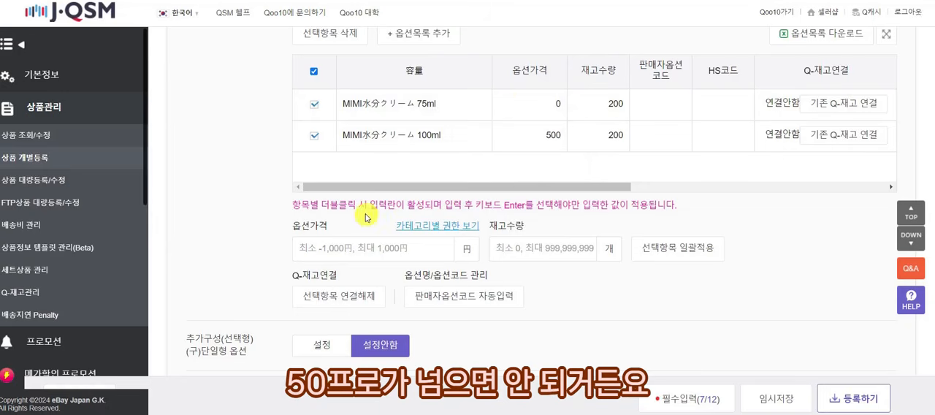
Test an option price of 1,001 for MIMI水分クリーム 100ml, read the allowed price range, and restore the price to 500.
double_click(542, 136)
text(100)
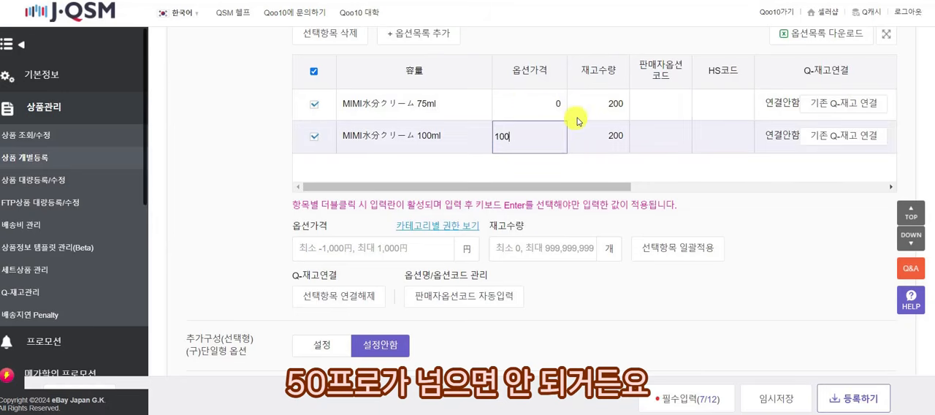
text(1)
key(Return)
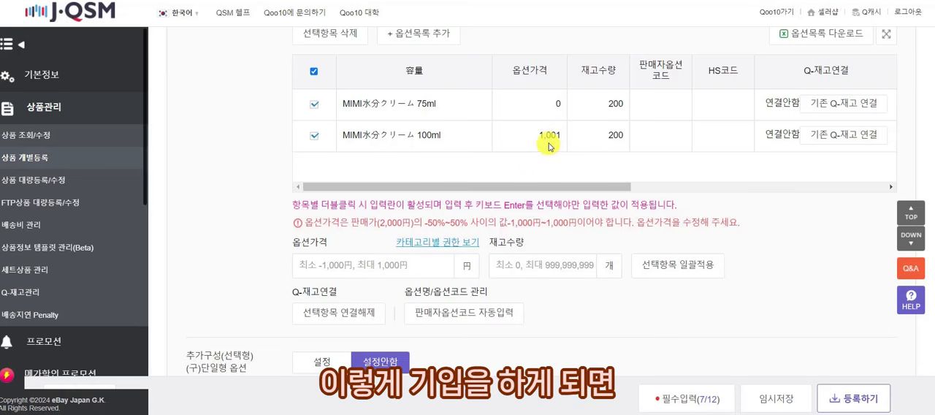
drag(683, 223, 747, 228)
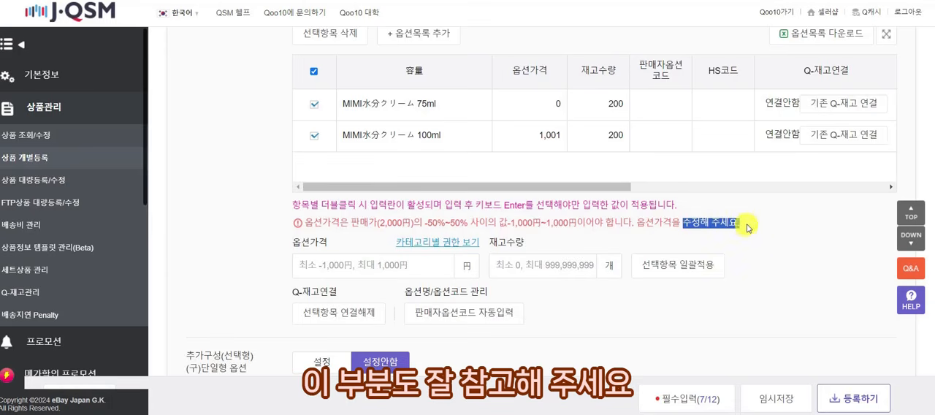
double_click(556, 134)
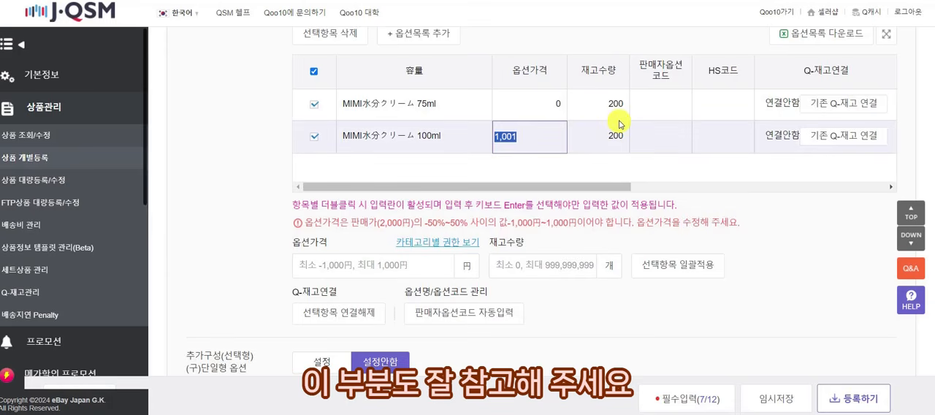
text(1)
text(500)
key(Return)
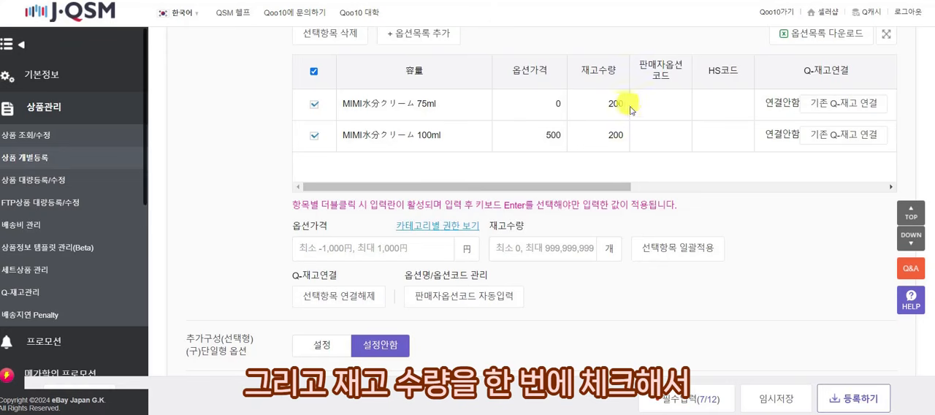
Set the stock quantity of both 容量 options to 50 with one bulk change.
click(313, 71)
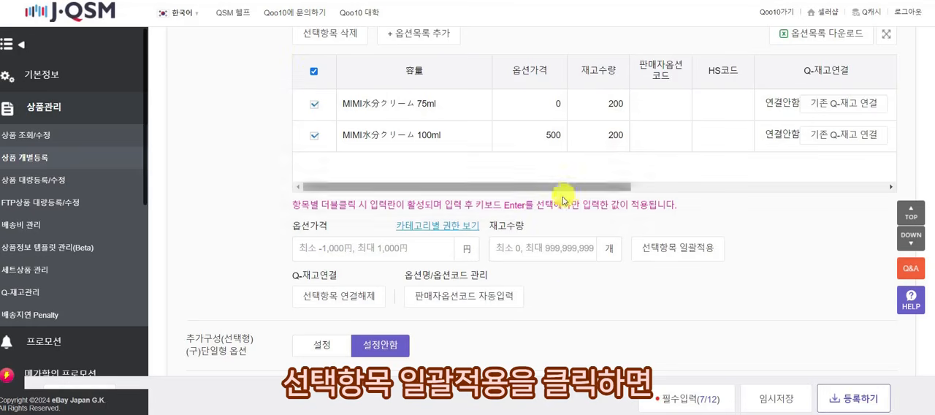
click(573, 251)
text(50)
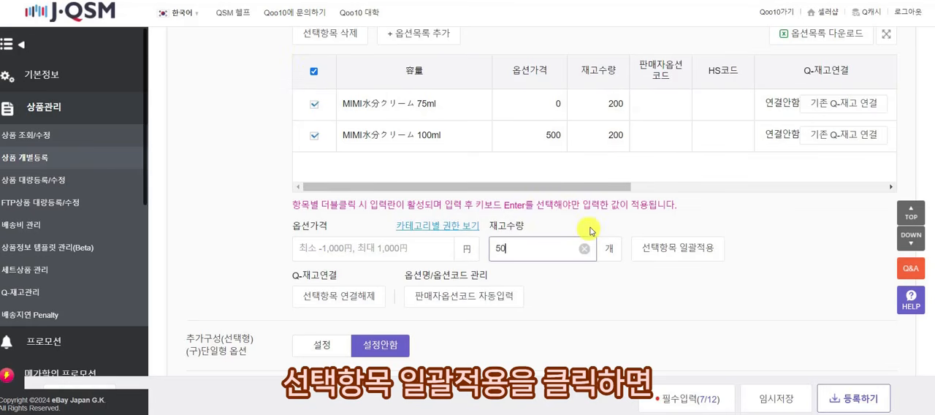
click(671, 252)
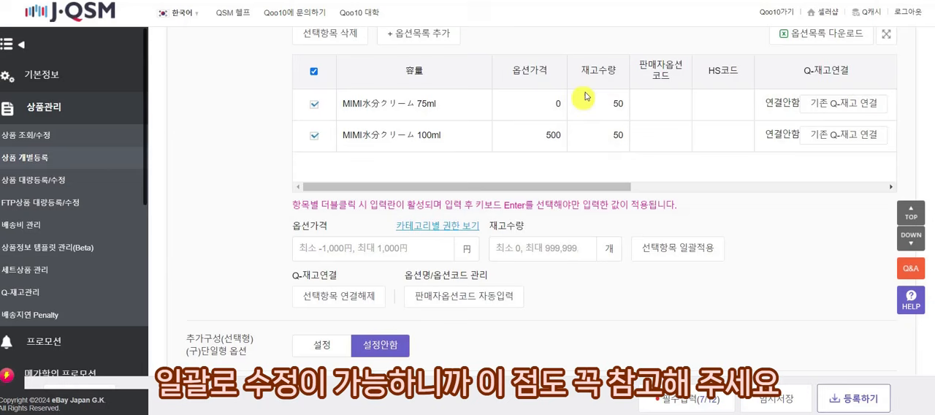
Apply an option price of 100 to both 容量 options with one bulk change.
click(348, 248)
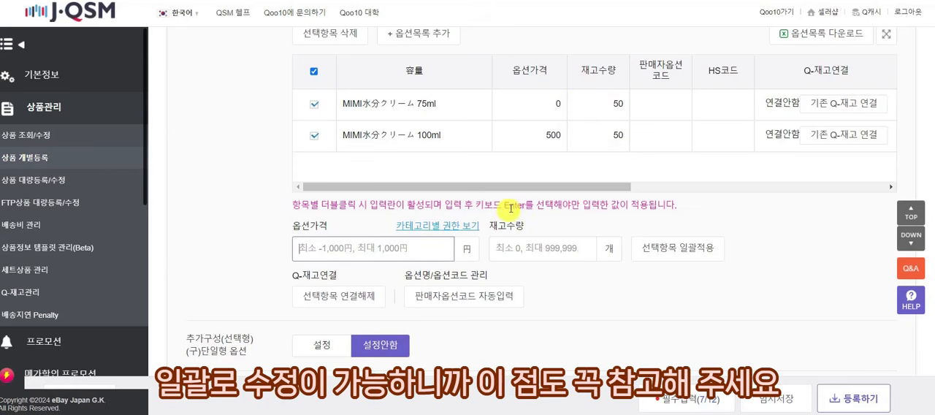
text(100)
click(653, 245)
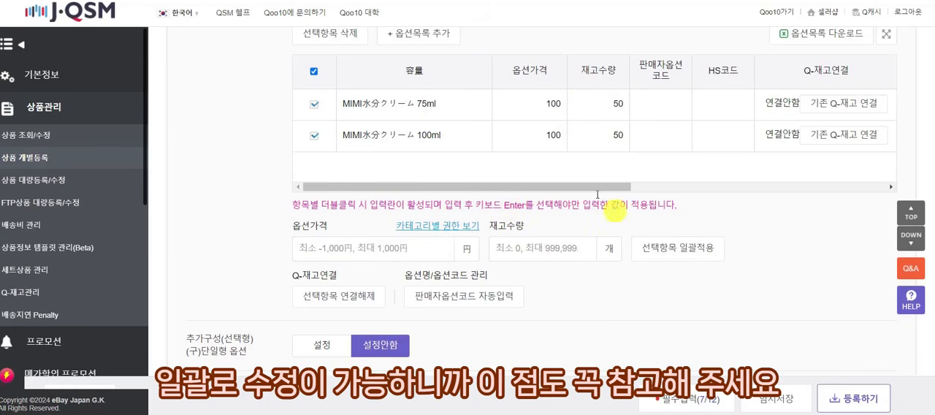
Set the option price of MIMI水分クリーム 75ml to 0 and of MIMI水分クリーム 100ml to 500.
double_click(540, 105)
text(0)
key(Return)
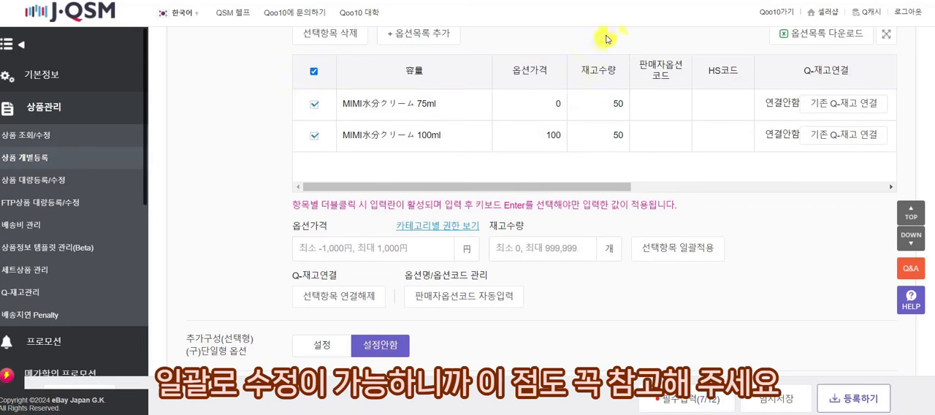
double_click(554, 139)
text(5)
key(Return)
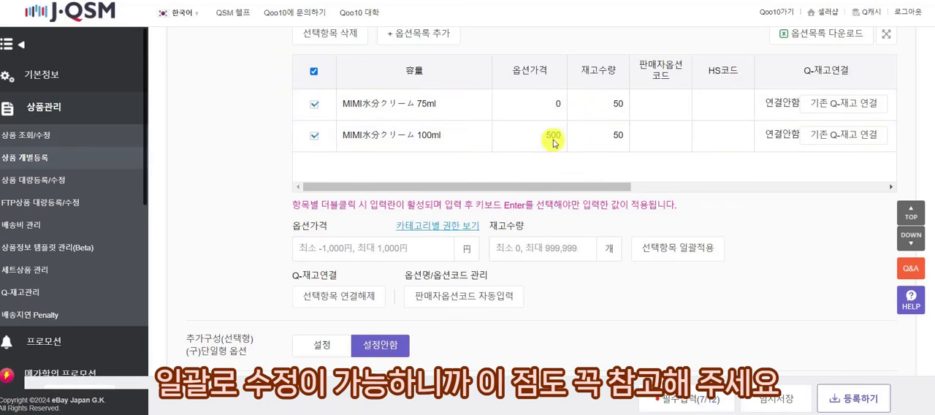
Enable the selectable 추가구성, trying the preset 추가구매 item and replacing it with a 직접입력 item.
scroll(501, 229, down, 3)
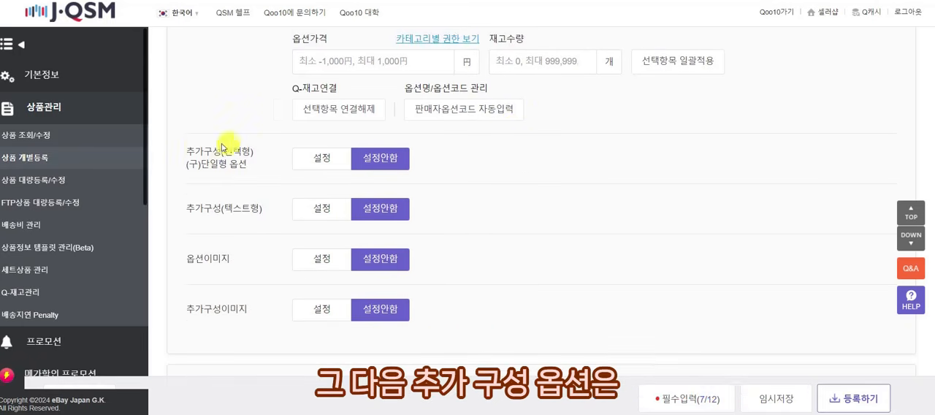
click(323, 158)
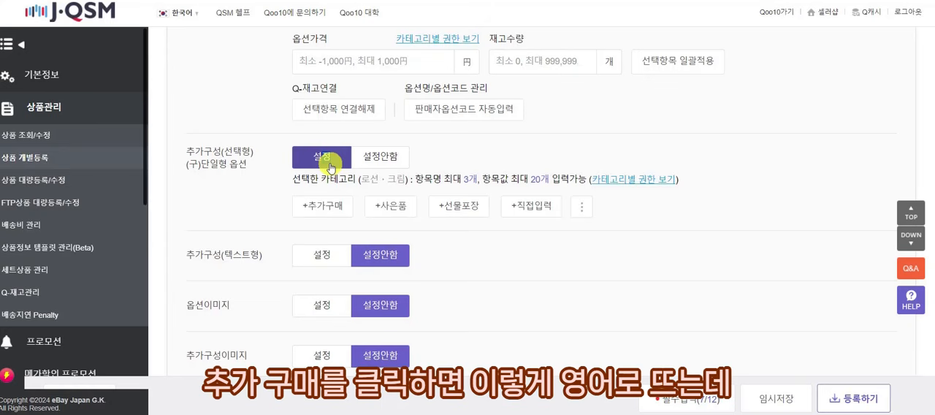
click(330, 207)
scroll(334, 194, down, 1)
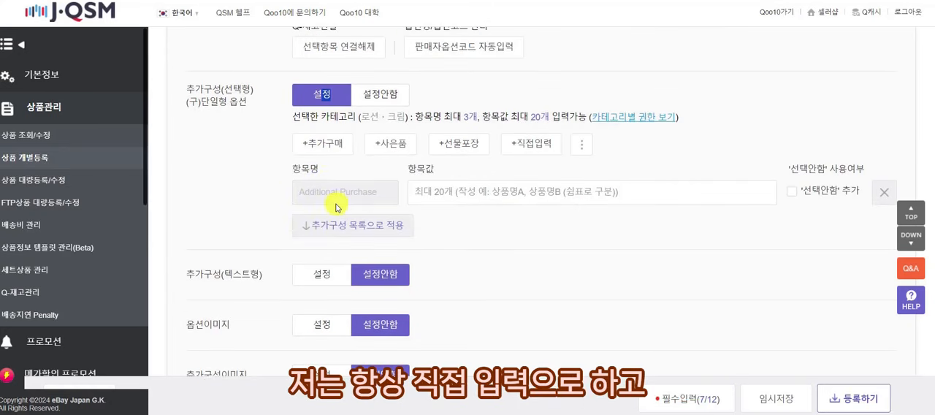
click(885, 192)
click(531, 143)
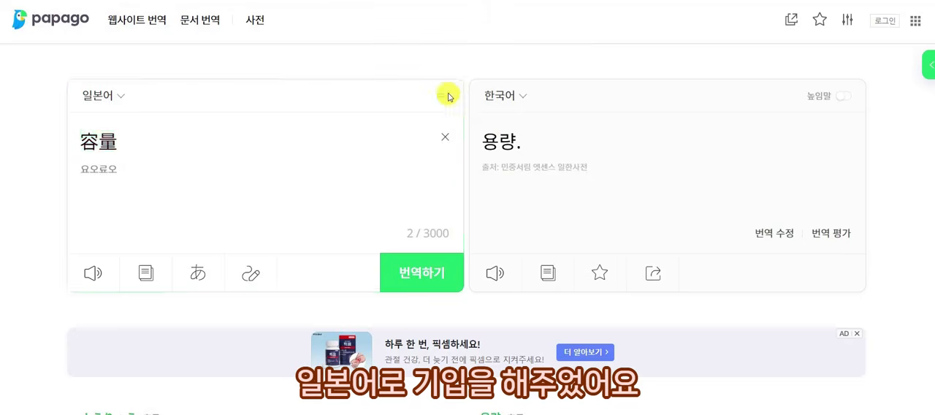
Translate 추가구매 into Japanese in Papago and enter 追加購入 as the item name in J·QSM.
click(443, 95)
click(443, 138)
text(추가구매)
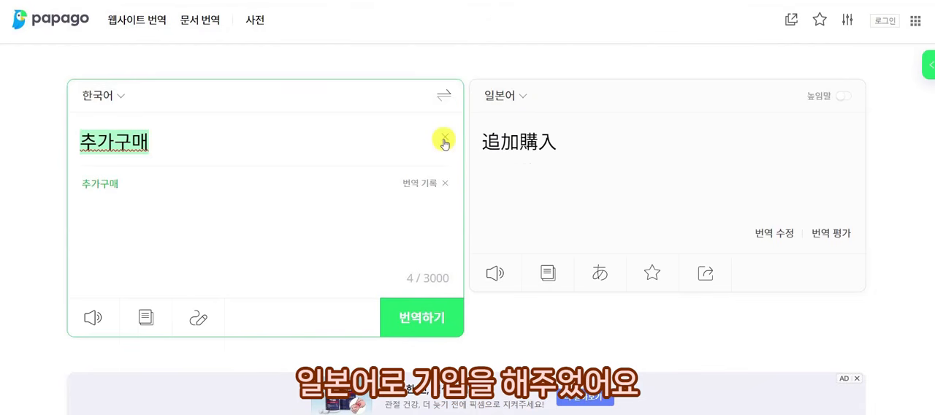
click(444, 95)
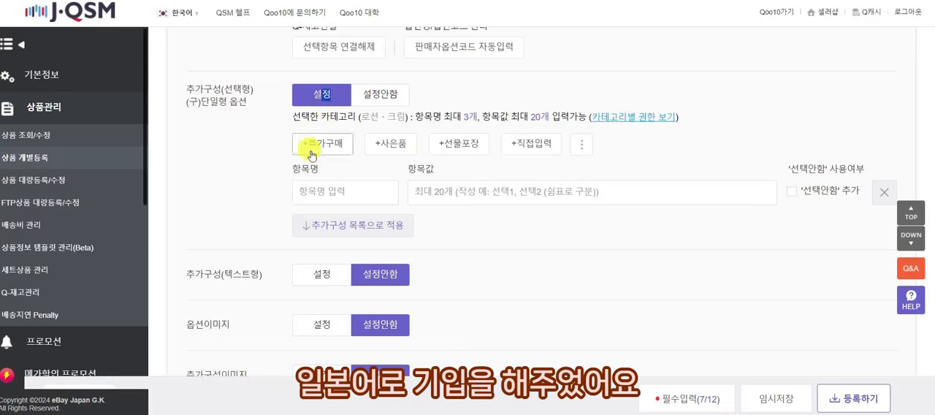
click(334, 191)
text(追加購入)
Switch to Papago, translate 쿠션리필 into Japanese and isolate the word リフィル for copying.
click(452, 190)
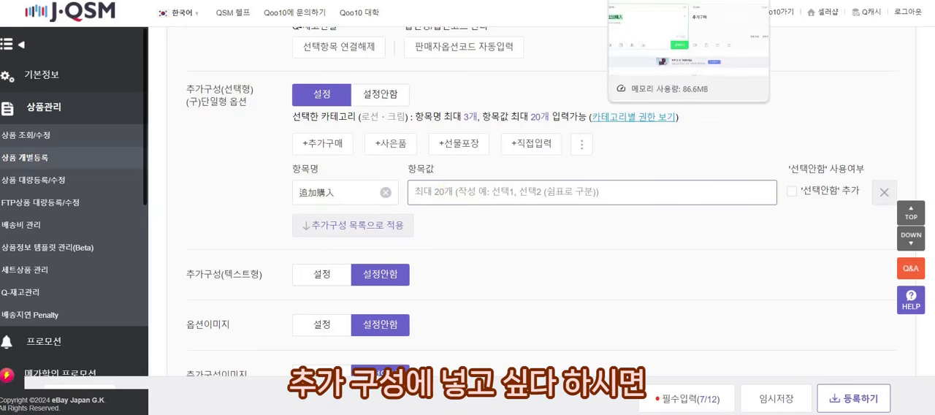
click(686, 2)
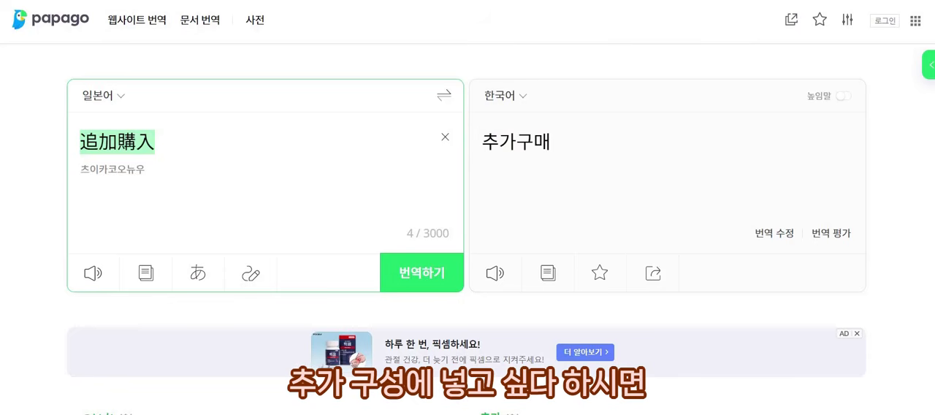
click(444, 96)
click(445, 137)
text(리필)
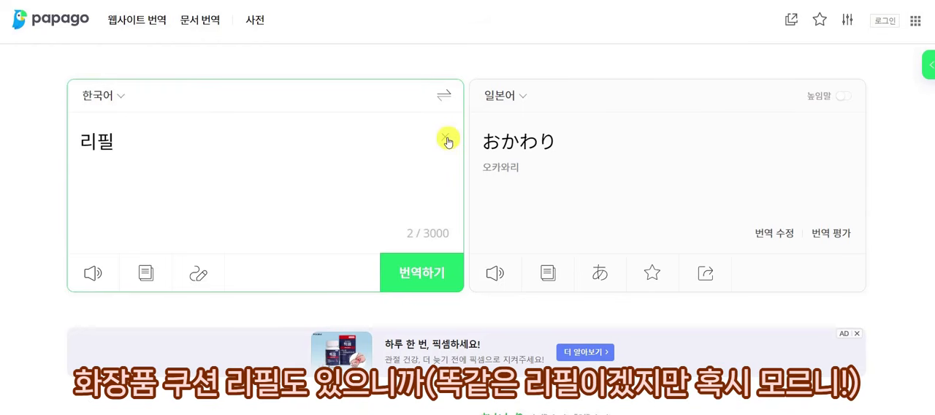
text(쿠션)
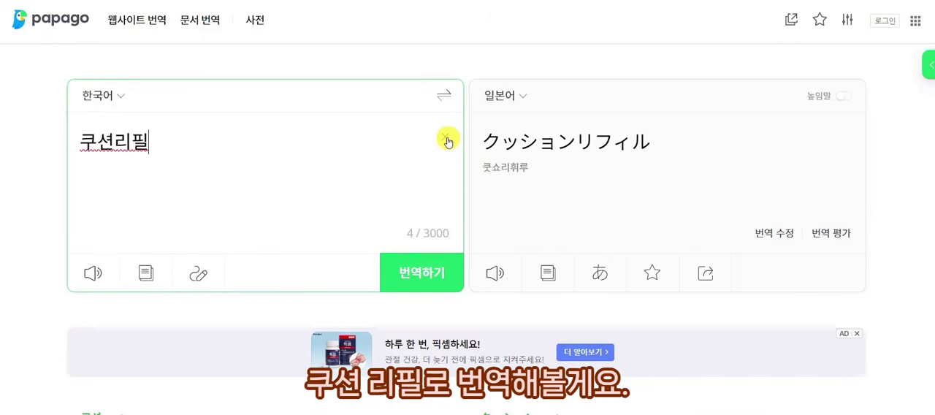
click(443, 97)
click(176, 143)
key(Return)
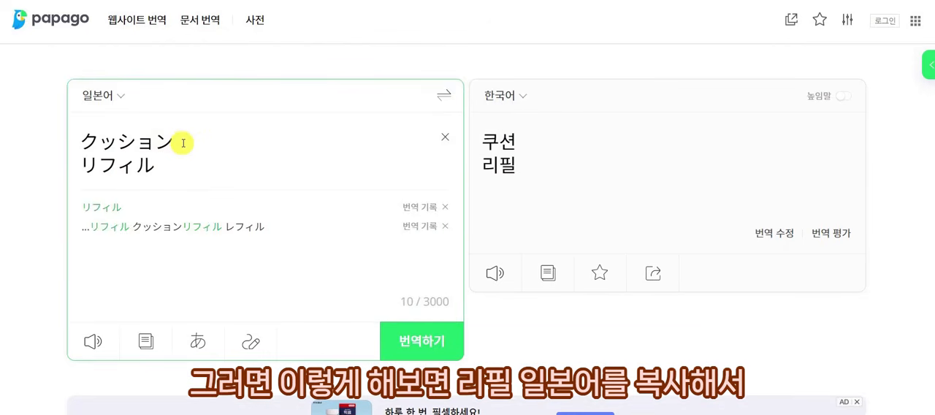
drag(175, 168, 81, 168)
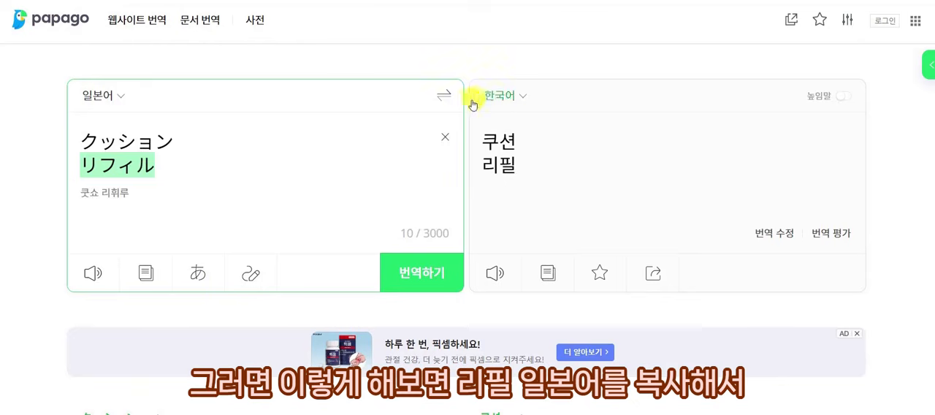
Get the Japanese counter 個 from Papago and enter リフィル1個 as the first item value in J·QSM.
click(444, 96)
click(445, 137)
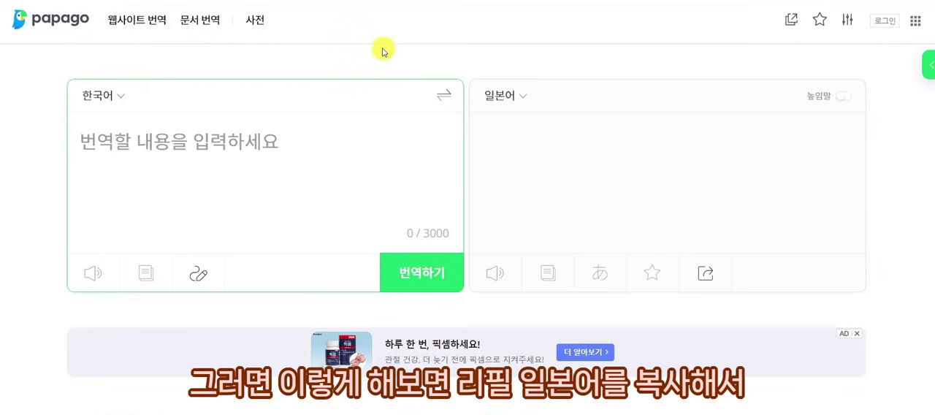
text(100ㄱ)
click(443, 96)
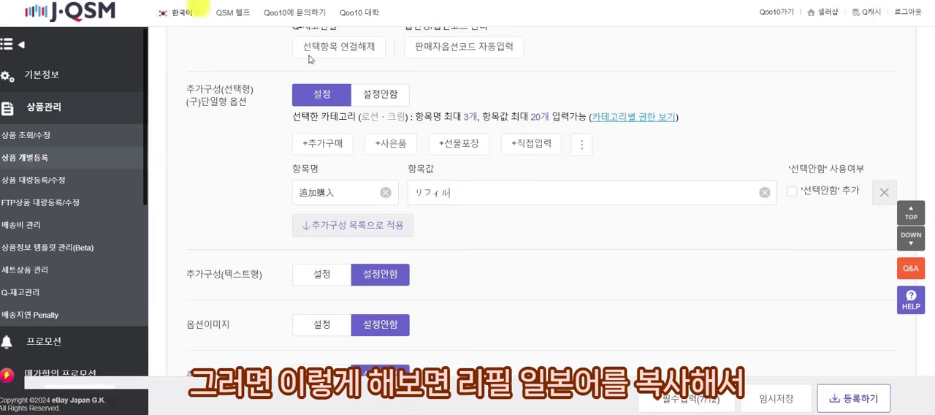
click(453, 193)
text(1個)
click(614, 198)
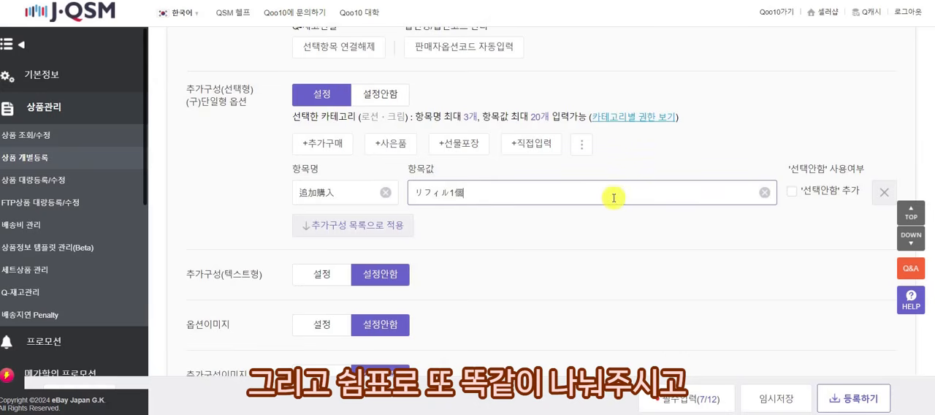
Add リフィル2個 as the second comma-separated item value and apply the values to the 추가구성 list.
drag(465, 193, 411, 192)
key(ctrl+c)
click(511, 201)
text(,)
key(ctrl+v)
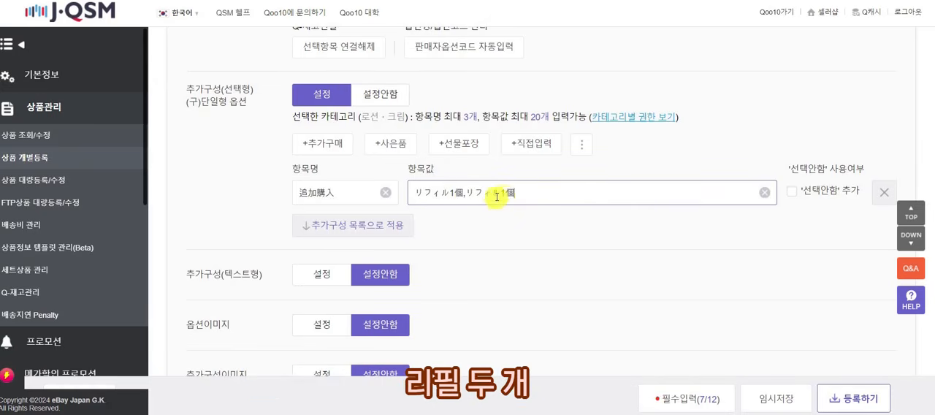
double_click(503, 193)
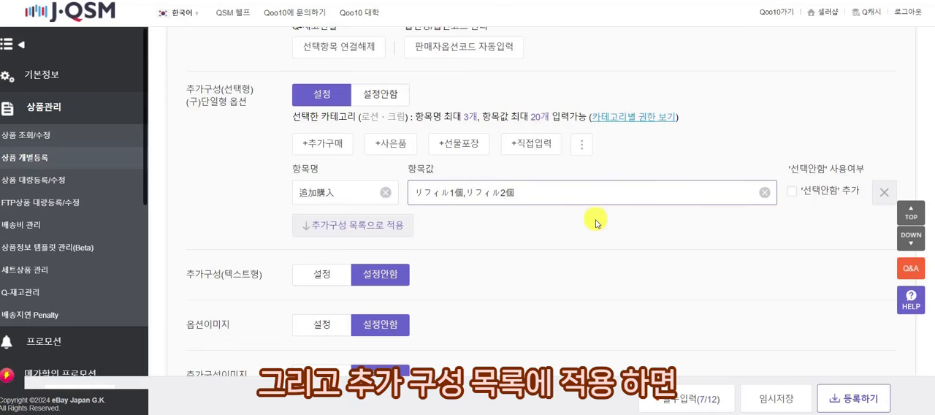
click(407, 226)
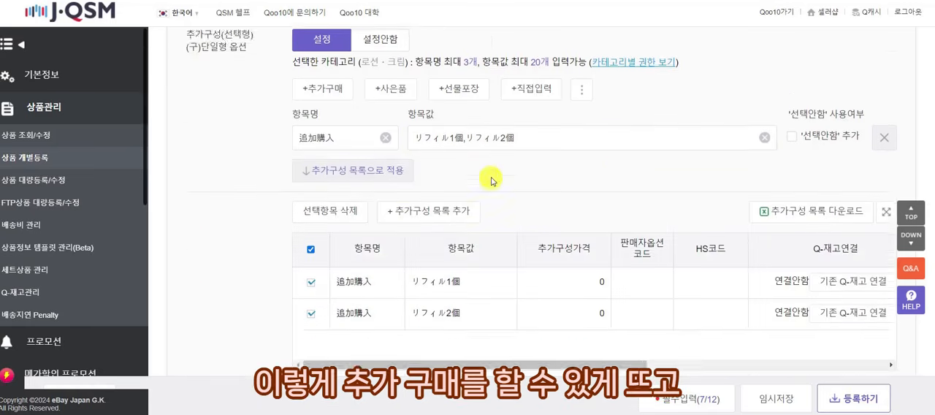
Add the '선택안함' choice to the 追加購入 item and reapply it to the 추가구성 list.
scroll(491, 176, down, 2)
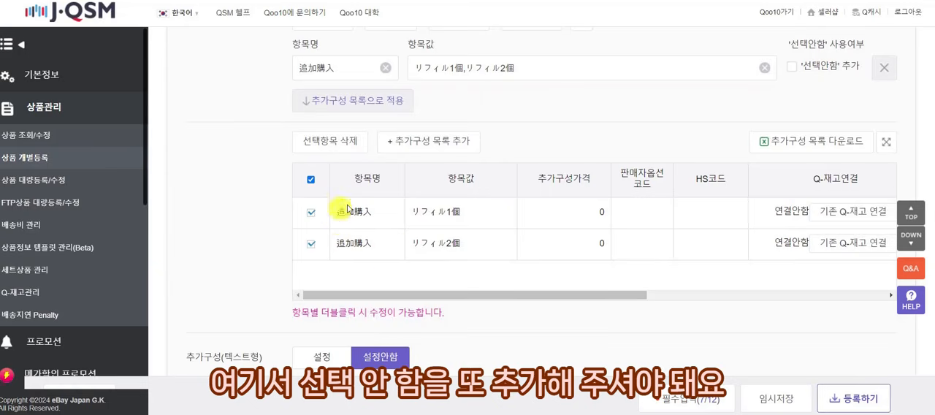
click(791, 67)
click(386, 109)
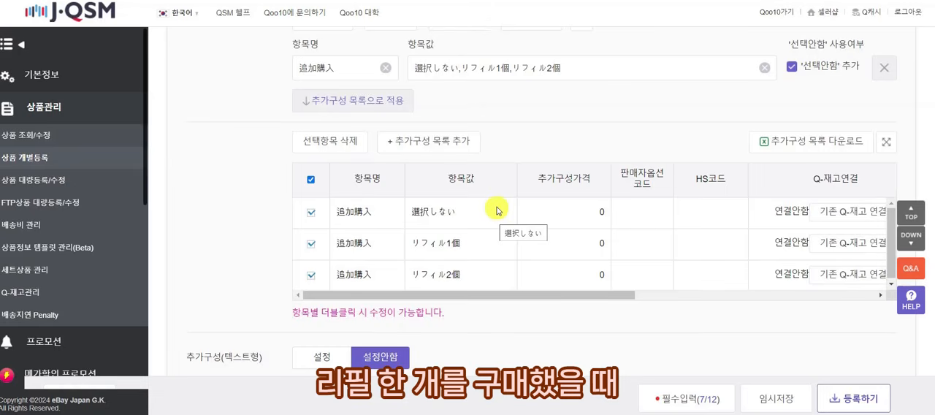
Set the 추가구성가격 of リフィル1個 to 500 and of リフィル2個 to 900.
double_click(577, 248)
text(500)
key(Return)
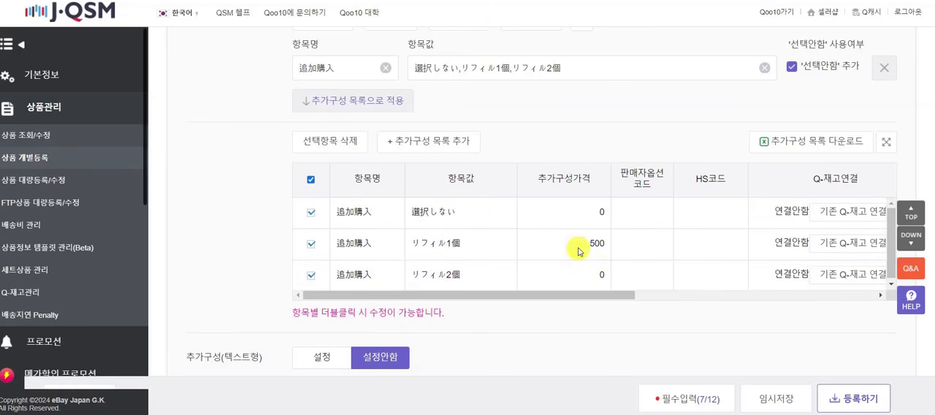
double_click(568, 279)
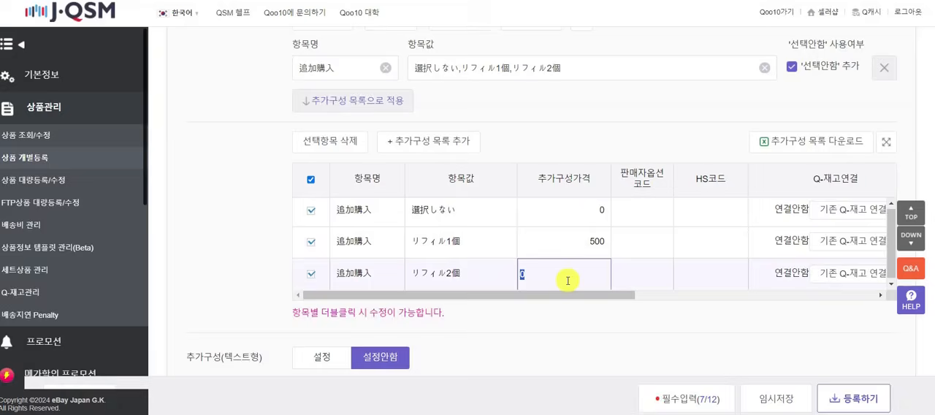
text(900)
key(Return)
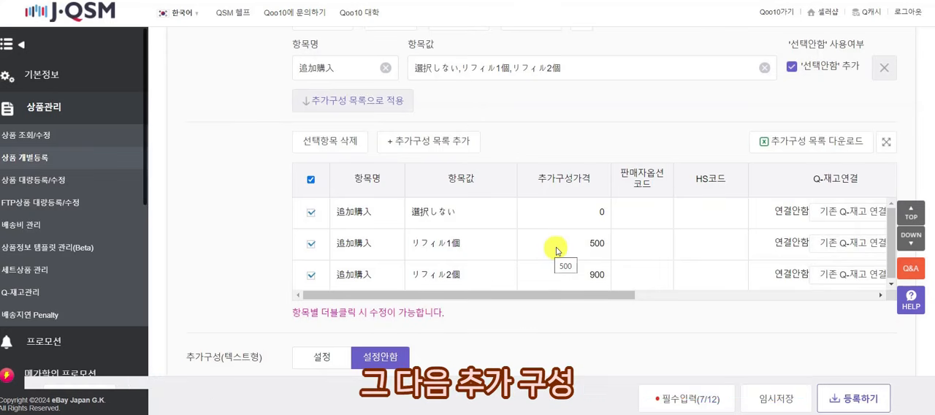
Enable the text-type additional composition, 추가구성(텍스트형).
scroll(522, 313, down, 3)
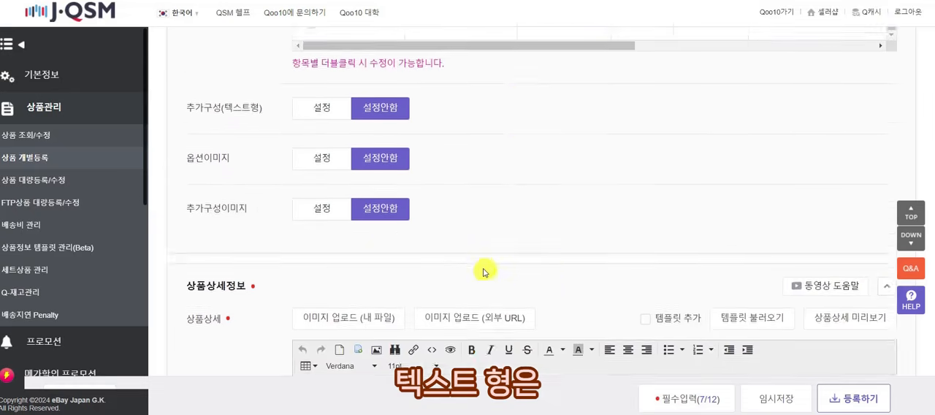
scroll(492, 275, down, 1)
click(313, 47)
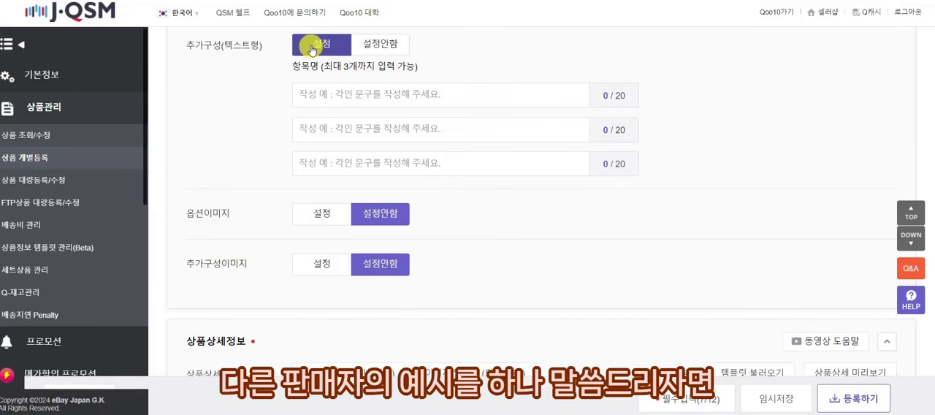
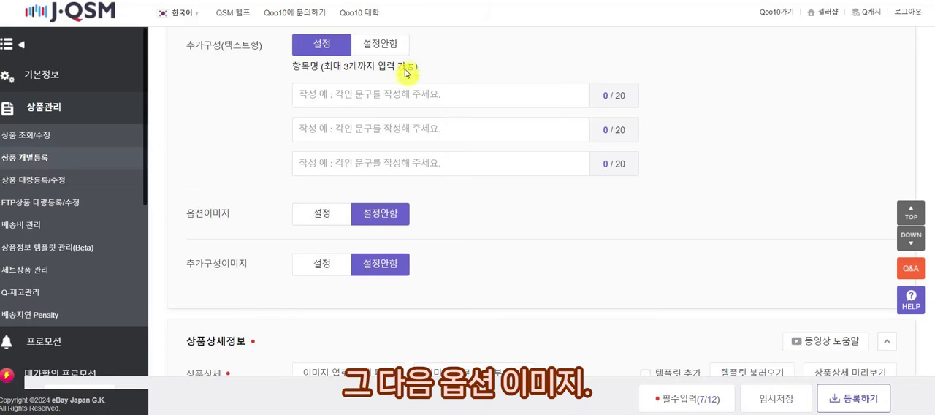
Set 추가구성(텍스트형) to 설정안함 and enable 옵션이미지 for the 容量 options.
click(387, 45)
click(322, 95)
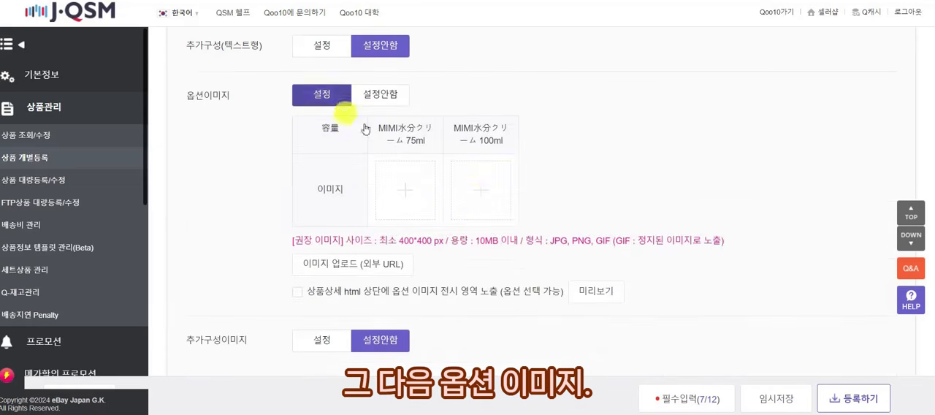
scroll(471, 198, up, 10)
scroll(475, 198, up, 1)
scroll(476, 195, down, 2)
scroll(475, 194, up, 5)
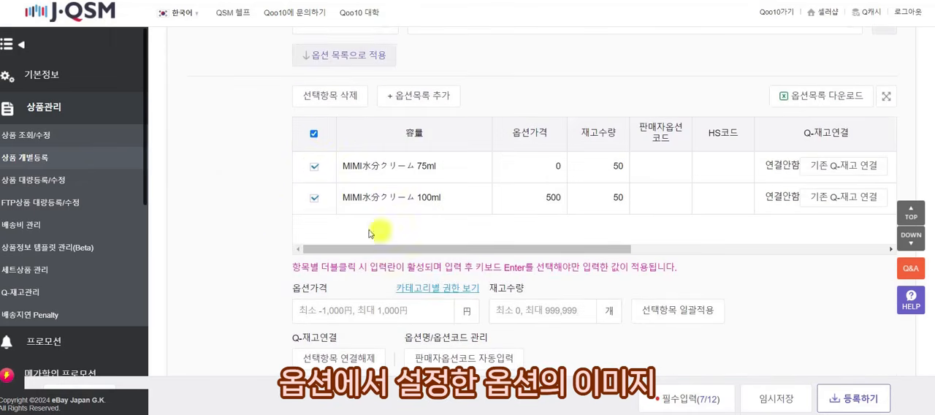
Upload the 75ml product image for the 75ml option and 100.jpg for the 100ml option.
scroll(256, 208, down, 10)
scroll(261, 213, down, 2)
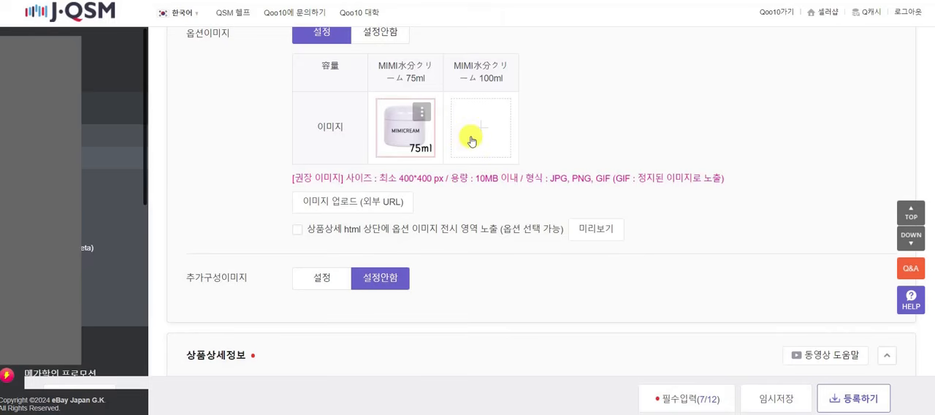
click(471, 141)
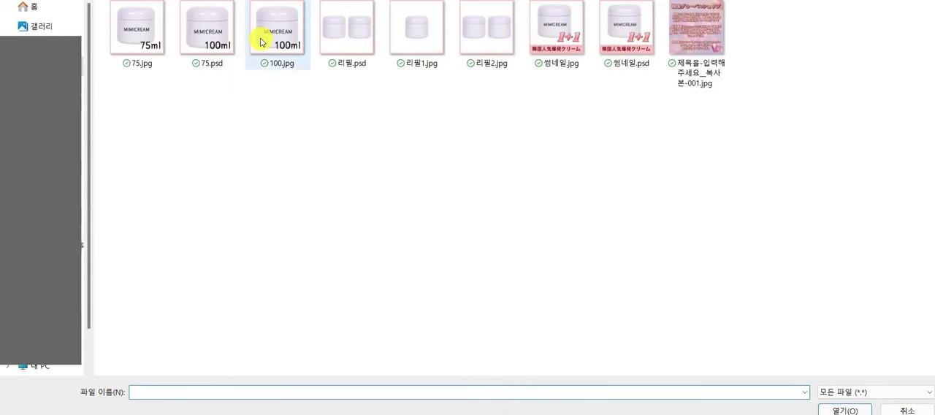
double_click(260, 42)
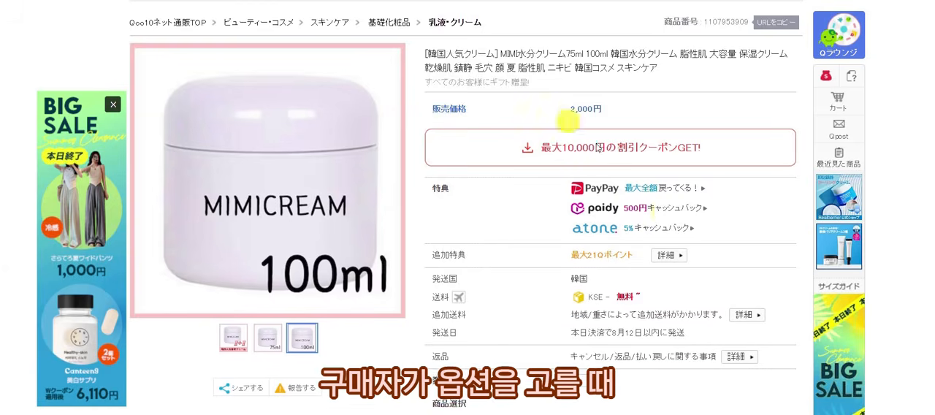
Switch to the sample Qoo10 product page and check how images appear in the 容量 choices.
scroll(676, 226, down, 2)
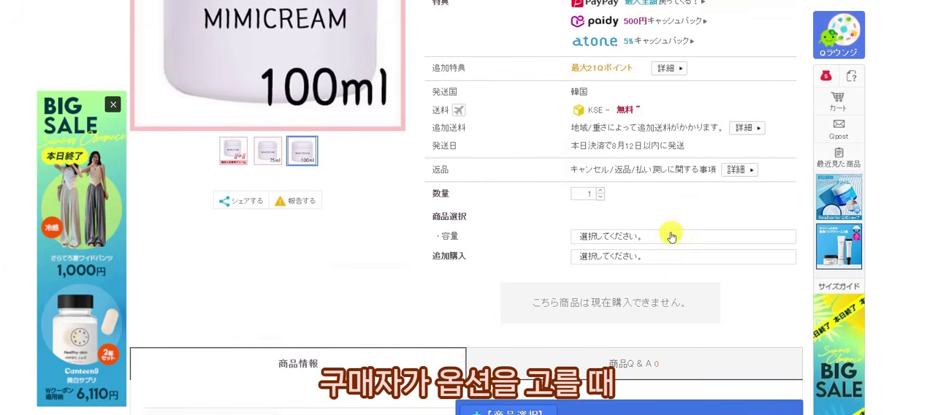
click(670, 236)
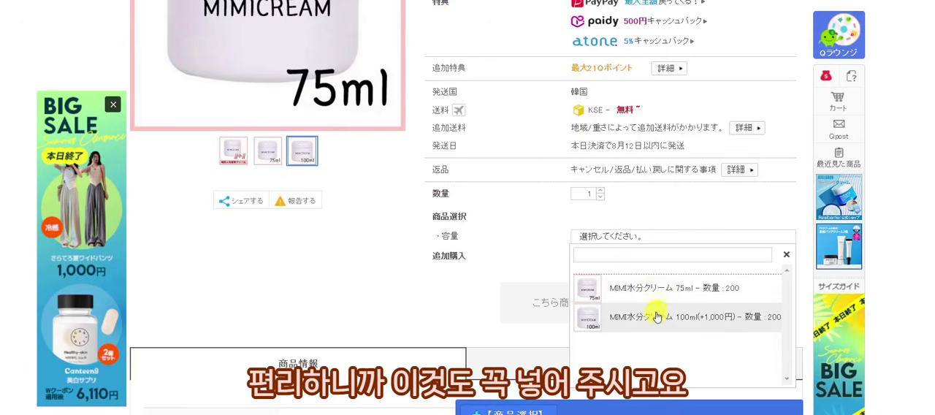
click(663, 238)
scroll(425, 266, up, 1)
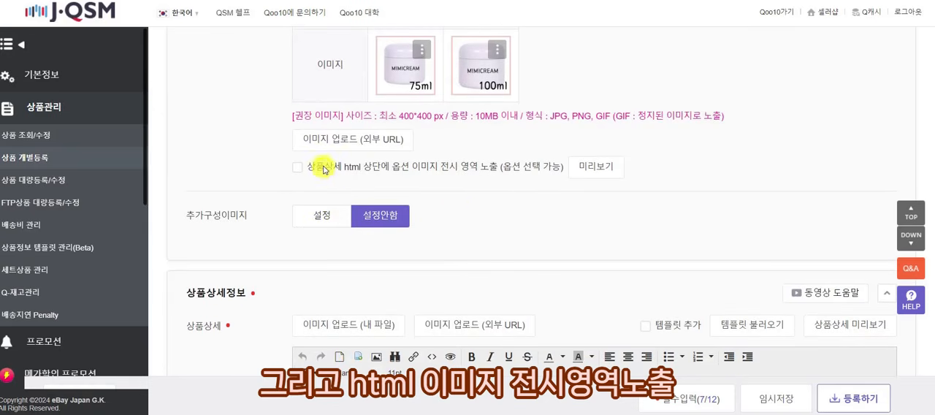
Back in J·QSM, enable showing the option image display area above the product detail HTML.
drag(344, 167, 504, 172)
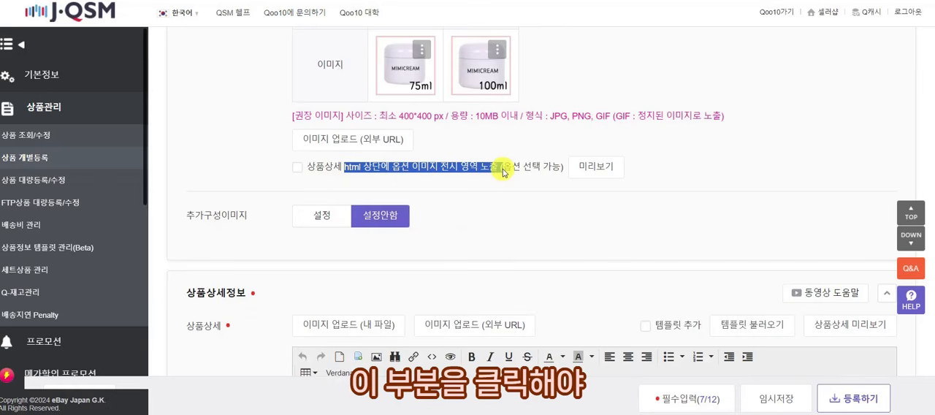
click(297, 167)
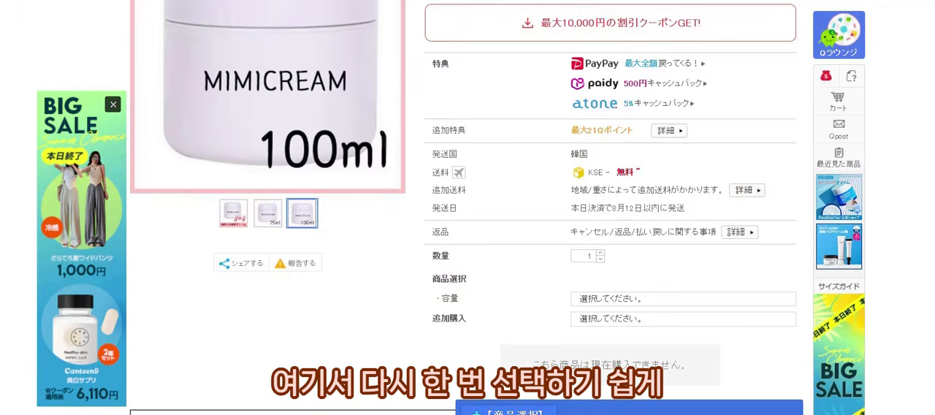
Examine the large option images on the sample product page, try selecting the 75ml one, and close the purchase panel.
scroll(267, 148, down, 10)
scroll(354, 167, down, 5)
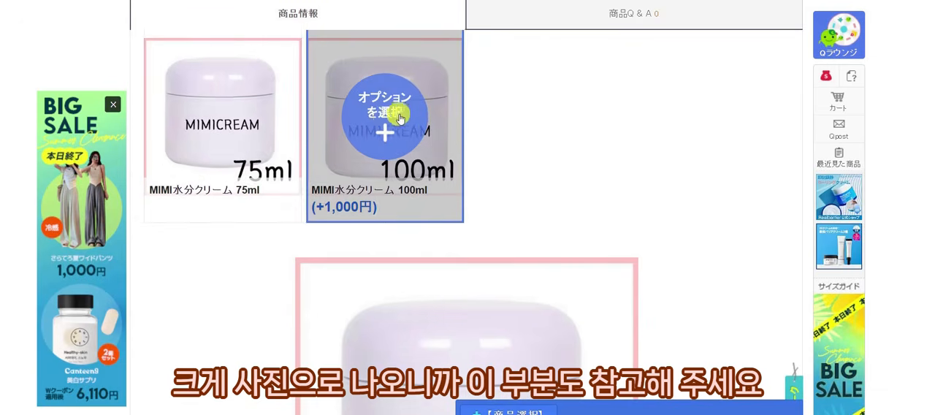
click(267, 130)
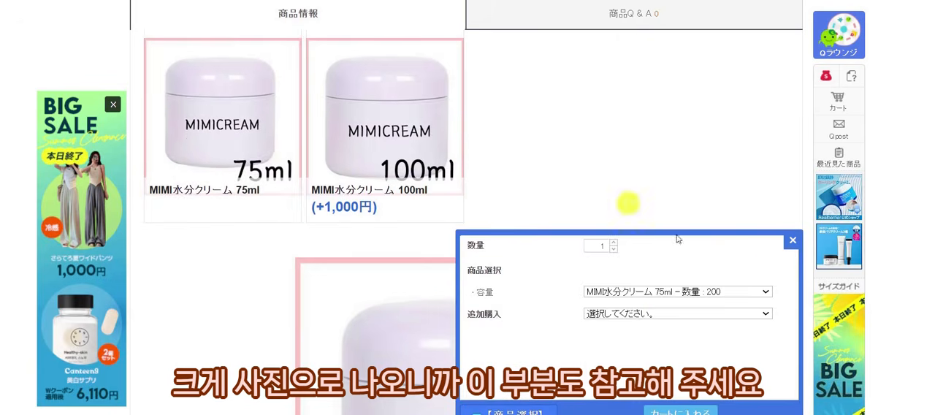
click(795, 246)
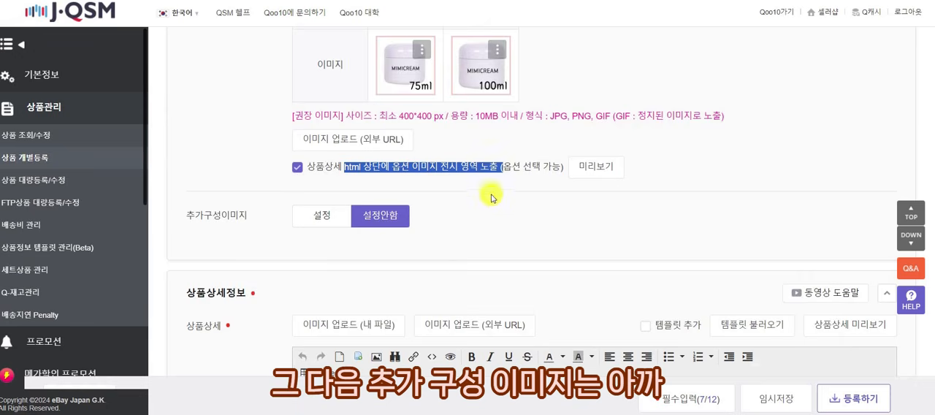
Return to J·QSM, enable 추가구성이미지 for the 追加購入 item and review its values in the 추가구성 list.
scroll(470, 202, down, 1)
click(326, 154)
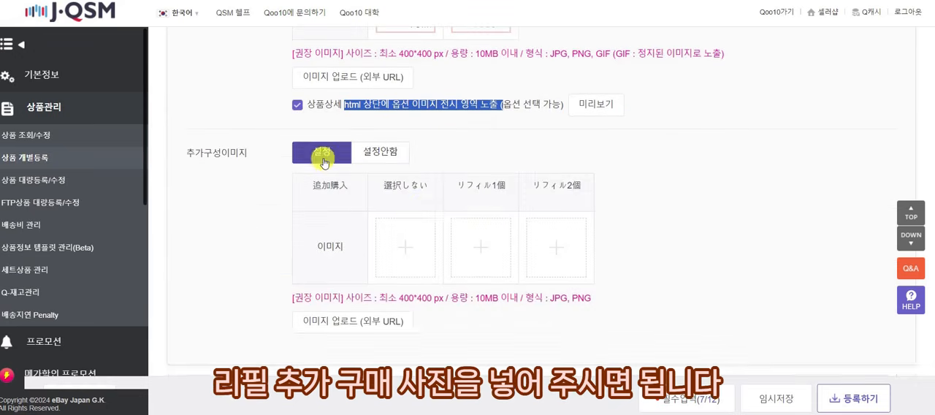
scroll(409, 219, up, 5)
scroll(428, 239, up, 3)
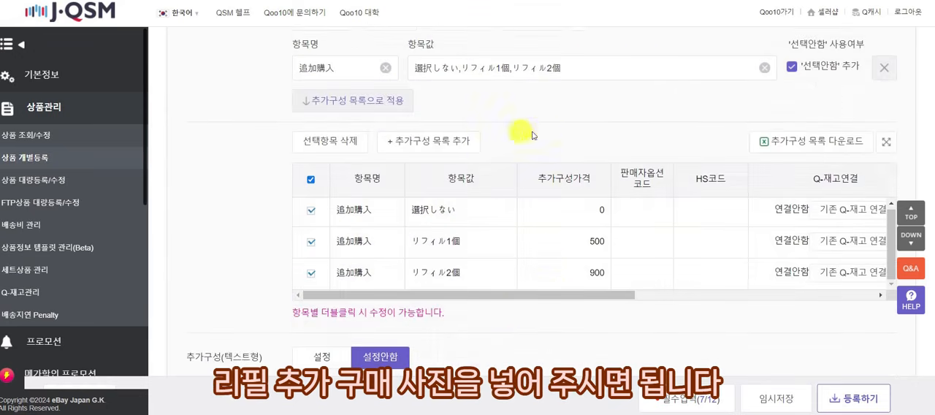
scroll(511, 182, down, 7)
scroll(557, 228, down, 1)
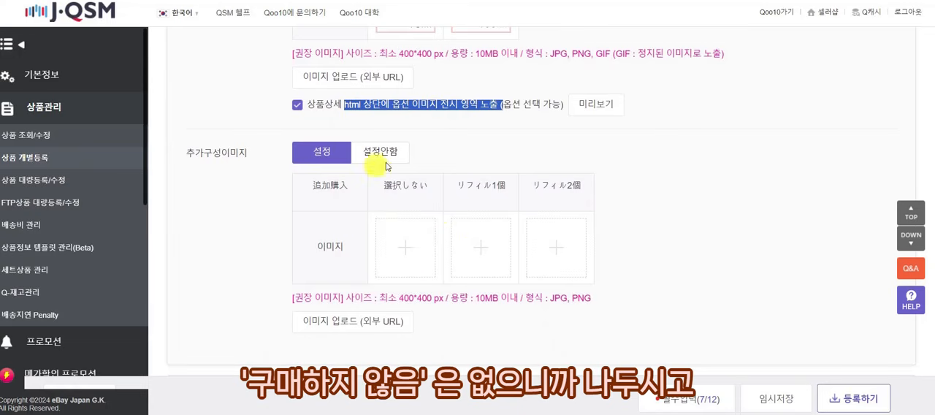
Upload 리필1.jpg as the リフィル1個 image and 리필2.jpg as the リフィル2個 image.
click(493, 253)
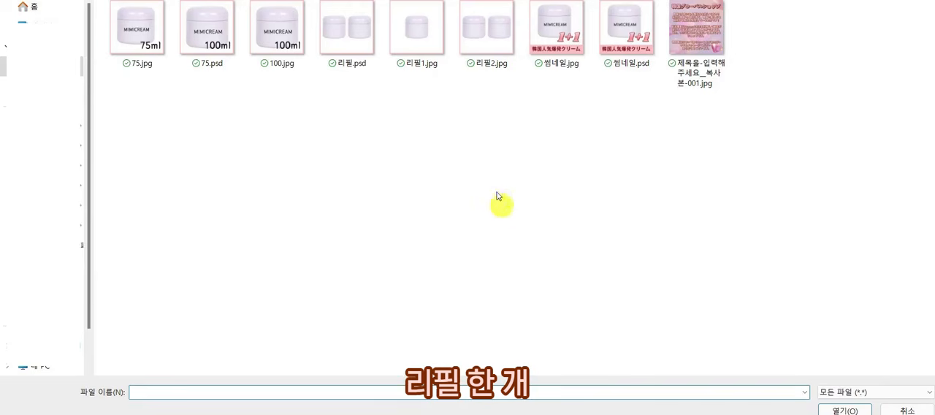
double_click(408, 53)
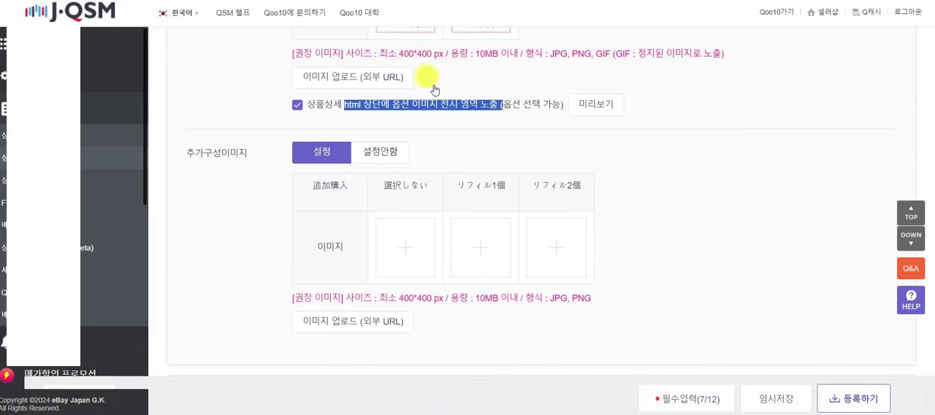
click(549, 249)
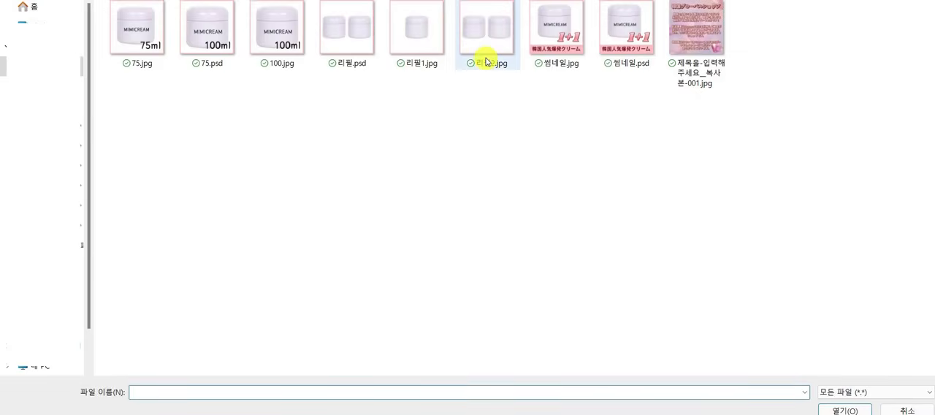
double_click(484, 61)
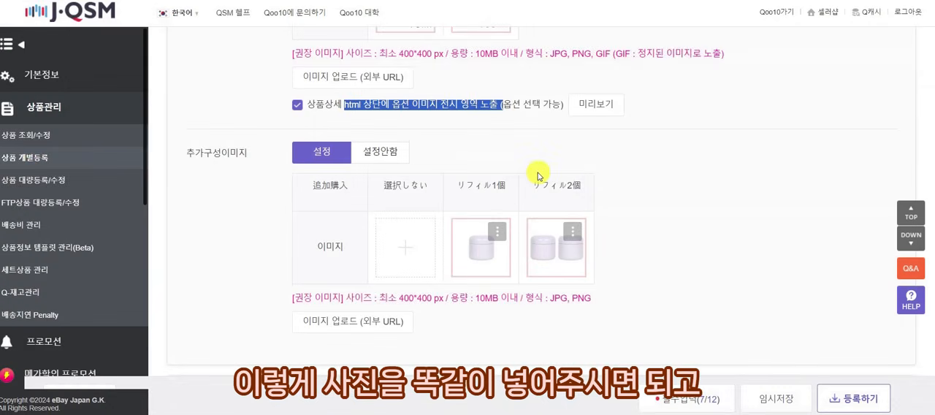
Check how the refill images appear in the 追加購入 choices on the sample Qoo10 product page.
scroll(647, 181, down, 2)
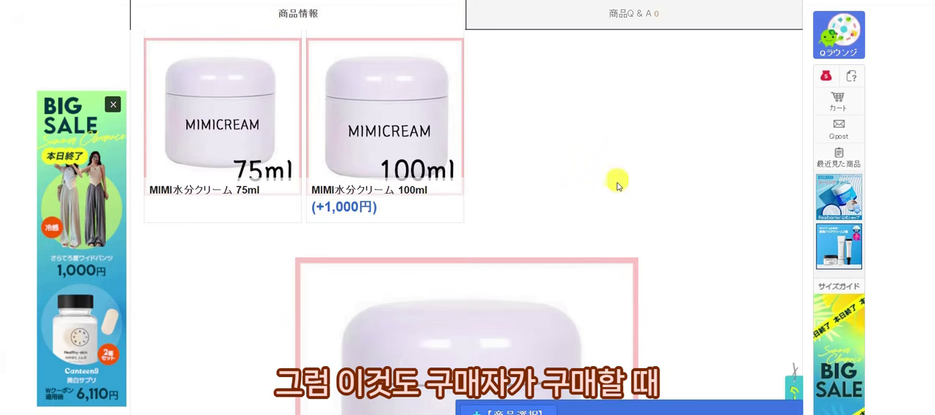
scroll(643, 219, down, 5)
scroll(652, 244, up, 10)
scroll(658, 234, down, 1)
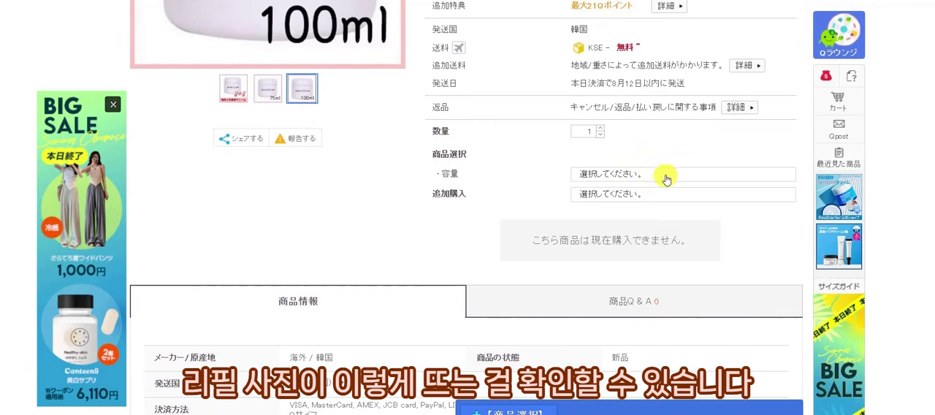
click(660, 195)
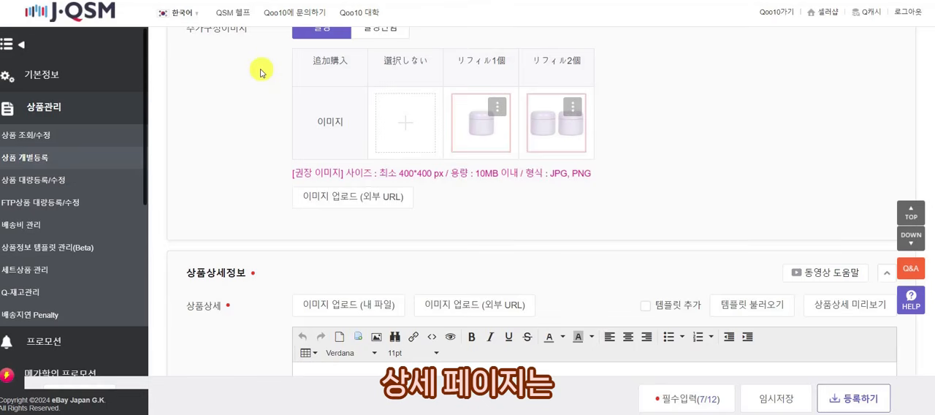
Open the Insert image dialog of the 상품상세 editor in J·QSM and check its file size limits.
scroll(260, 71, down, 3)
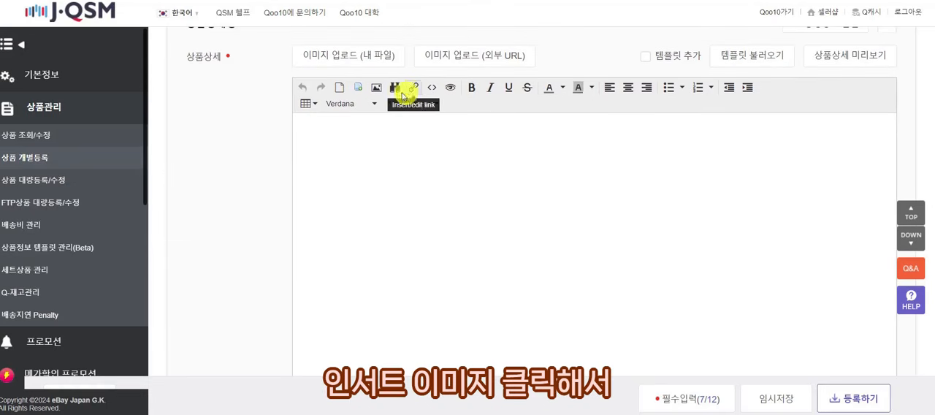
click(377, 90)
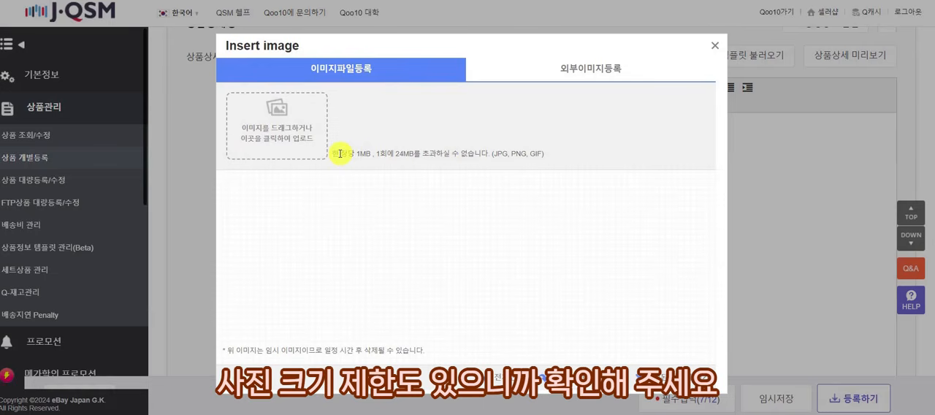
drag(338, 154, 524, 157)
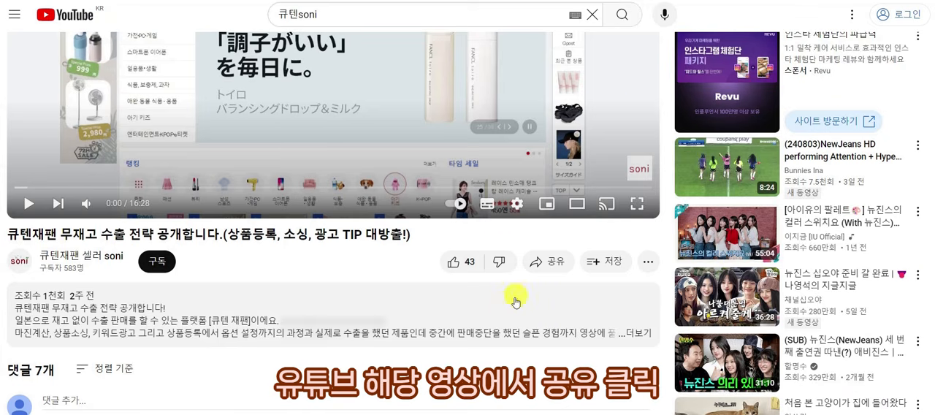
Switch to YouTube and copy the iframe embed code of the video 큐텐재팬 무재고 수출 전략 공개합니다.
click(552, 263)
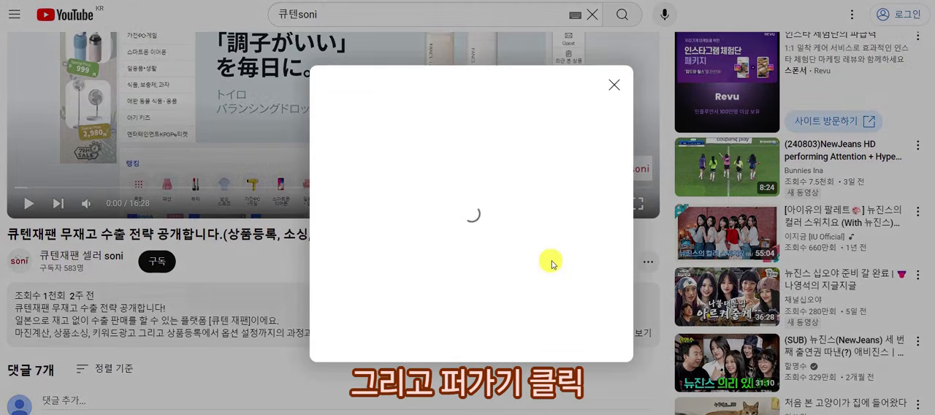
click(345, 174)
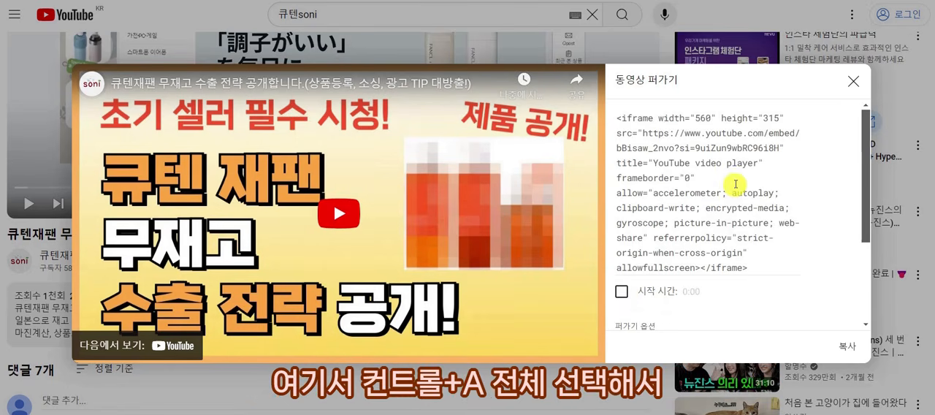
key(ctrl+a)
key(ctrl+c)
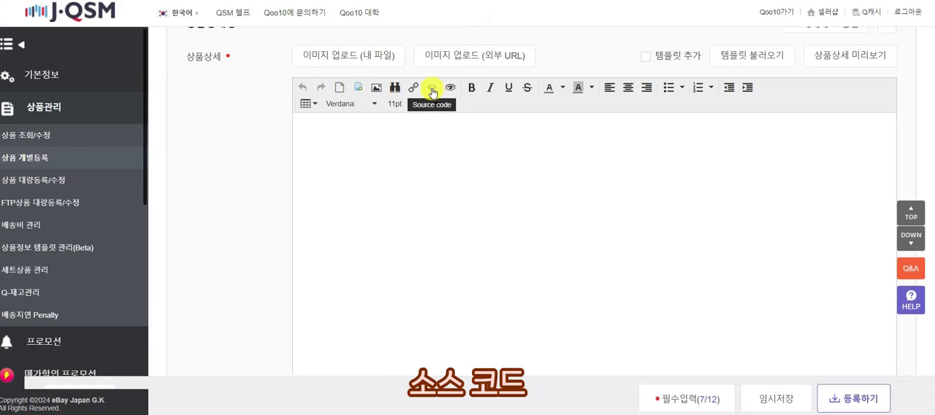
Insert the copied YouTube iframe code into the 상품상세 HTML source in J·QSM and apply it.
click(431, 89)
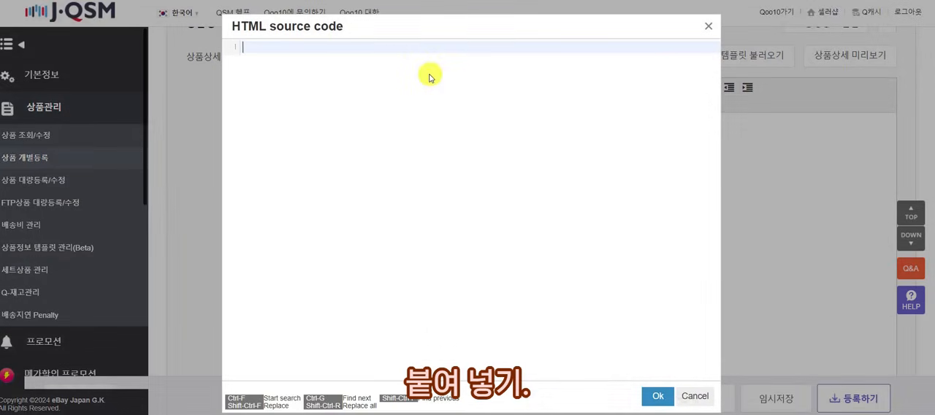
key(ctrl+v)
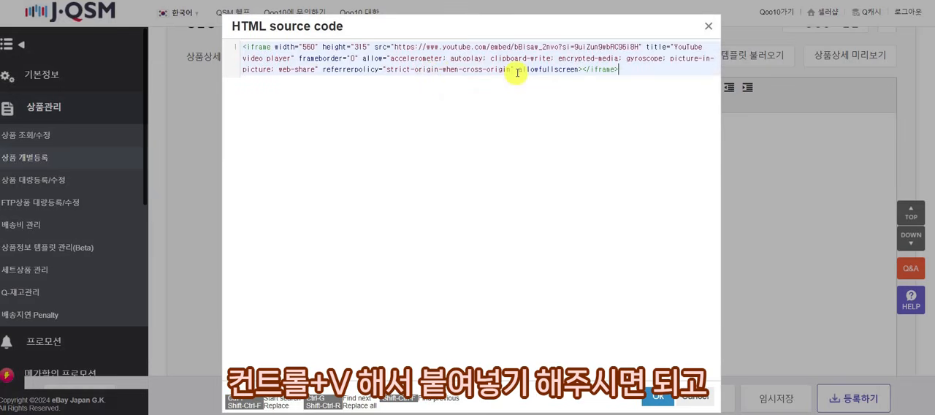
click(660, 398)
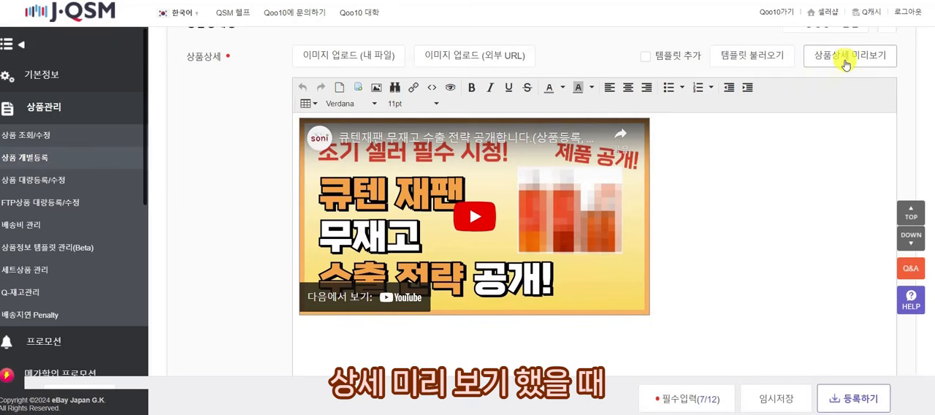
Preview the product detail in both the Mobile and PC layouts, then close the preview.
click(811, 56)
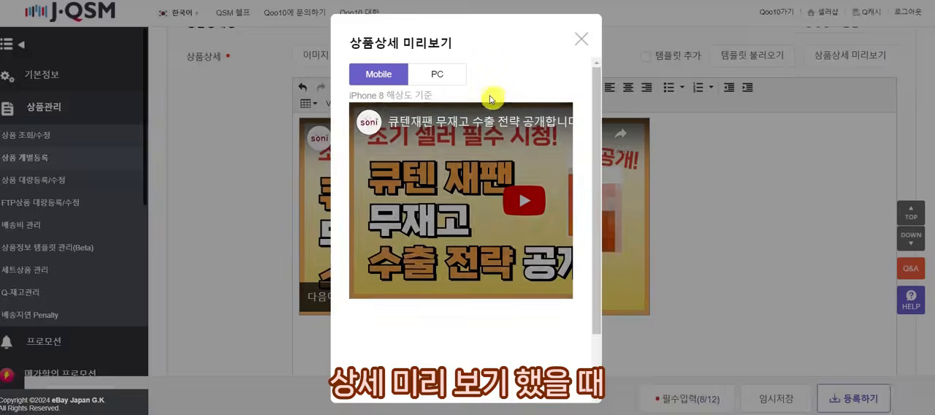
click(450, 76)
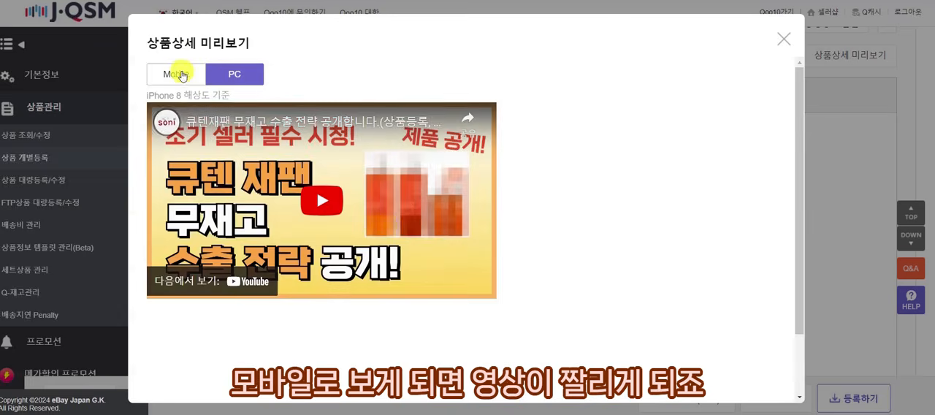
click(175, 74)
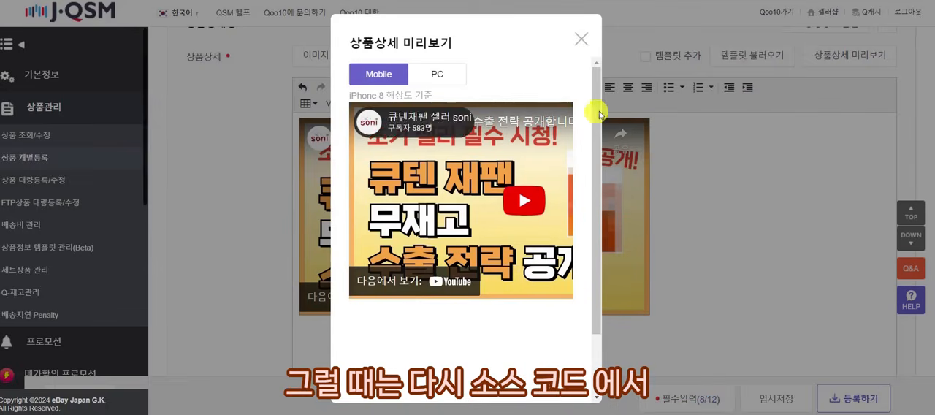
click(582, 38)
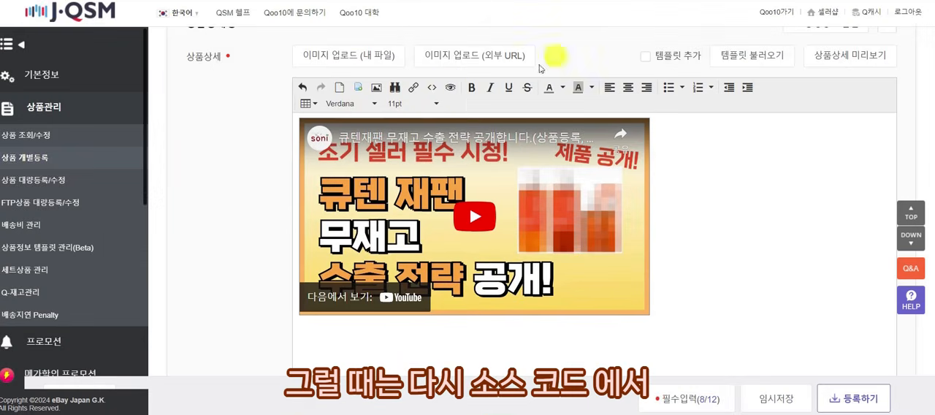
Set the embedded YouTube iframe's width to 360 in the 상품상세 HTML source, apply it, and test the video's playback.
click(432, 87)
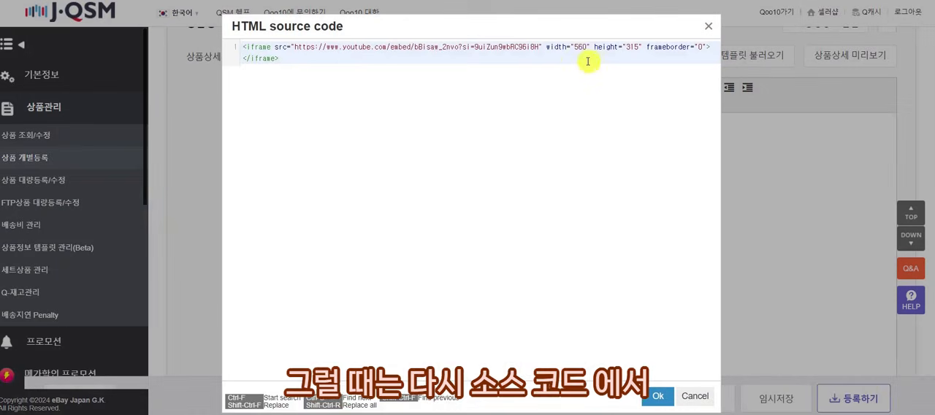
text(3)
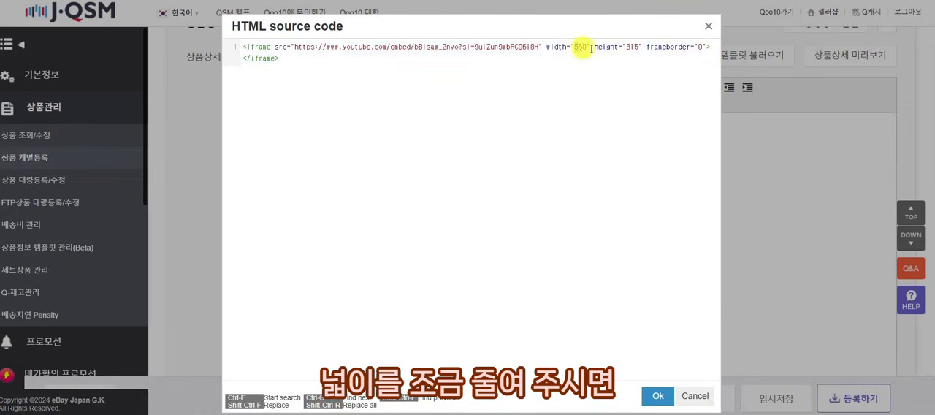
click(661, 397)
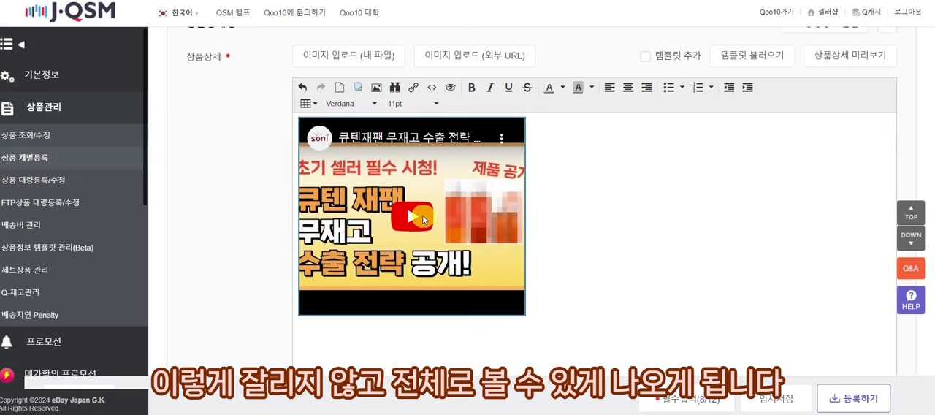
click(413, 217)
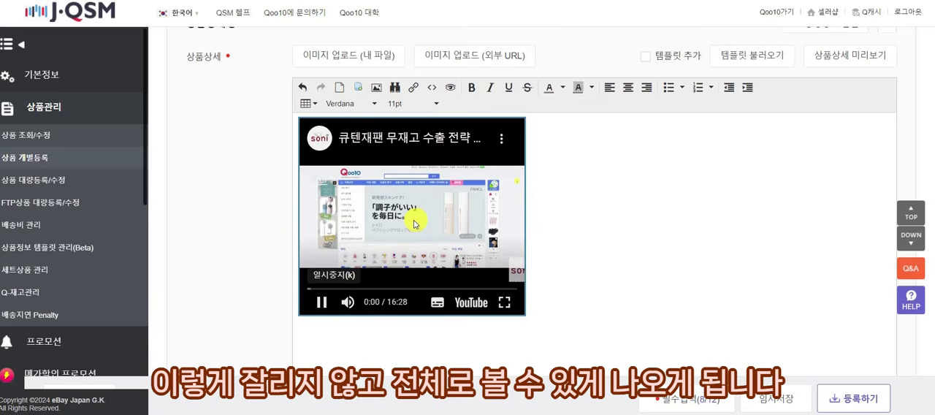
click(321, 302)
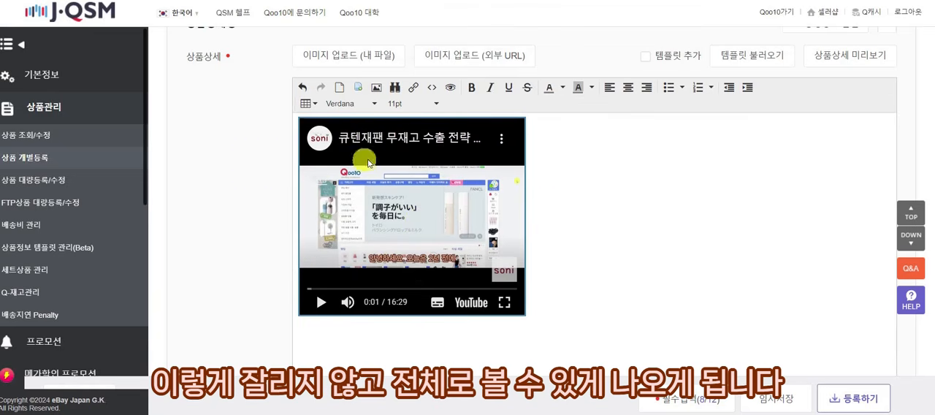
Try to center the embedded video using the 상품상세 editor's center alignment.
click(611, 184)
key(ctrl+a)
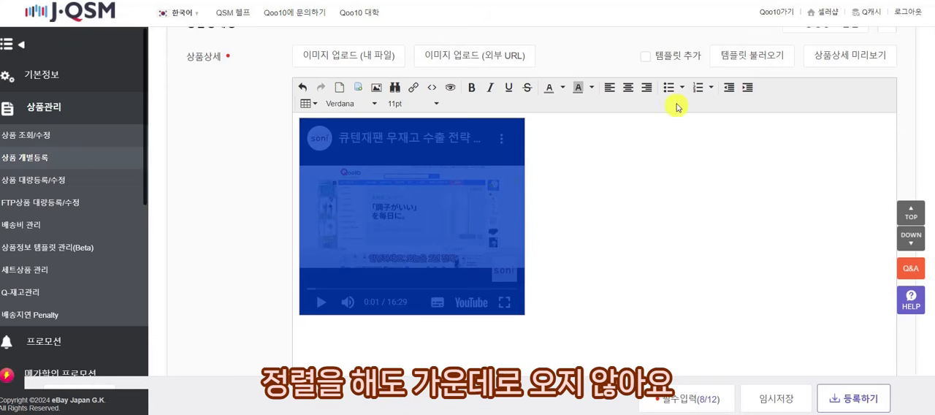
click(624, 92)
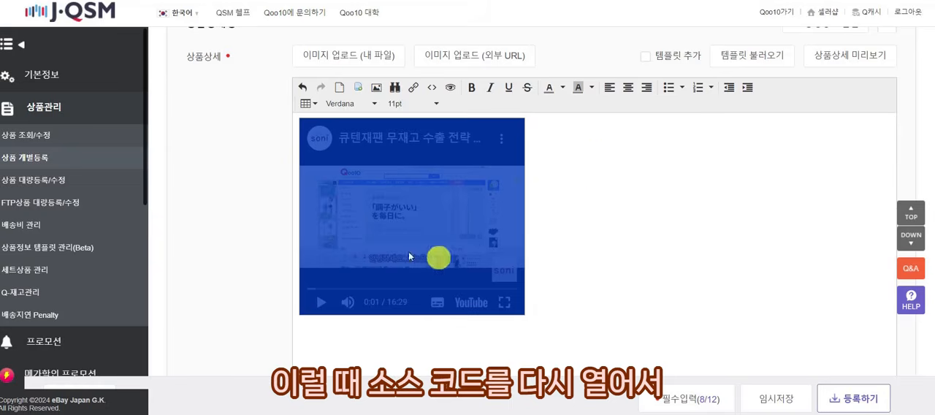
click(612, 232)
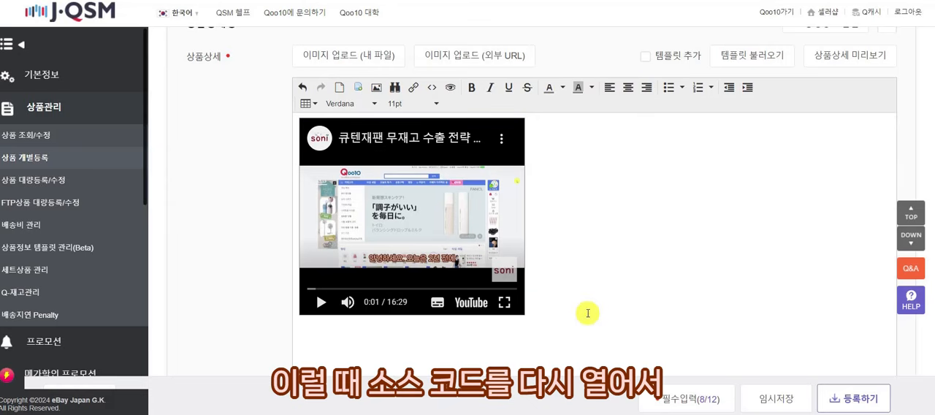
Reopen the 상품상세 HTML source, then switch to Notepad and select the <p align="middle"></p> snippet for copying.
click(433, 87)
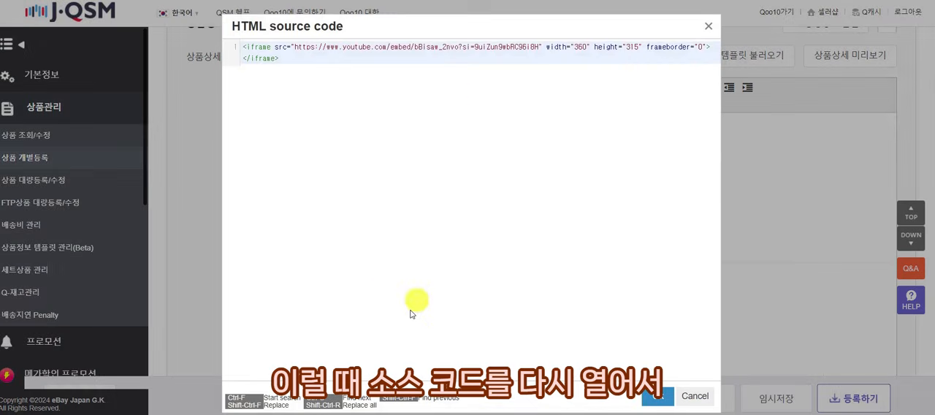
mouse_move(366, 413)
click(397, 399)
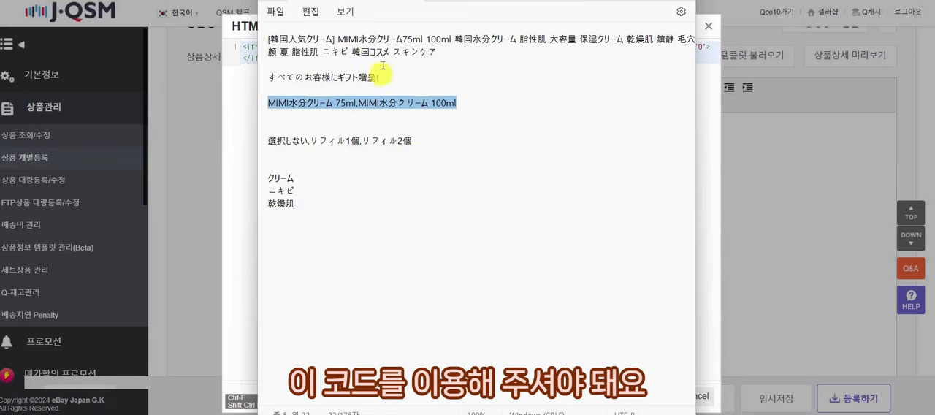
click(453, 2)
key(ctrl+a)
key(ctrl+c)
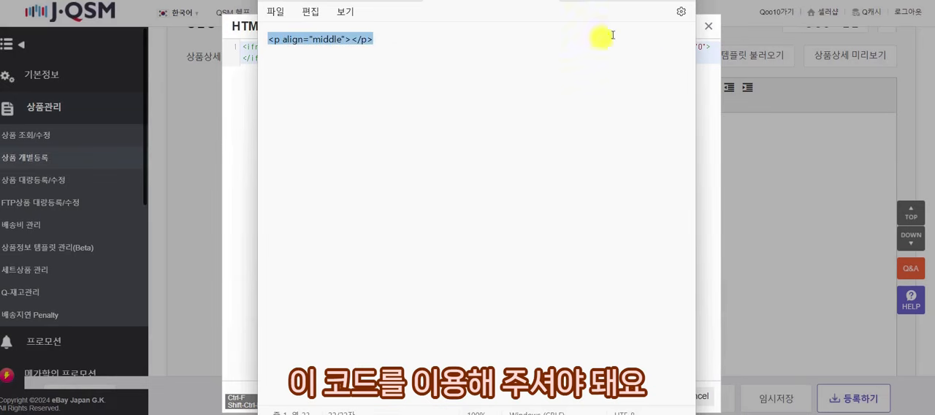
Switch back to J·QSM, wrap the iframe code in <p align="middle"></p> in the HTML source, and apply it.
key(alt+Tab)
key(ctrl+v)
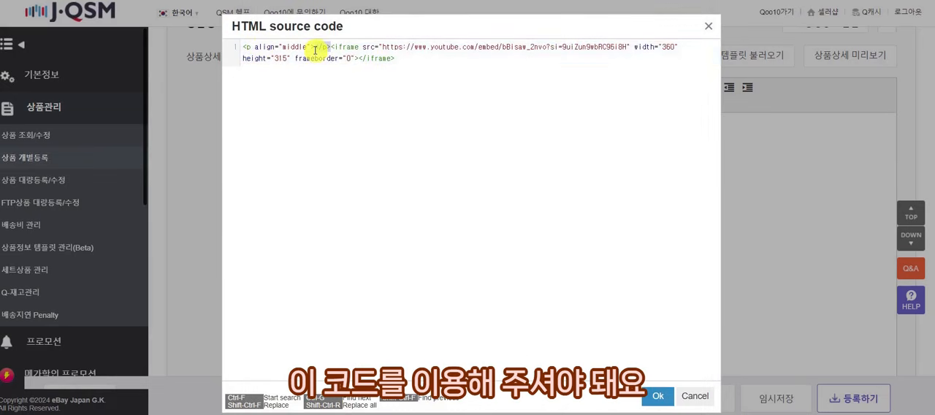
key(ctrl+x)
click(355, 59)
key(ctrl+v)
click(656, 396)
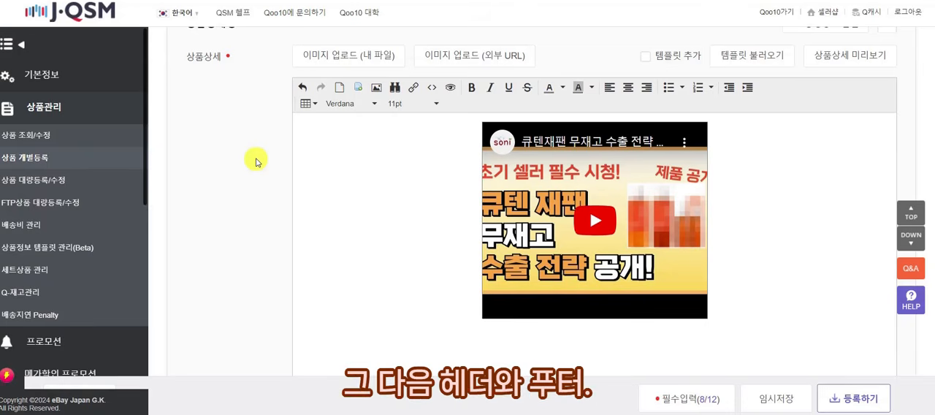
Review the 헤더 and 푸터 editor sections below the product detail.
scroll(256, 162, down, 6)
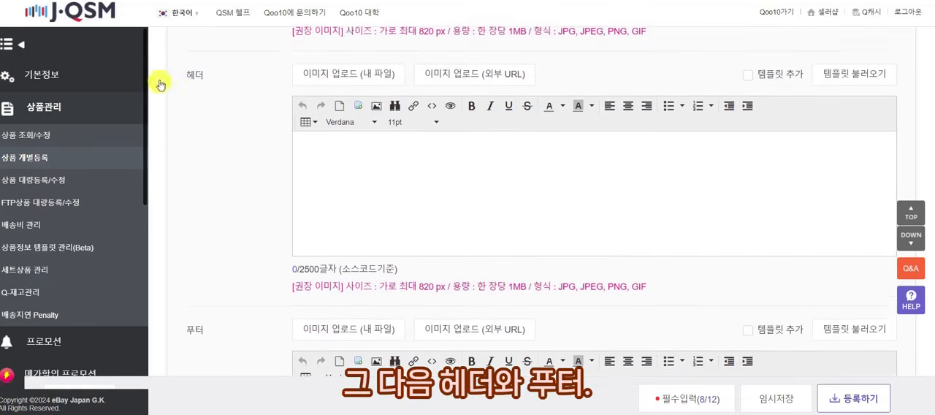
scroll(320, 206, up, 1)
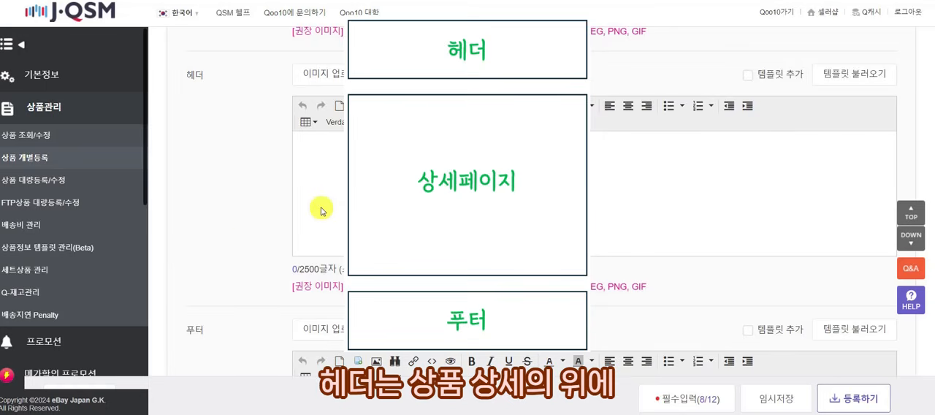
scroll(234, 125, up, 6)
scroll(271, 192, down, 5)
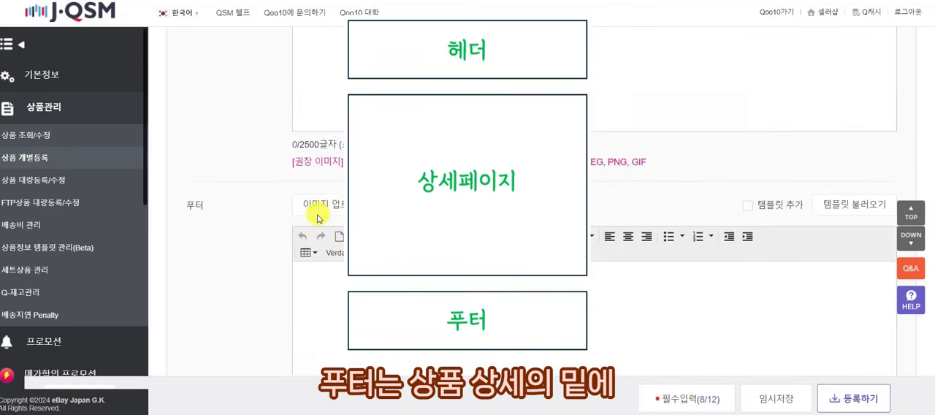
scroll(320, 217, down, 3)
scroll(173, 123, up, 2)
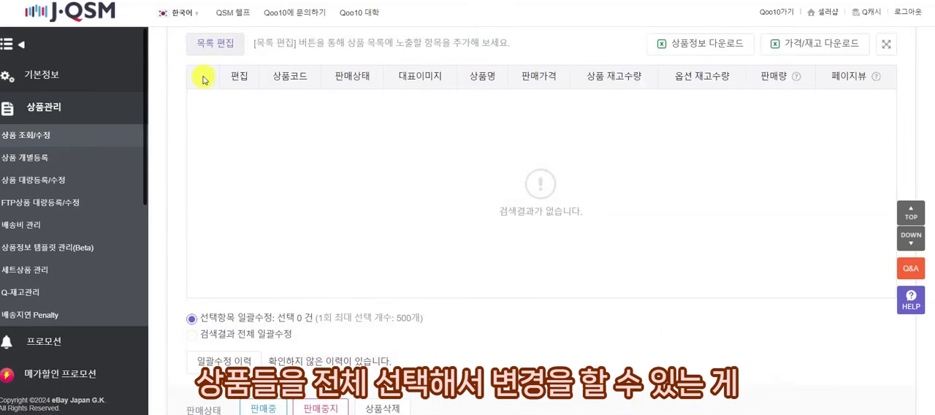
Examine the bulk-edit options for 헤더 and 푸터 in 상품 조회/수정 and view the sample shop notice image.
scroll(258, 244, down, 5)
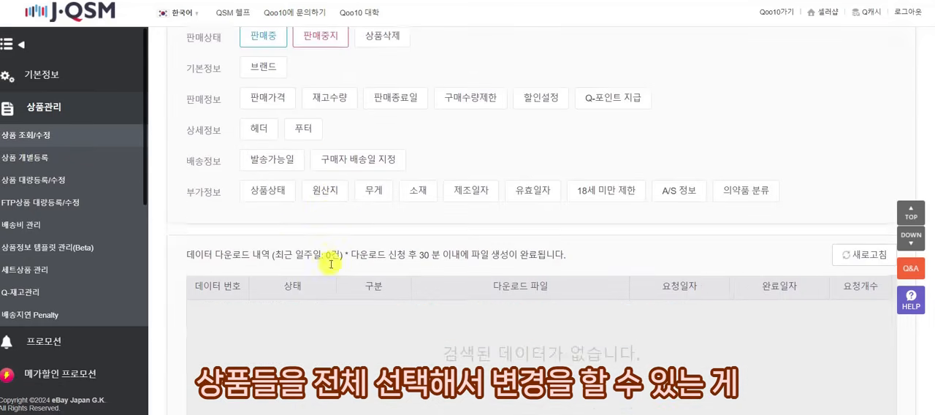
scroll(329, 265, up, 1)
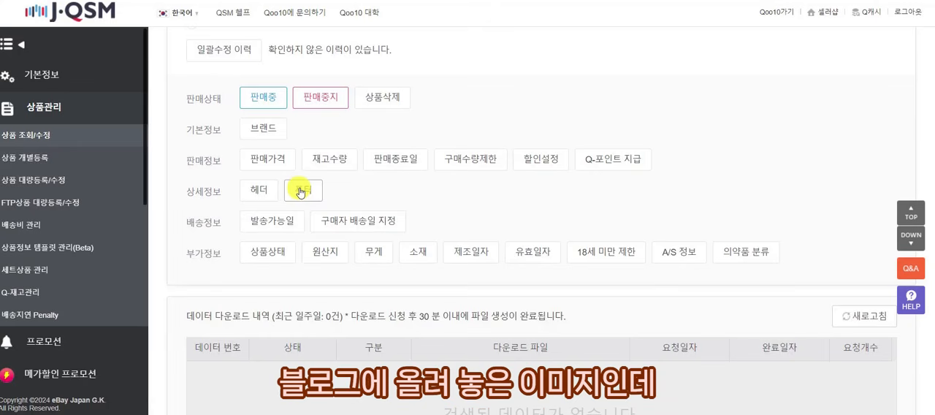
click(617, 409)
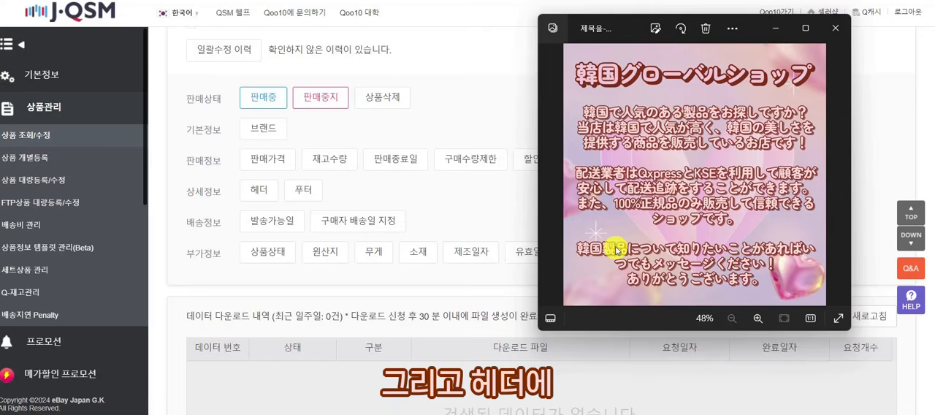
click(482, 135)
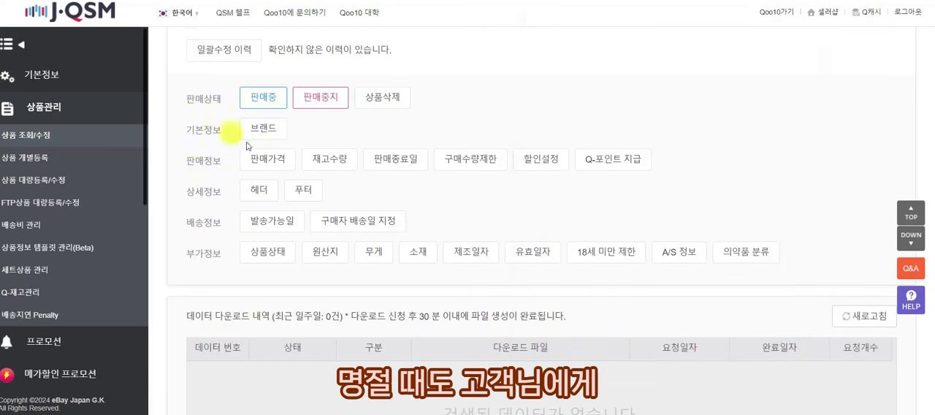
click(264, 187)
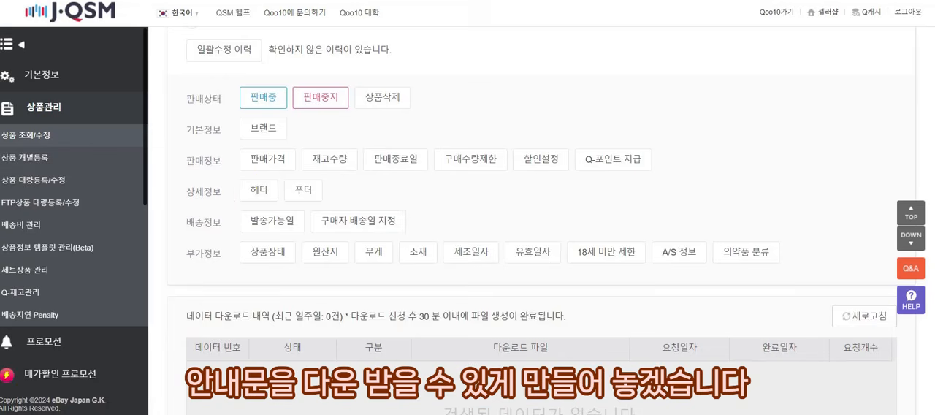
Select the 국제로지스틱 shipping fee for the product and set its 일반발송 dispatch time to 3일 이내.
scroll(218, 179, down, 4)
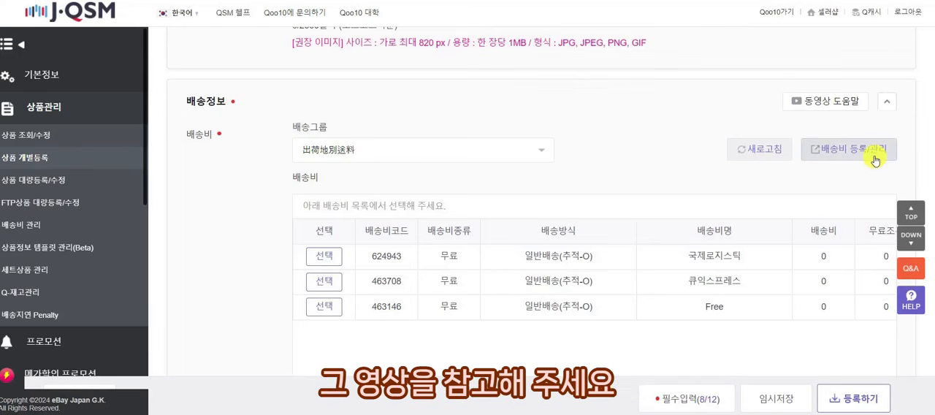
click(323, 256)
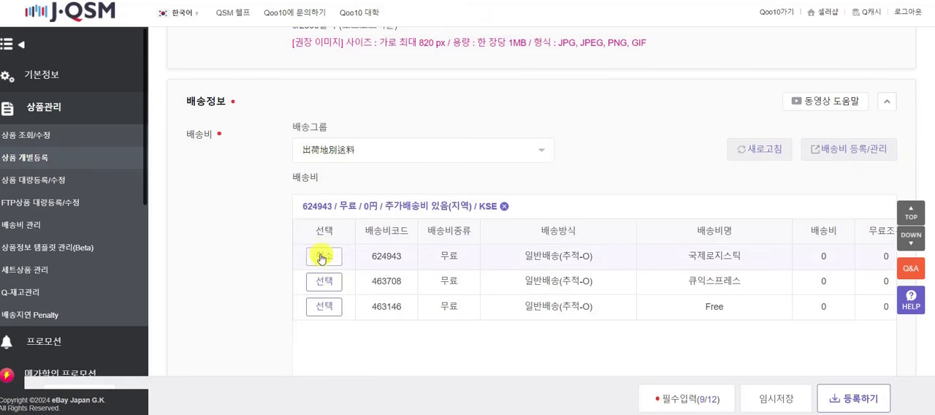
scroll(401, 153, down, 5)
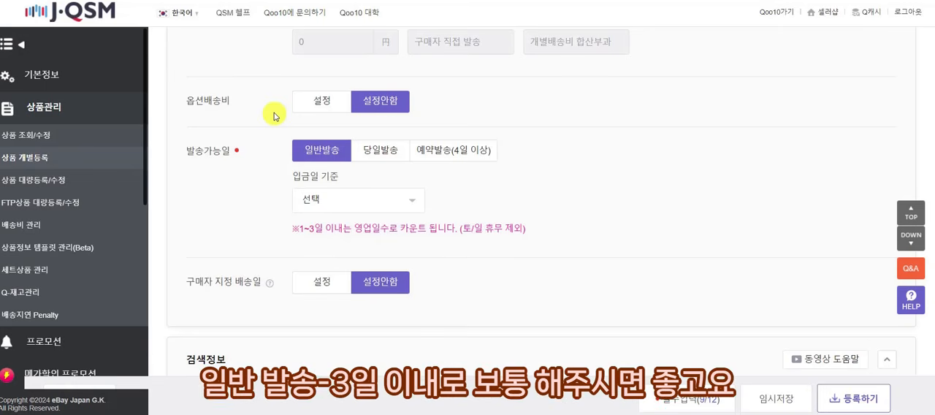
click(341, 199)
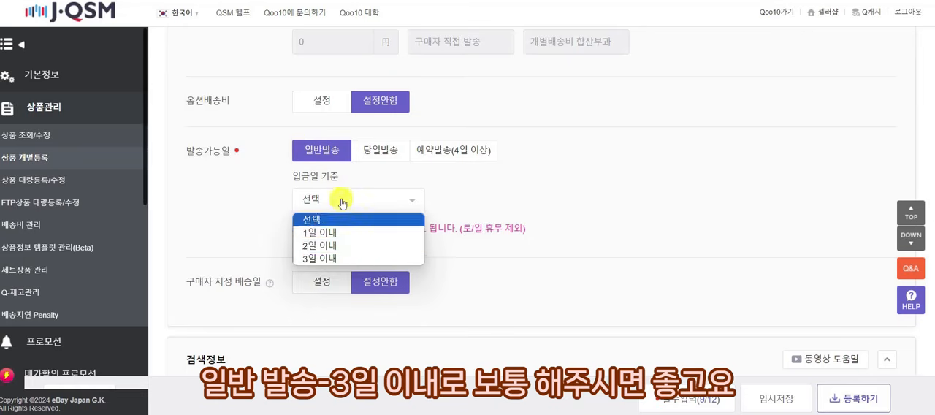
click(355, 260)
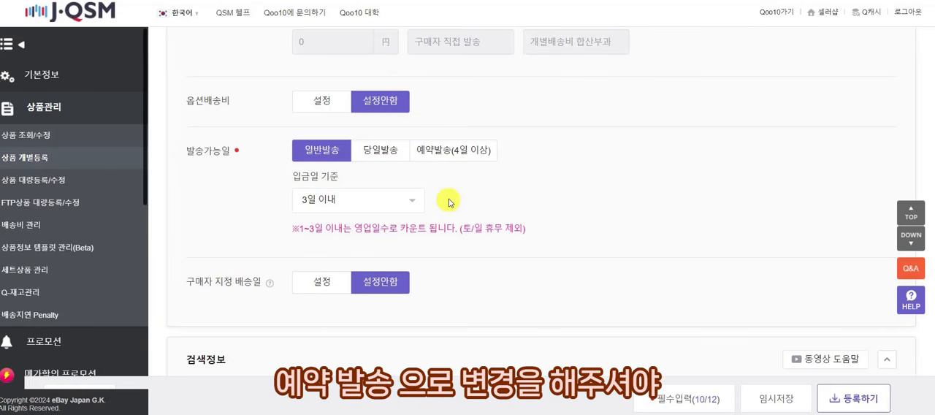
Change 발송가능일 to 예약발송(4일 이상) with 7일 이내, and check its fee note and the 구매자 지정 배송일 setting.
click(462, 156)
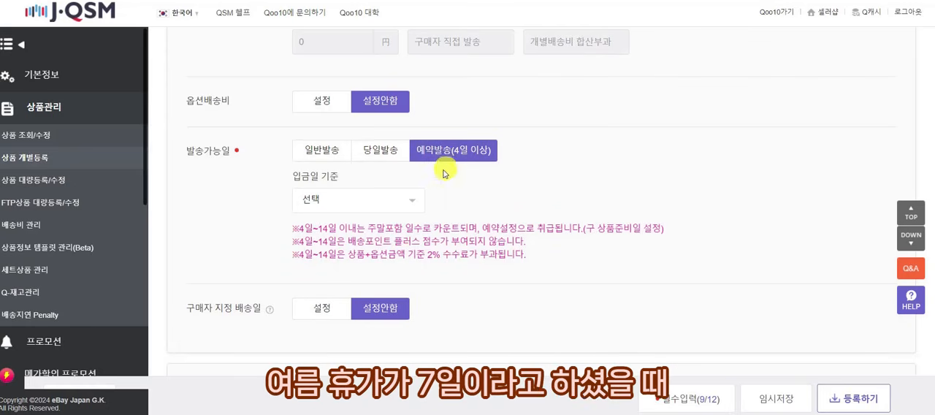
click(400, 197)
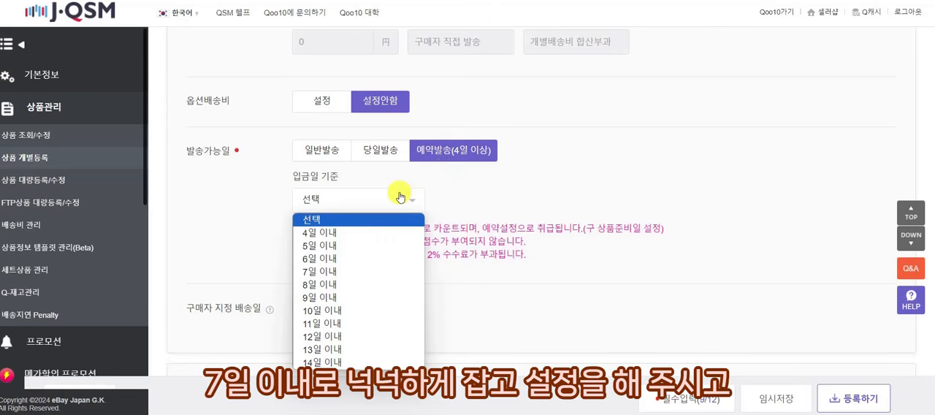
click(393, 272)
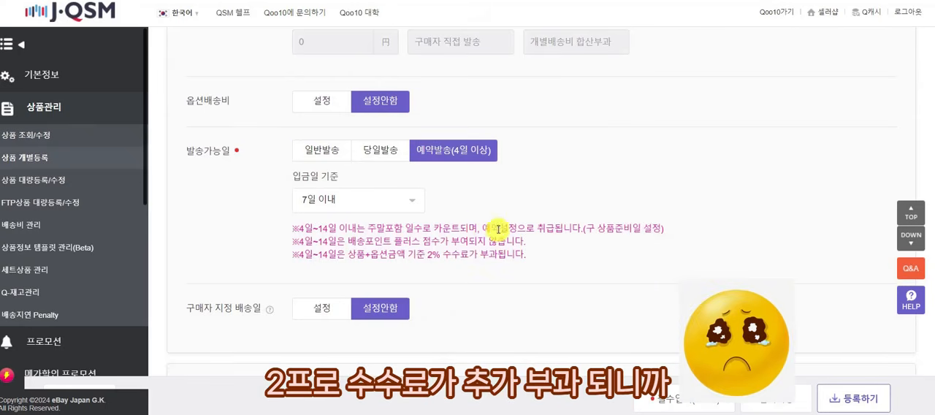
drag(417, 254, 533, 255)
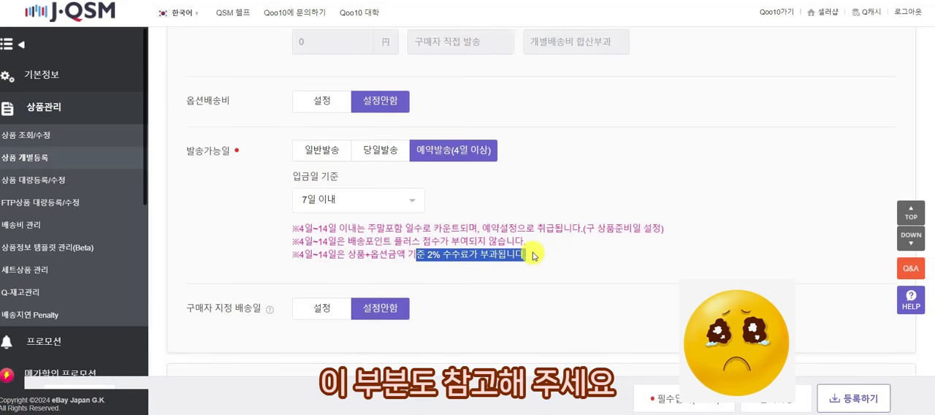
scroll(533, 252, down, 3)
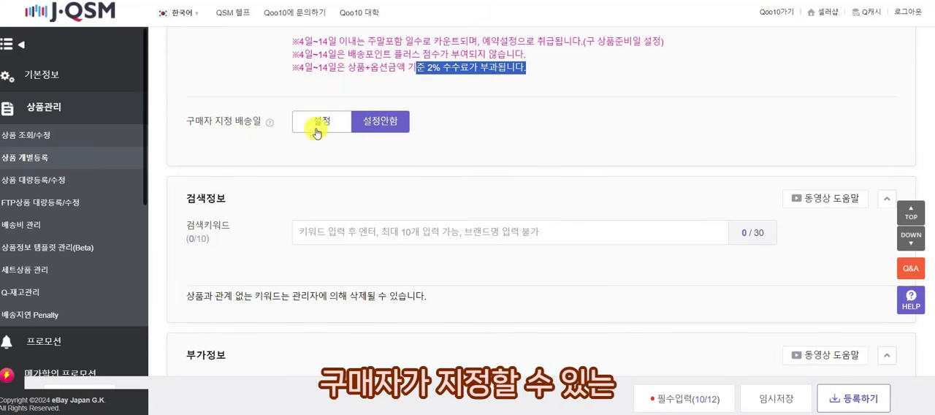
drag(194, 121, 257, 121)
click(261, 121)
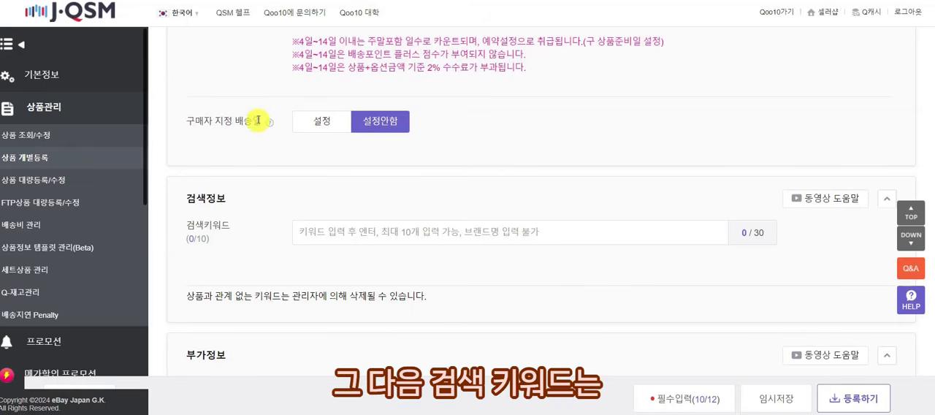
Copy the keyword クリーム from the product text notes in Notepad and add it as a 검색키워드 for the product.
scroll(303, 121, down, 3)
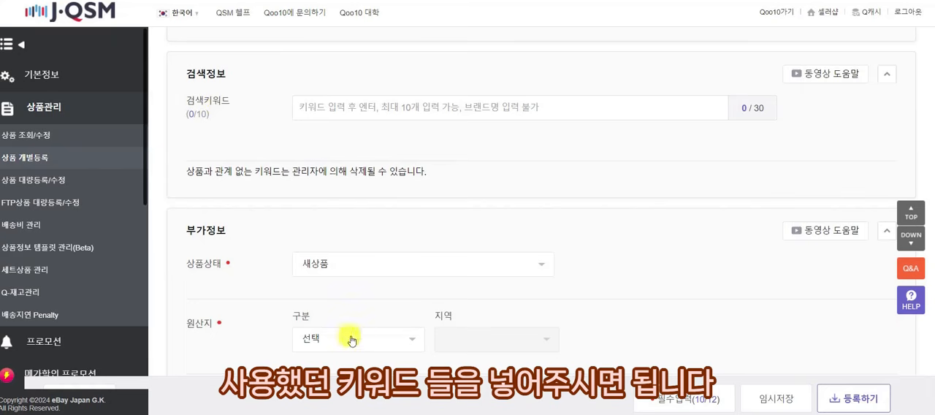
click(404, 409)
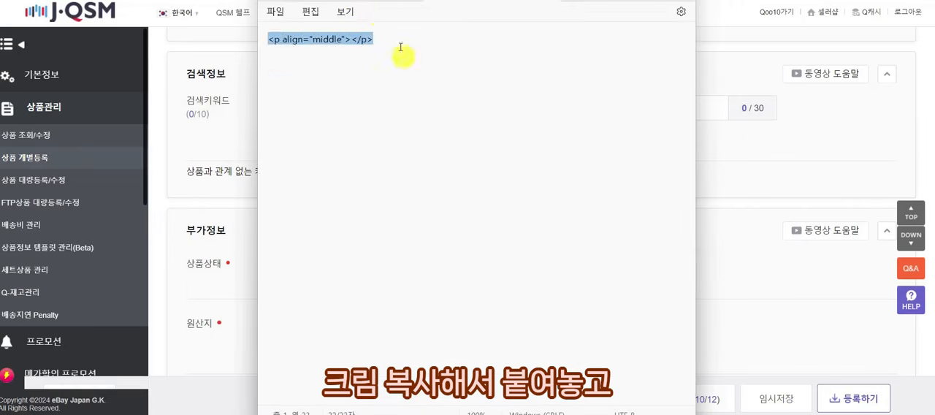
click(356, 1)
drag(313, 181, 266, 183)
key(ctrl+c)
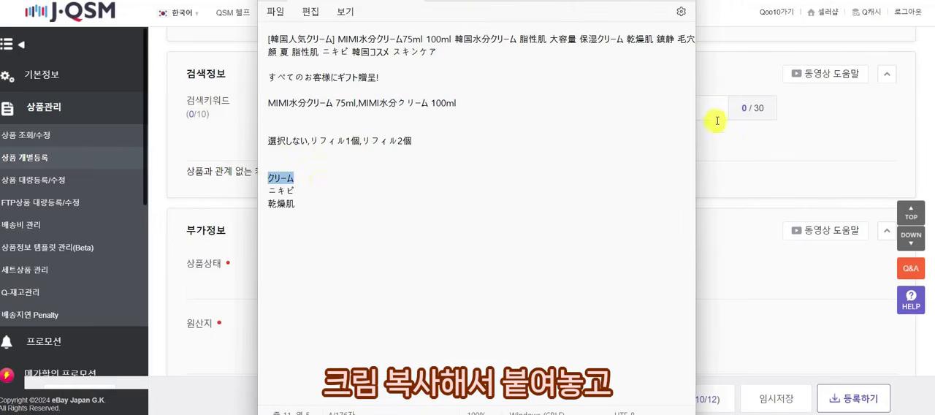
click(716, 109)
key(ctrl+v)
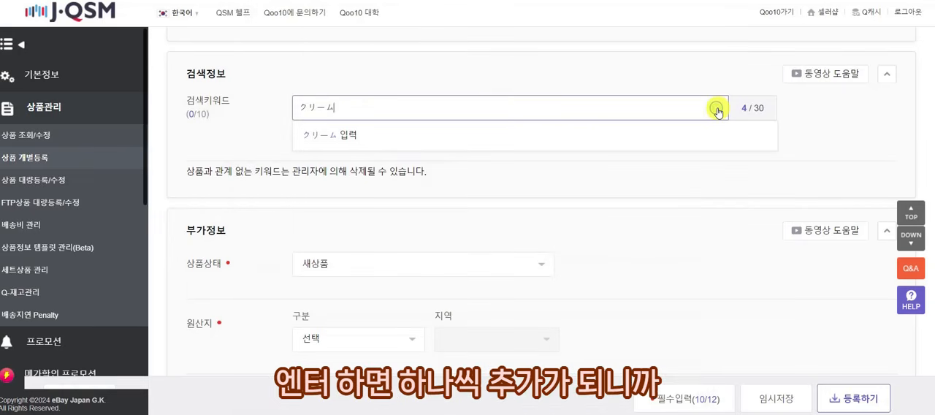
key(Return)
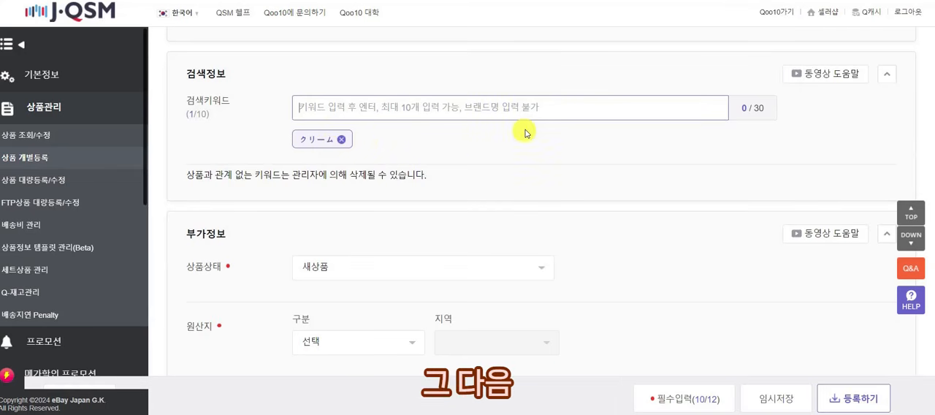
Set the product's 원산지 in 부가정보 to 해외 with South Korea as the country.
scroll(525, 132, down, 2)
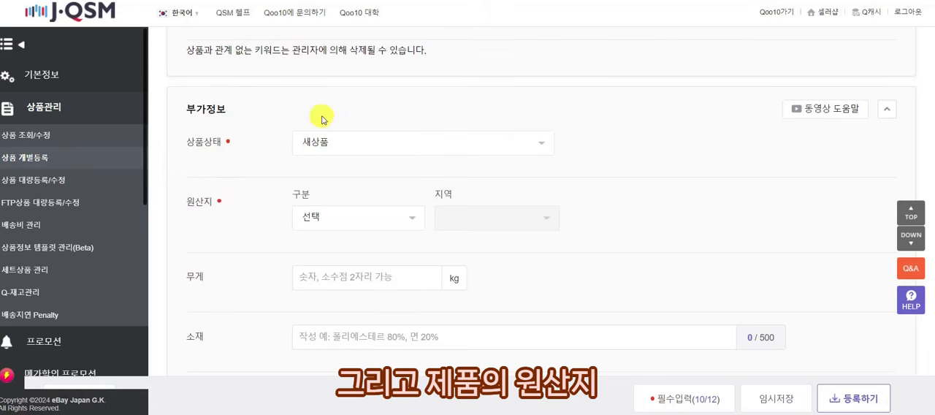
scroll(325, 122, down, 1)
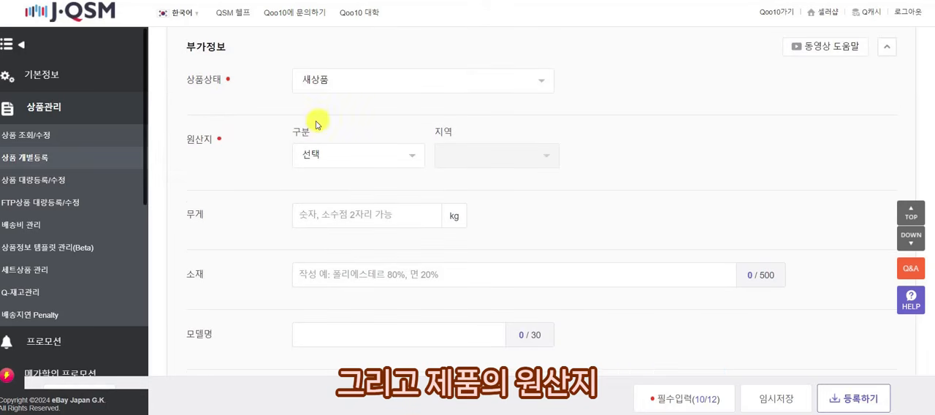
click(347, 154)
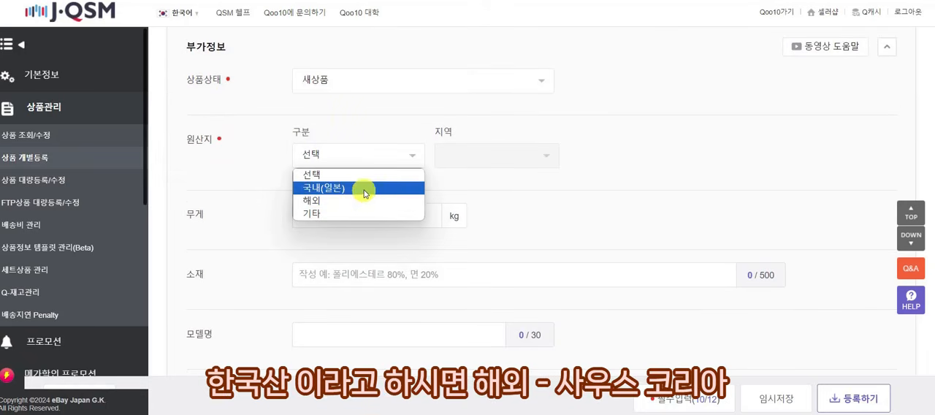
click(359, 202)
click(463, 154)
click(471, 188)
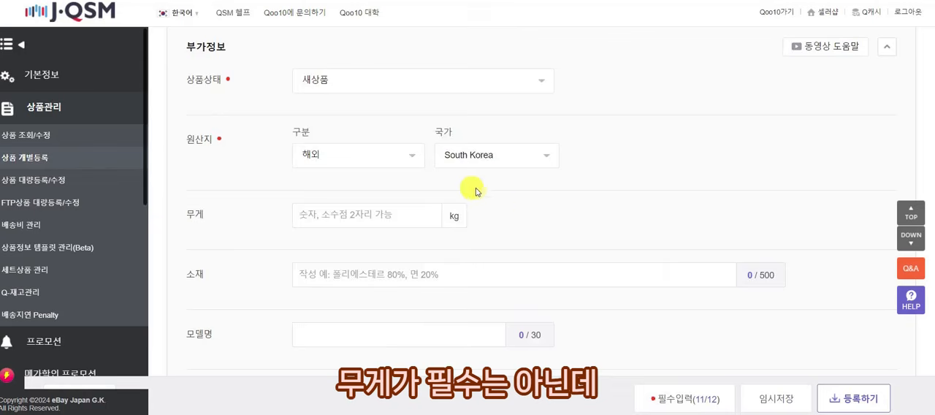
Set the product's 무게 to 0.5 kg.
scroll(552, 183, down, 1)
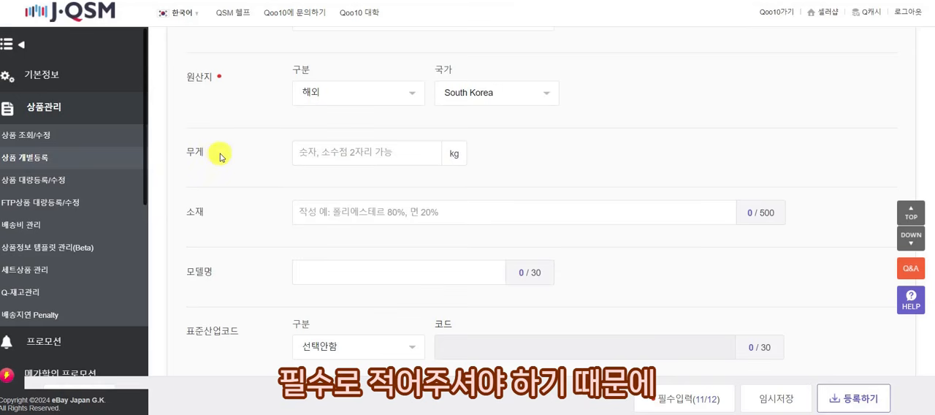
click(325, 153)
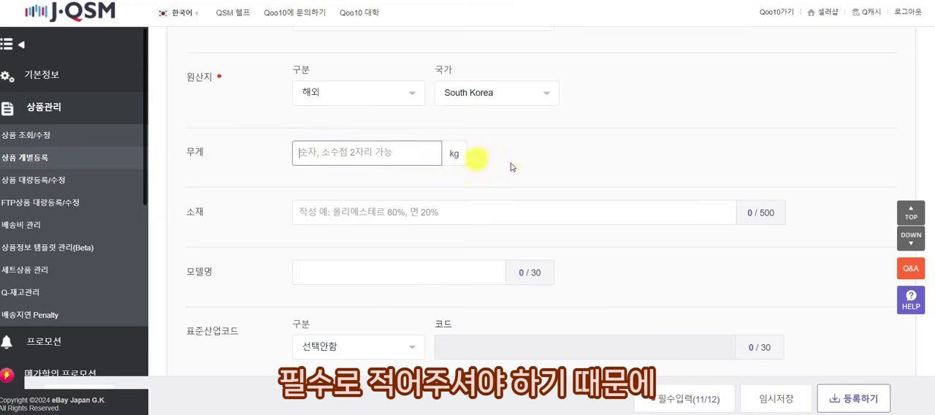
text(0.5)
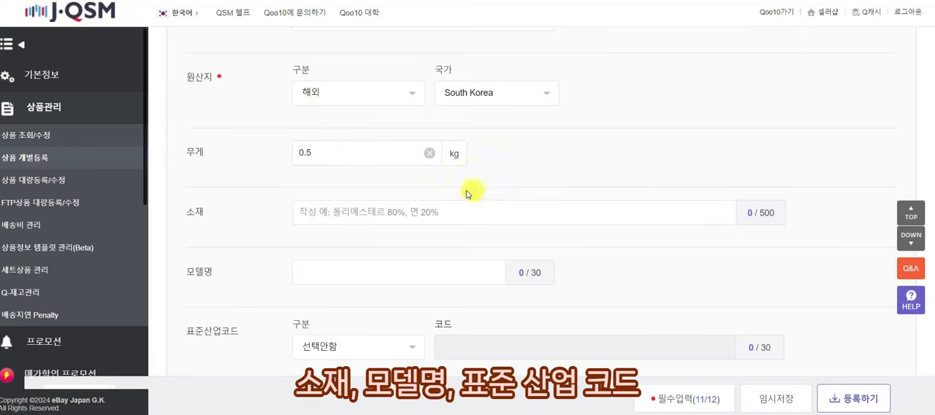
Review the remaining 부가정보 fields, from 소재, 모델명 and 표준산업코드 through the dates and 18세 미만 제한 to A/S 정보.
scroll(290, 213, down, 1)
scroll(256, 212, down, 1)
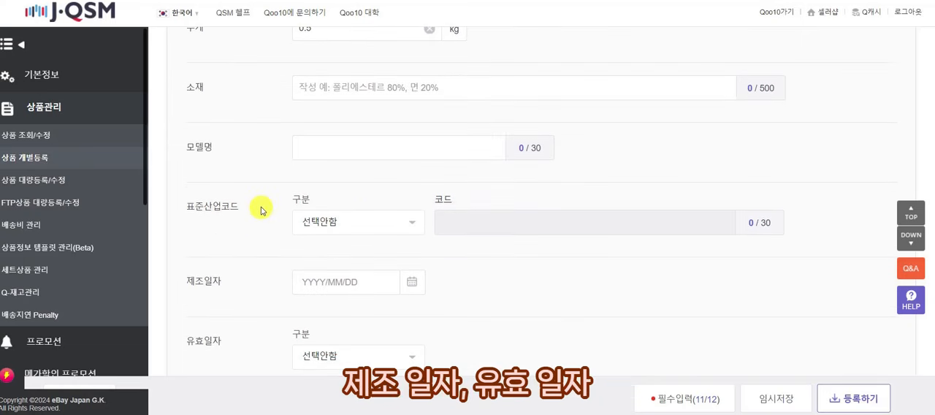
scroll(263, 204, down, 3)
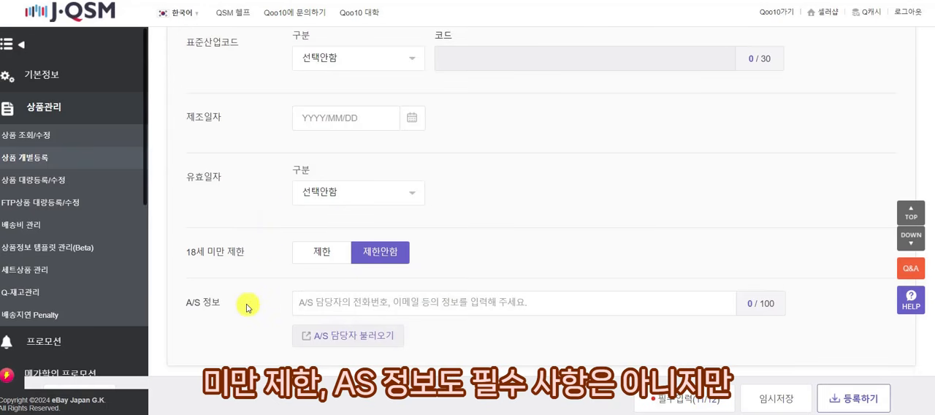
scroll(347, 299, up, 1)
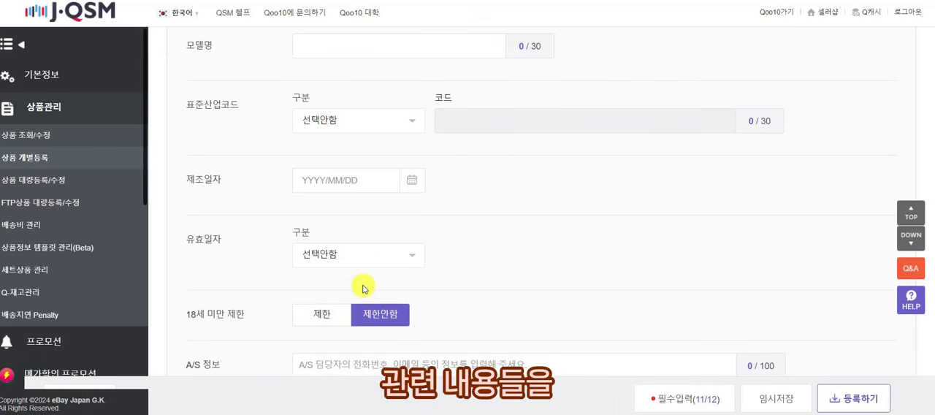
scroll(394, 263, up, 1)
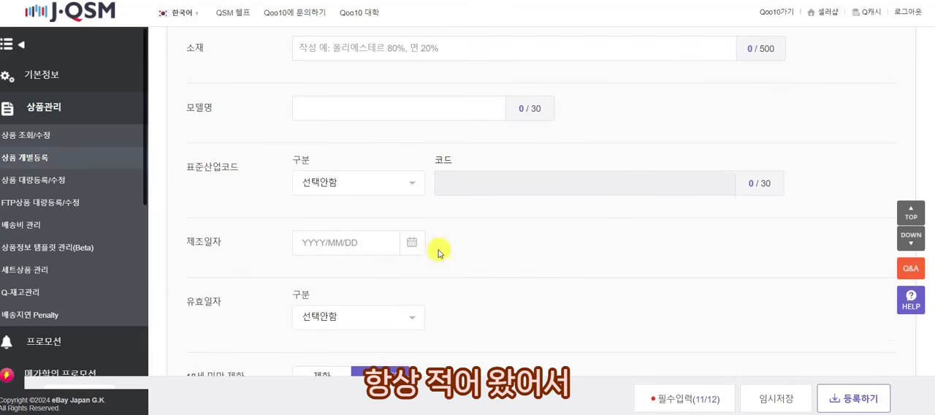